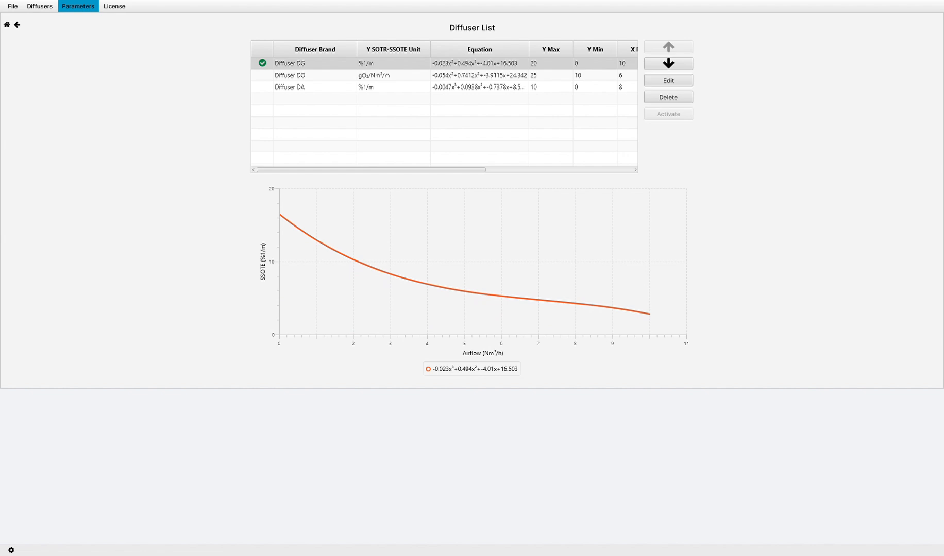
View the performance curves of Diffuser DO and Diffuser DA, and open the general parameters.
{"action": "left_click", "coordinate": [315, 75]}
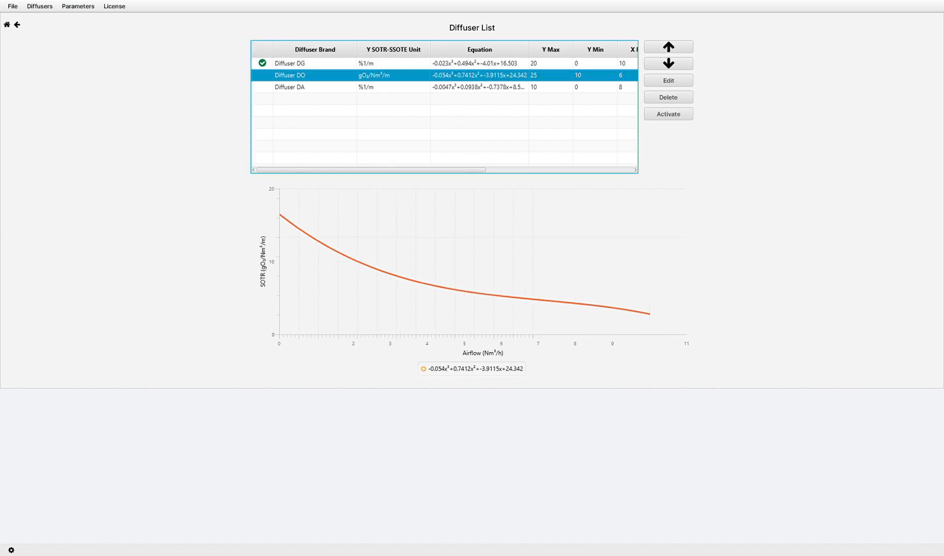
{"action": "left_click", "coordinate": [315, 87]}
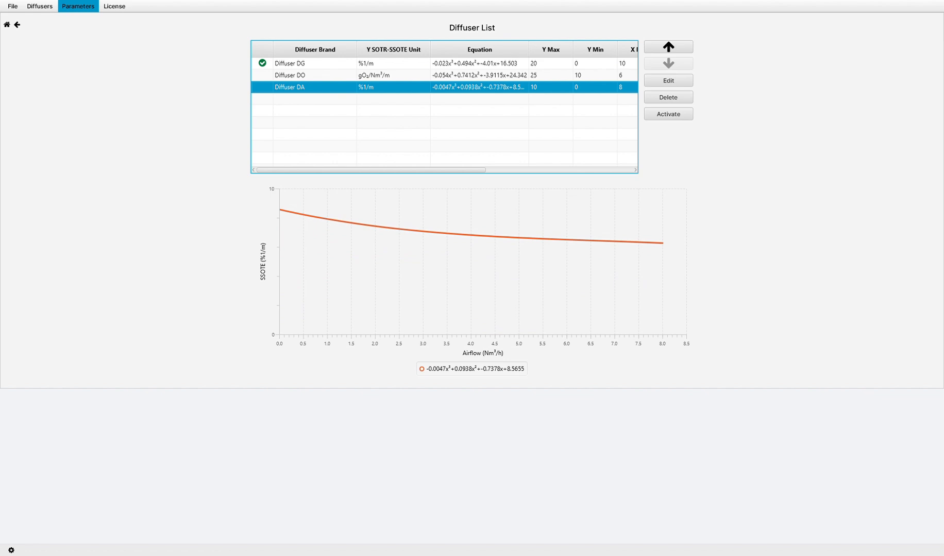
{"action": "left_click", "coordinate": [78, 7]}
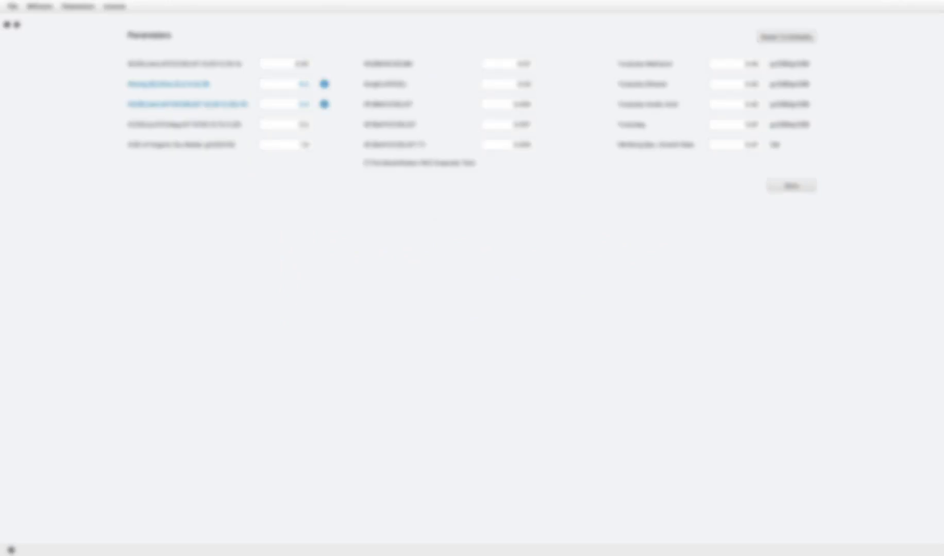
Start a new facility from the home page and name it "Example 1.".
{"action": "left_click", "coordinate": [7, 24]}
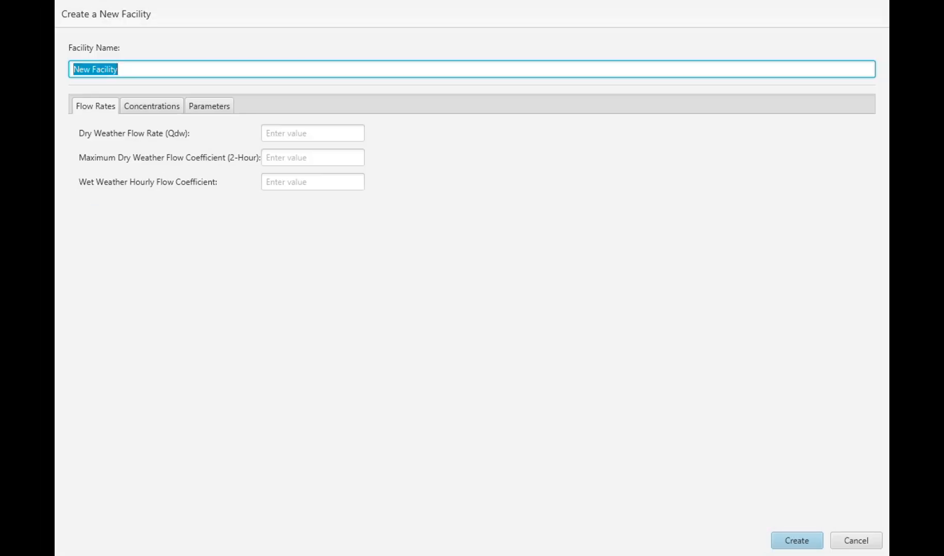
{"action": "type", "text": "Exampl"}
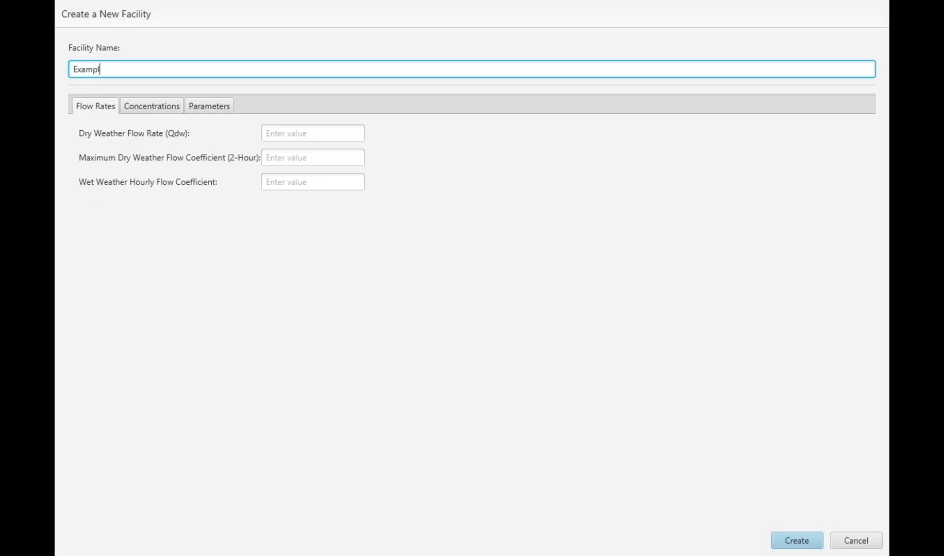
{"action": "type", "text": "e 1."}
Set the dry weather flow rate to 50,000, the maximum dry weather flow coefficient to 1.32 and the wet weather hourly flow coefficient to 1.4.
{"action": "key", "text": "Tab"}
{"action": "key", "text": "Tab"}
{"action": "type", "text": "50000"}
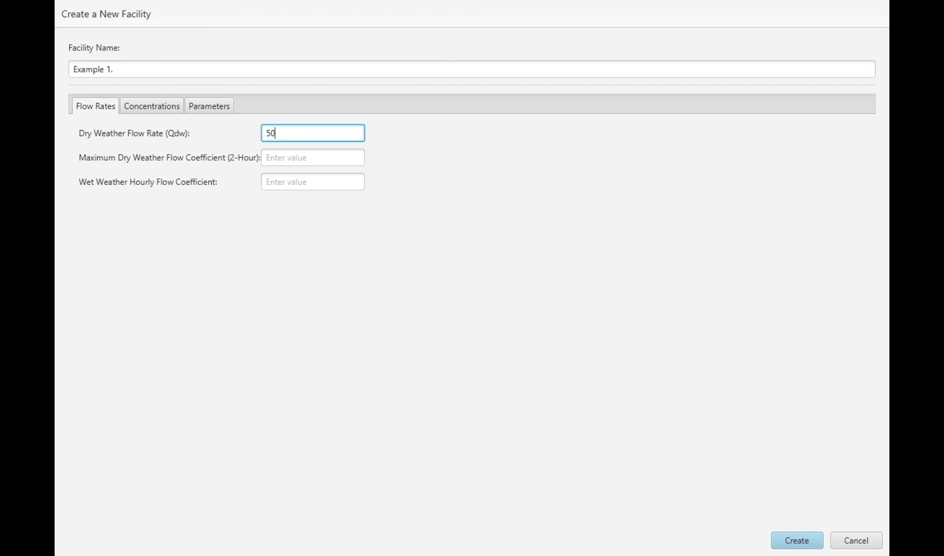
{"action": "key", "text": "Tab"}
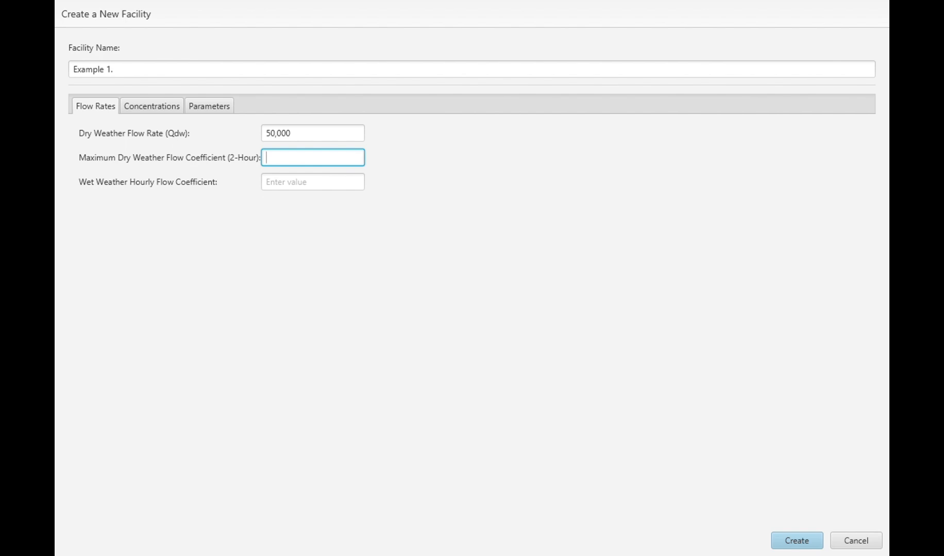
{"action": "type", "text": "1.32"}
{"action": "key", "text": "Tab"}
{"action": "type", "text": "1."}
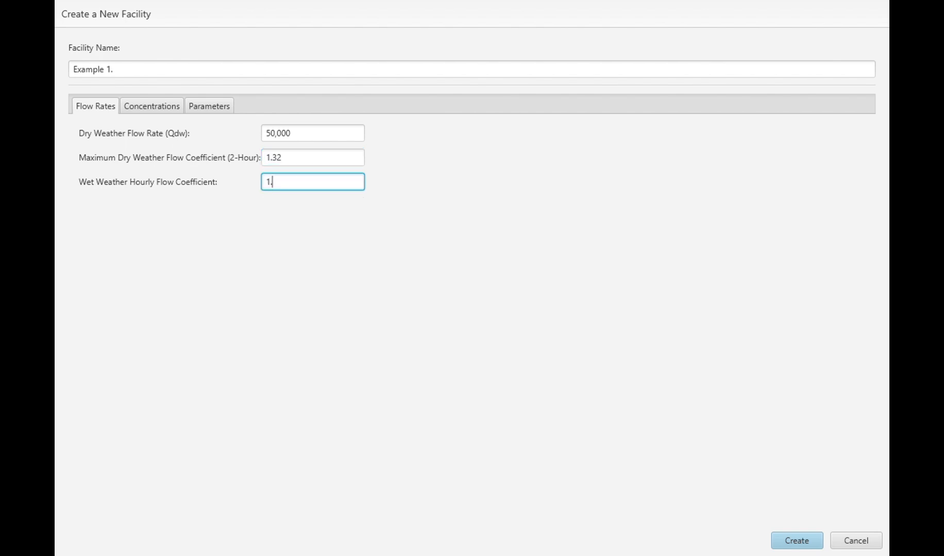
{"action": "type", "text": "4"}
Enter the facility's concentrations: chemical oxygen demand 600, suspended solids 400 and total Kjeldahl nitrogen 55.
{"action": "key", "text": "ctrl+Tab"}
{"action": "key", "text": "Tab"}
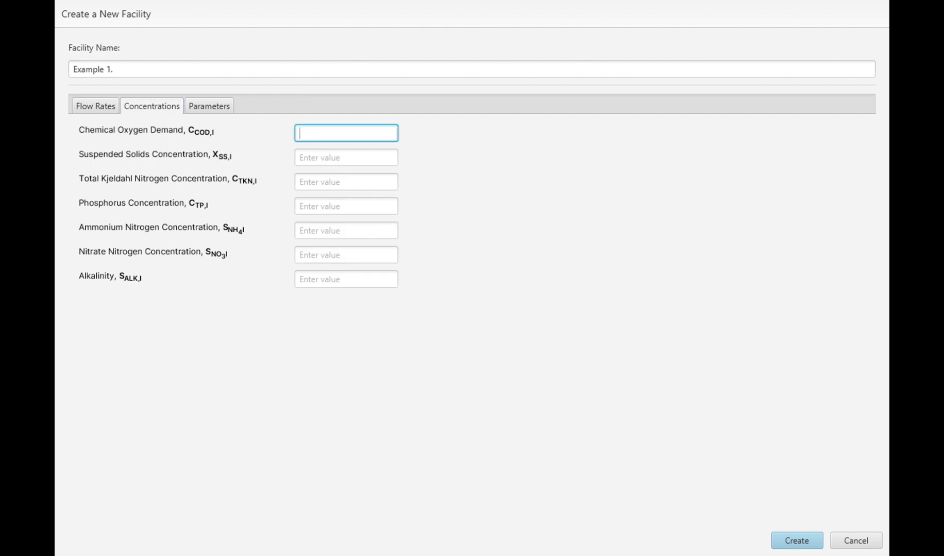
{"action": "type", "text": "600"}
{"action": "key", "text": "Tab"}
{"action": "type", "text": "4"}
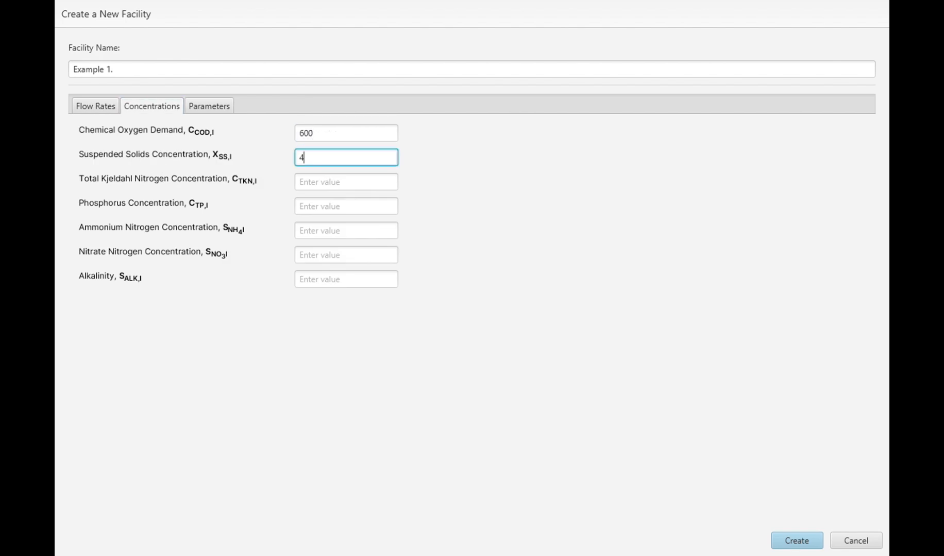
{"action": "type", "text": "00"}
{"action": "key", "text": "Tab"}
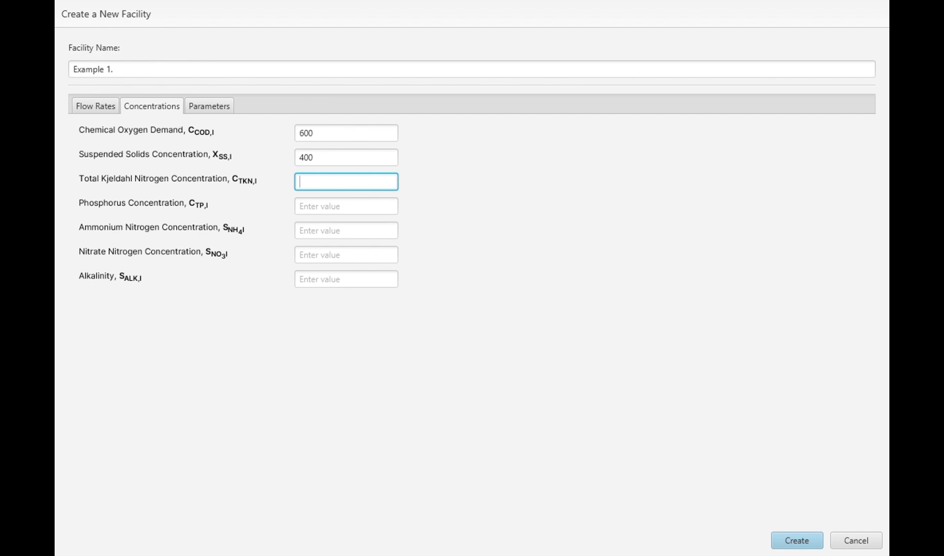
{"action": "type", "text": "55"}
Set the phosphorus concentration to 10, ammonium nitrogen to 35, nitrate nitrogen to 0 and alkalinity to 7.1.
{"action": "key", "text": "Tab"}
{"action": "type", "text": "10"}
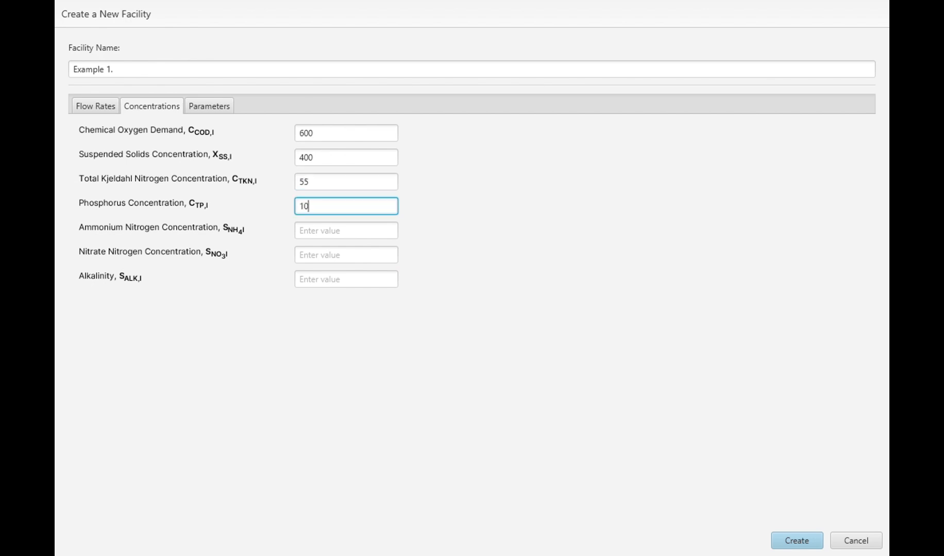
{"action": "key", "text": "Tab"}
{"action": "type", "text": "35"}
{"action": "key", "text": "Tab"}
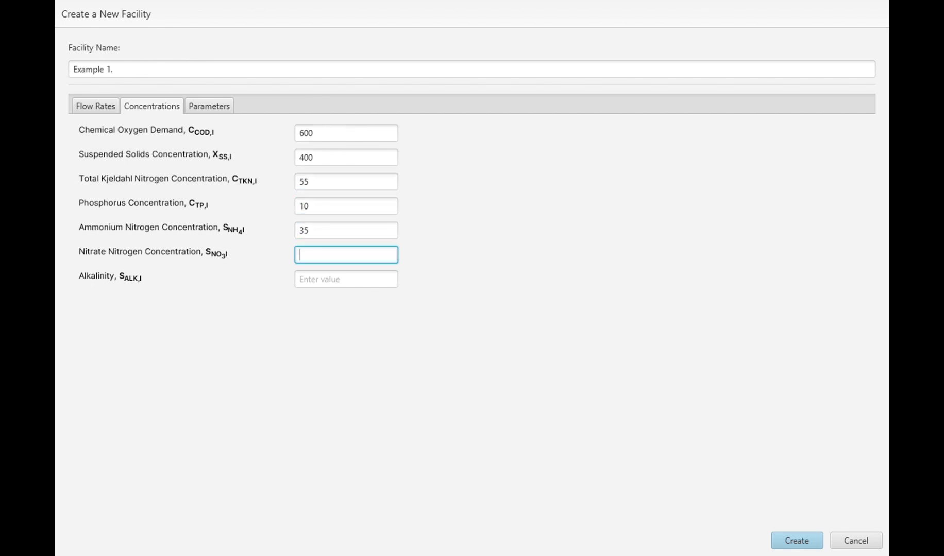
{"action": "type", "text": "0"}
{"action": "key", "text": "Tab"}
{"action": "type", "text": "7.1"}
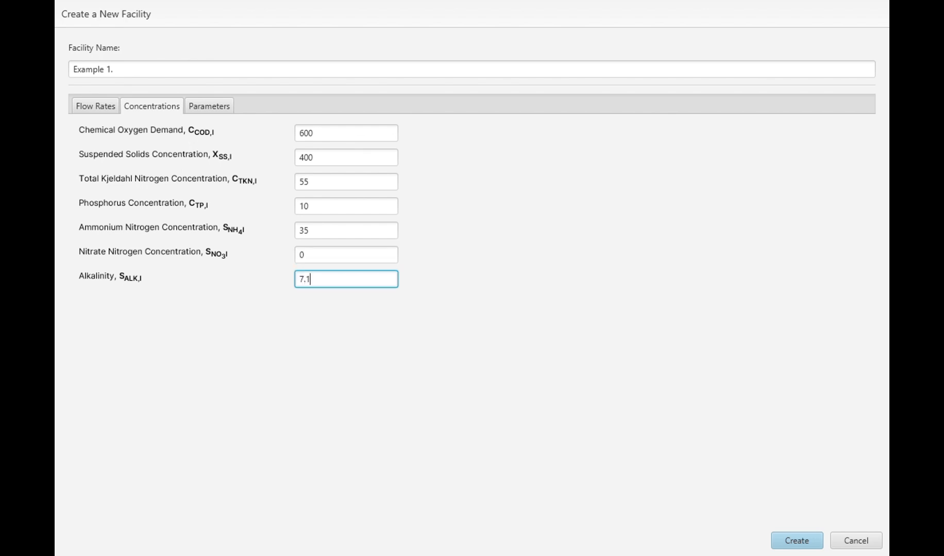
Set the facility's fB inorganic solids ratio to 0.35 and its fA inert COD ratio to 0.25, and create the facility.
{"action": "left_click", "coordinate": [209, 106]}
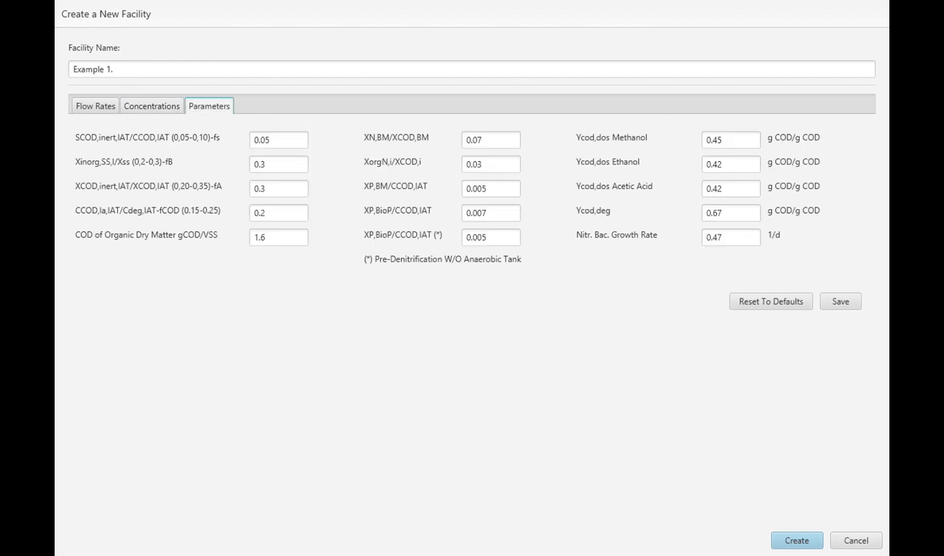
{"action": "left_click", "coordinate": [277, 164]}
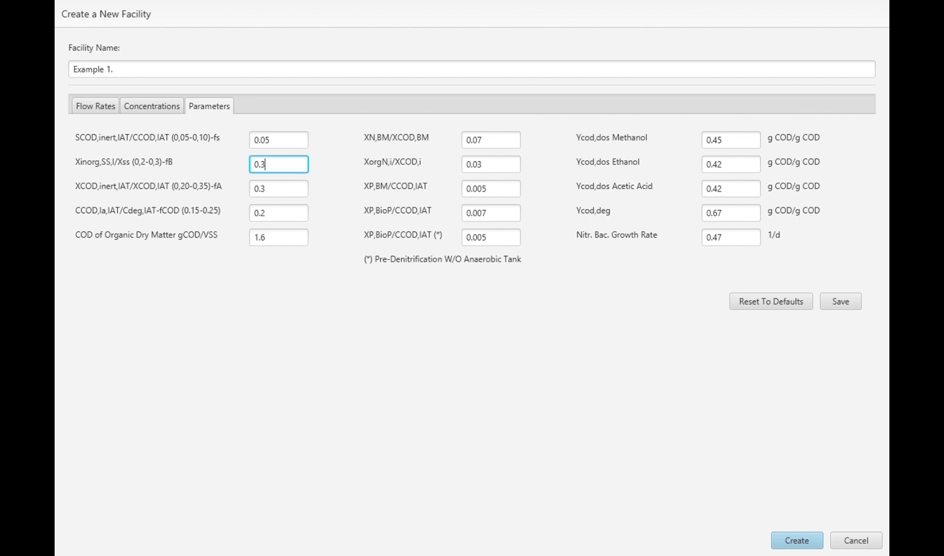
{"action": "type", "text": "5"}
{"action": "left_click", "coordinate": [277, 189]}
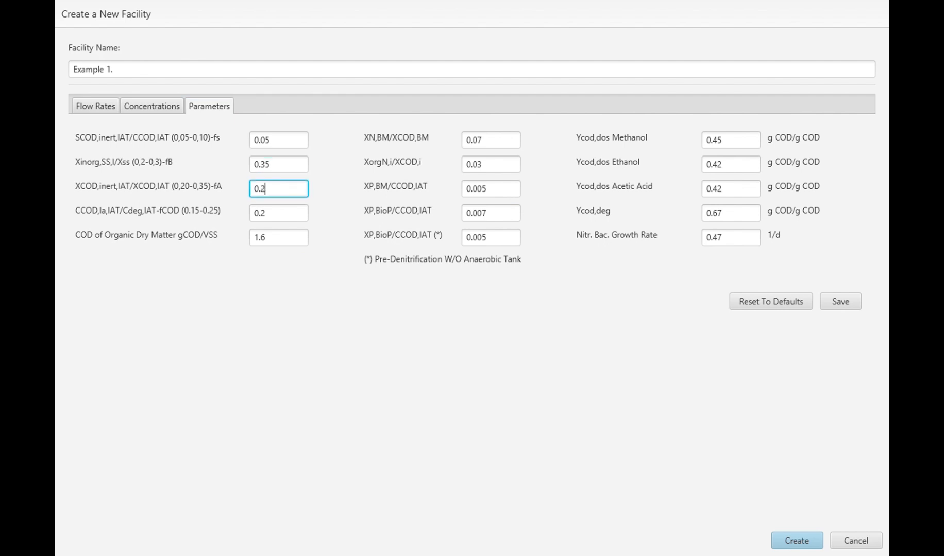
{"action": "type", "text": "5"}
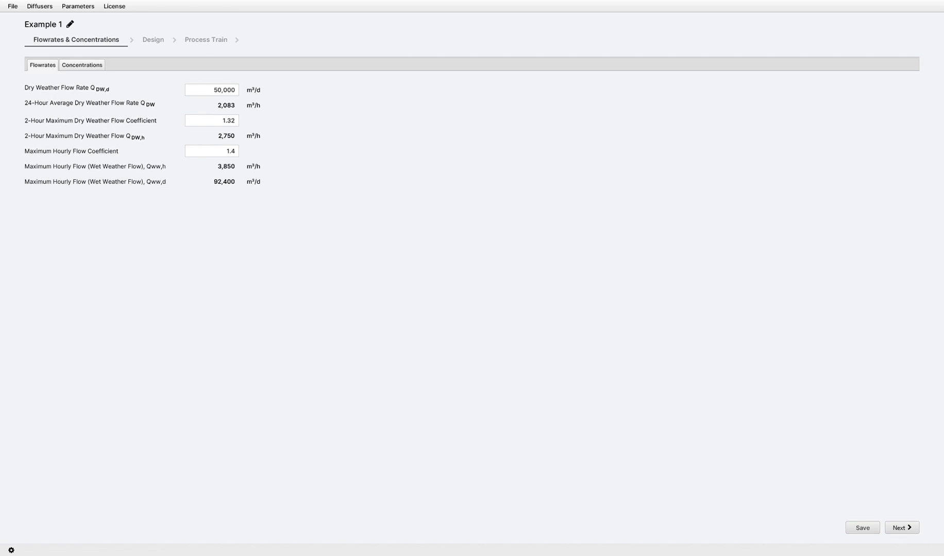
Open the facility's concentrations and try setting Primary Sedimentation Tank to NO.
{"action": "left_click", "coordinate": [82, 65]}
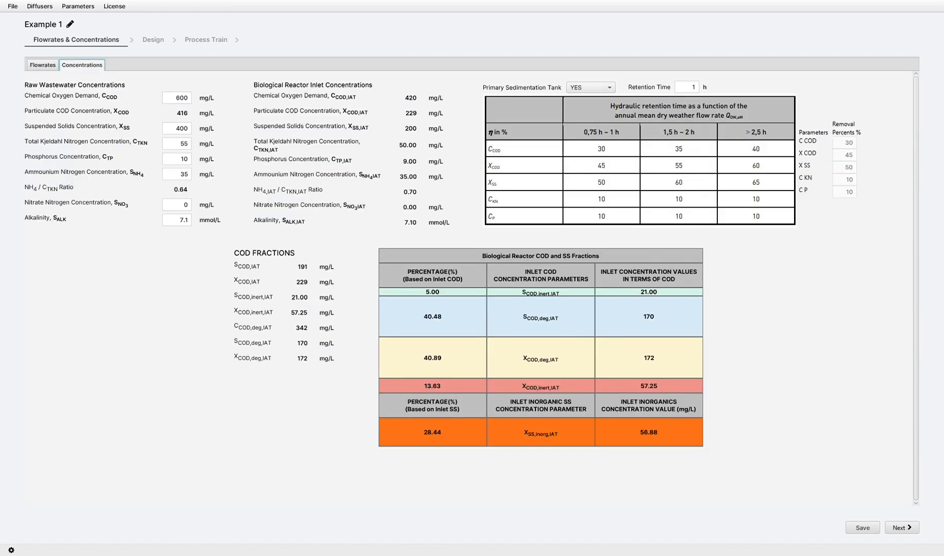
{"action": "left_click", "coordinate": [590, 88]}
{"action": "left_click", "coordinate": [587, 111]}
Try the CUSTOM option for the primary sedimentation tank with a C COD removal of 55 %.
{"action": "left_click", "coordinate": [590, 87]}
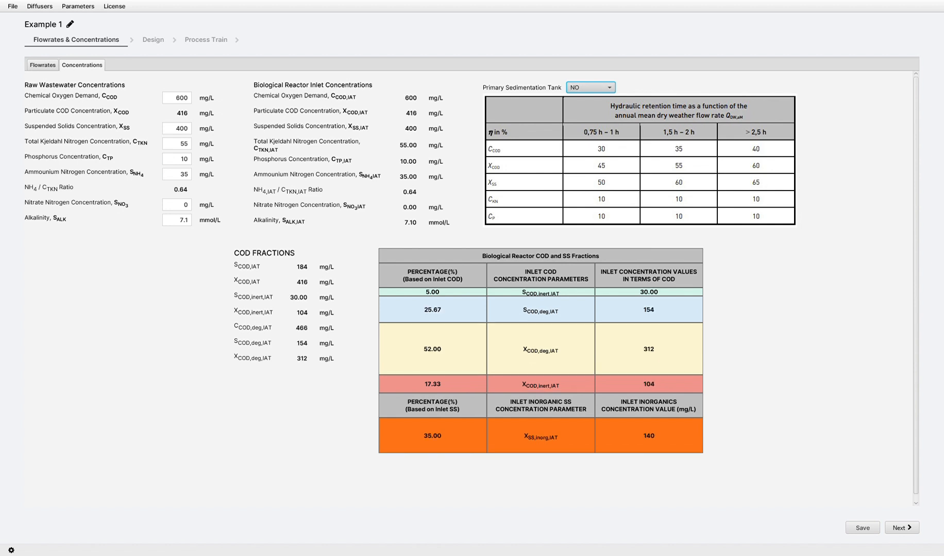
{"action": "left_click", "coordinate": [587, 124]}
{"action": "key", "text": "Tab"}
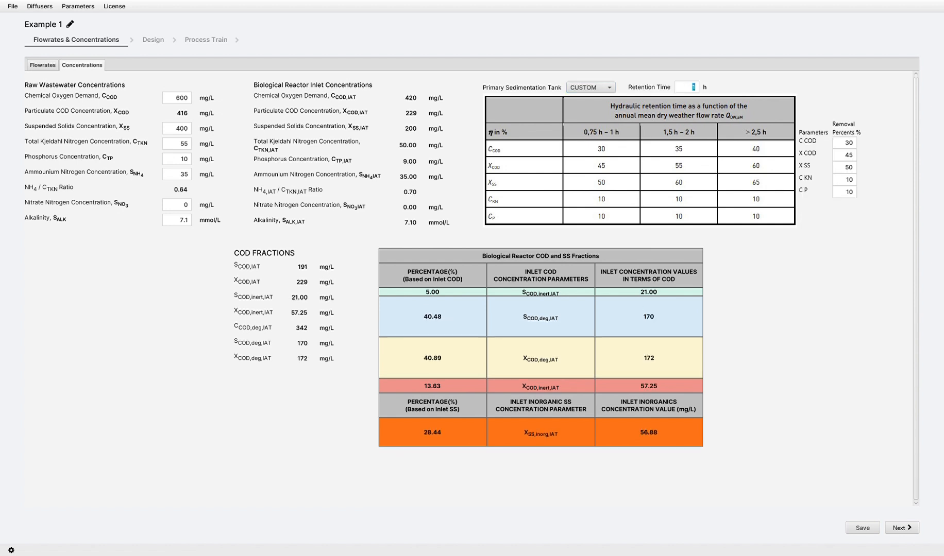
{"action": "key", "text": "Tab"}
{"action": "key", "text": "Tab"}
{"action": "type", "text": "55"}
Set Primary Sedimentation Tank back to YES and proceed to the design stage.
{"action": "left_click", "coordinate": [591, 87]}
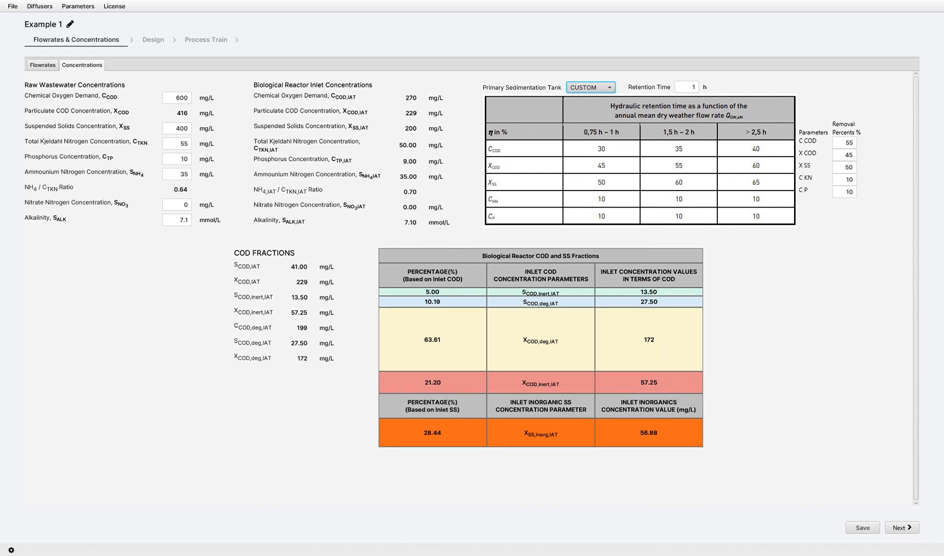
{"action": "left_click", "coordinate": [591, 100]}
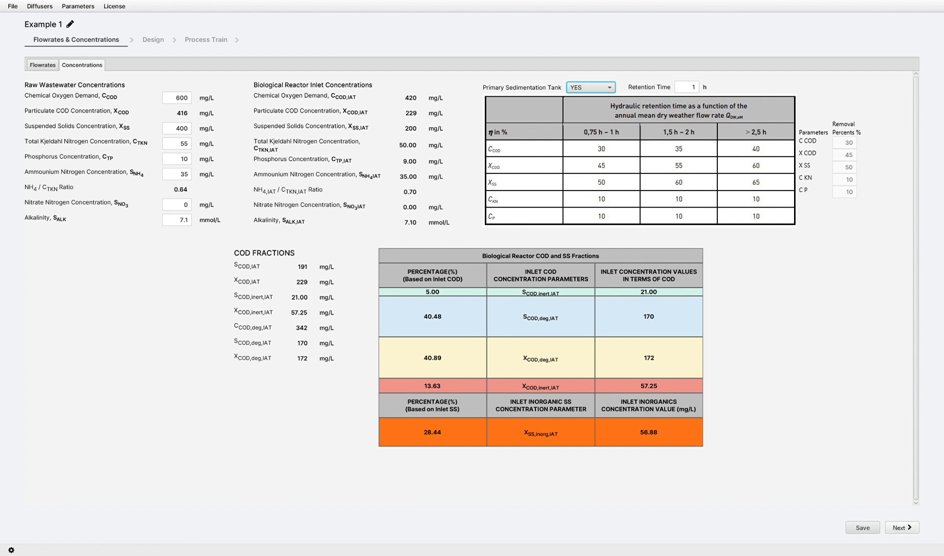
{"action": "left_click", "coordinate": [902, 528]}
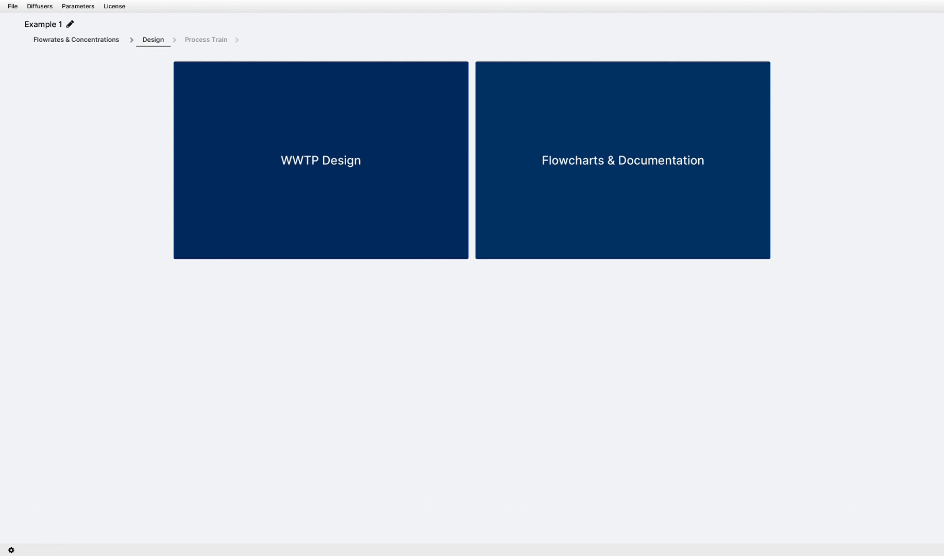
Open the coarse screen in the WWTP design and enter 2 units, a width of 1 m and a water height of 1 m.
{"action": "left_click", "coordinate": [320, 160]}
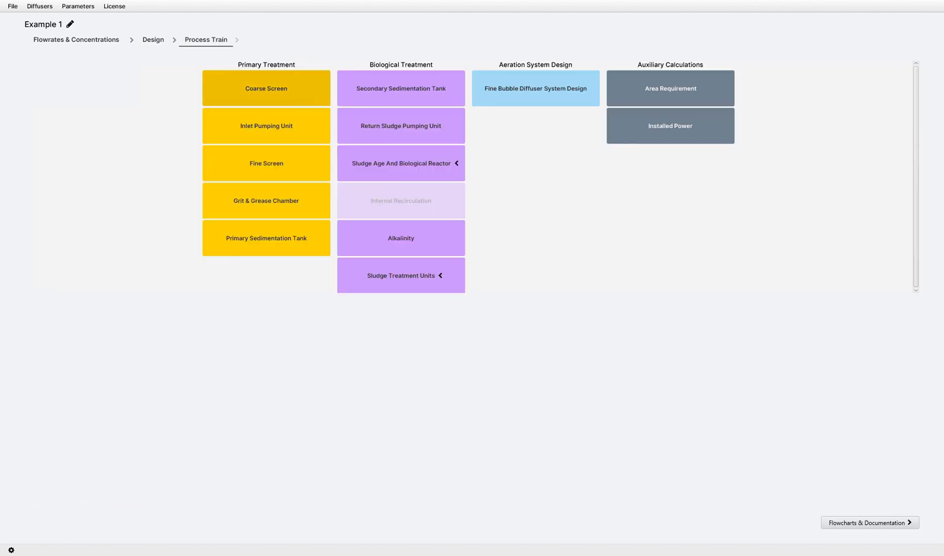
{"action": "left_click", "coordinate": [266, 88]}
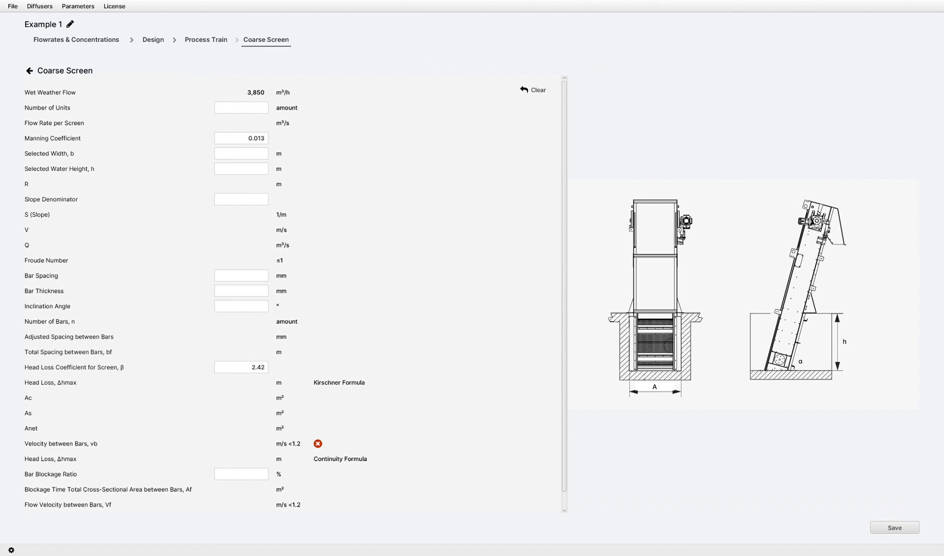
{"action": "type", "text": "2"}
{"action": "type", "text": "1"}
{"action": "key", "text": "Tab"}
{"action": "key", "text": "Tab"}
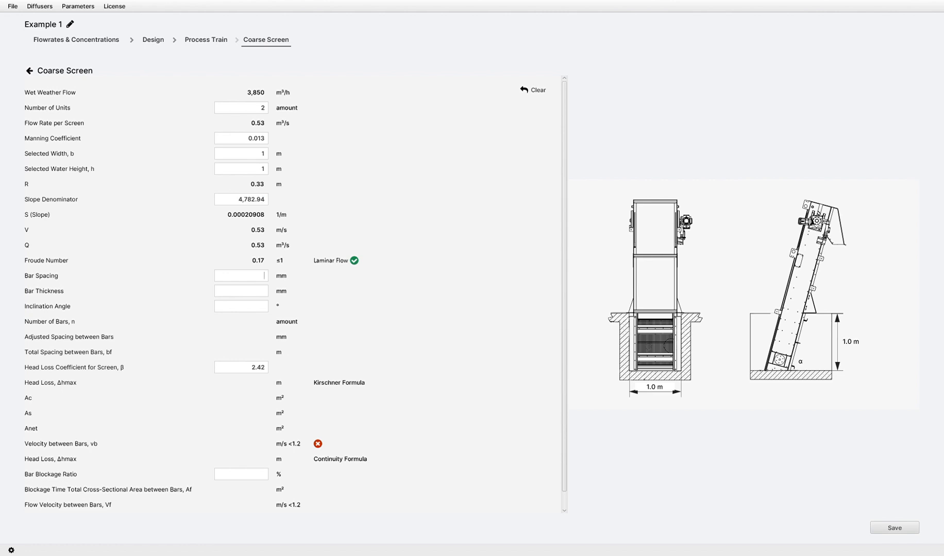
Set bar spacing to 50 mm, bar thickness to 10 mm, inclination angle to 70° and bar blockage ratio to 40 %, and save the coarse screen.
{"action": "type", "text": "50"}
{"action": "key", "text": "Tab"}
{"action": "type", "text": "10"}
{"action": "key", "text": "Tab"}
{"action": "type", "text": "70"}
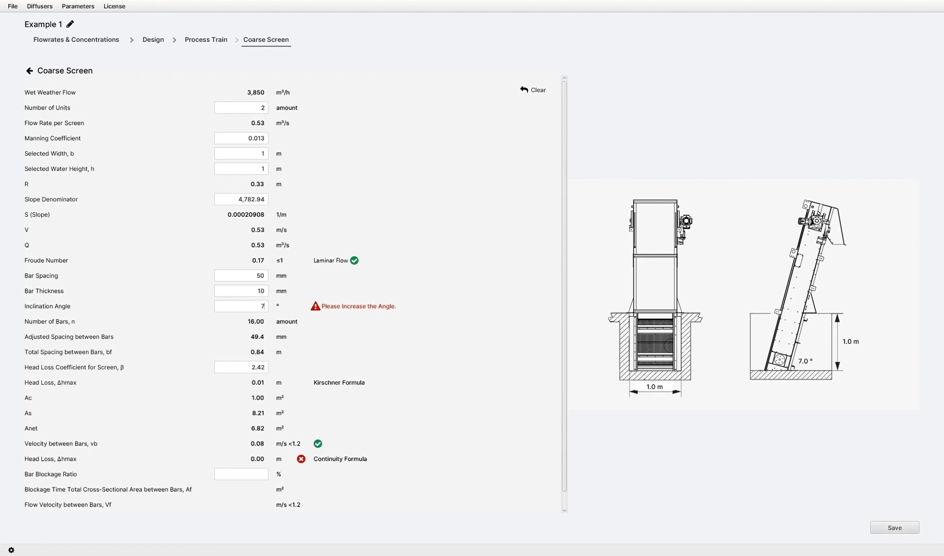
{"action": "key", "text": "Tab"}
{"action": "key", "text": "Tab"}
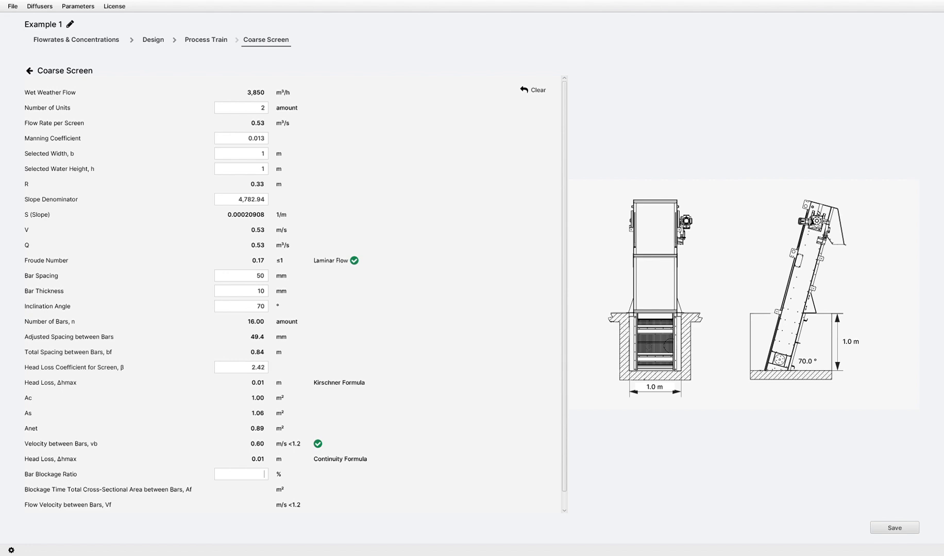
{"action": "type", "text": "40"}
{"action": "left_click", "coordinate": [894, 529]}
Open the inlet pumping unit and enter a design flow coefficient of 1, 3 pumps and 6 shafts.
{"action": "left_click", "coordinate": [266, 125]}
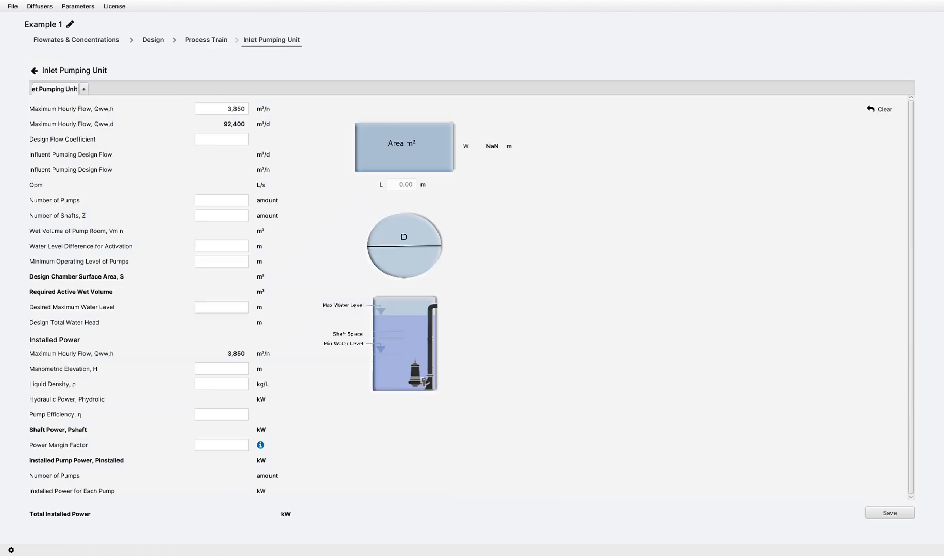
{"action": "left_click", "coordinate": [243, 140]}
{"action": "type", "text": "1"}
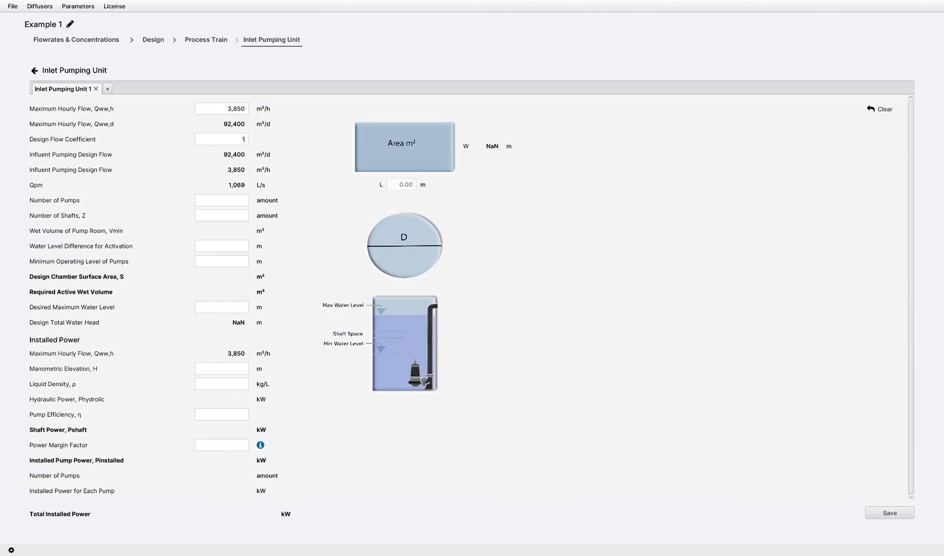
{"action": "type", "text": "3"}
{"action": "key", "text": "Tab"}
{"action": "type", "text": "6"}
{"action": "type", "text": "0.5"}
Set the water level difference for activation to 0.5 m, the minimum operating level to 1.2 m and the desired maximum water level to 5 m.
{"action": "key", "text": "Tab"}
{"action": "type", "text": "1.2"}
{"action": "type", "text": "5"}
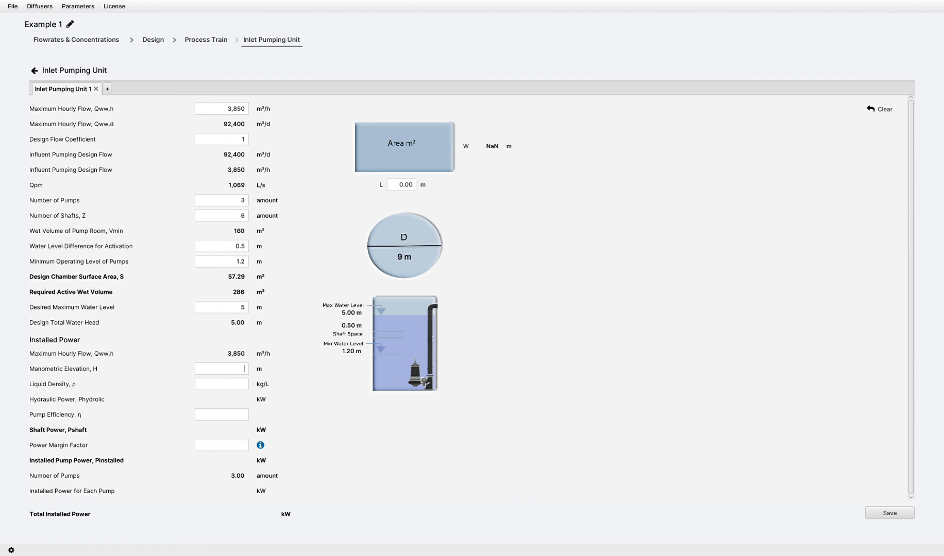
{"action": "type", "text": "1510.75"}
Enter the installed power data: manometric elevation 15 m, liquid density 1 kg/L, pump efficiency 0.75 and power margin factor 1.1.
{"action": "left_click", "coordinate": [260, 446]}
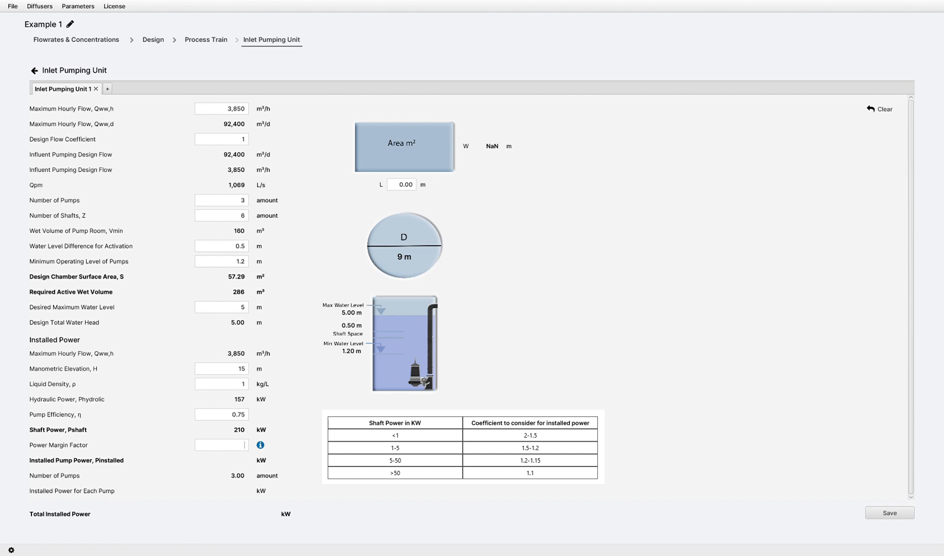
{"action": "type", "text": "1.1"}
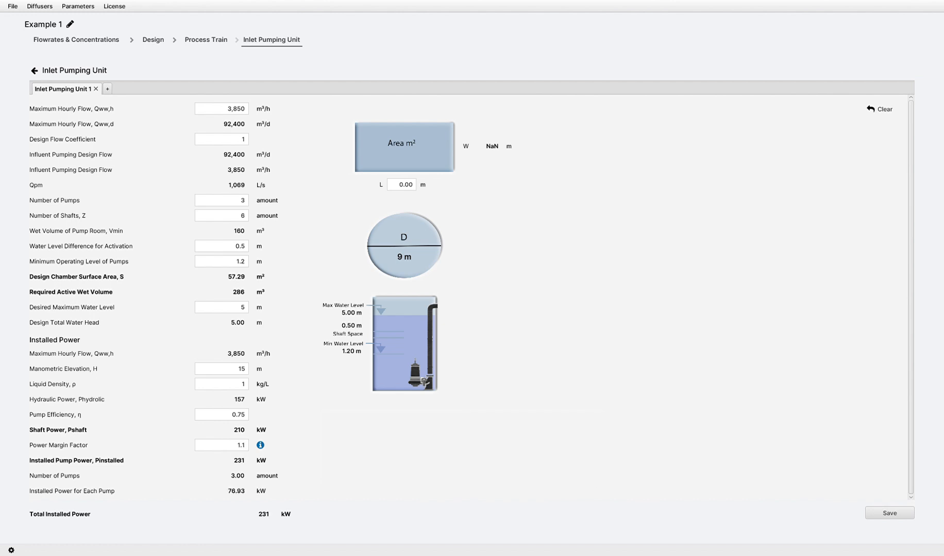
Set the rectangular pump chamber's length L to 7 m and add a second inlet pumping unit.
{"action": "key", "text": "Tab"}
{"action": "type", "text": "7"}
{"action": "left_click", "coordinate": [107, 89]}
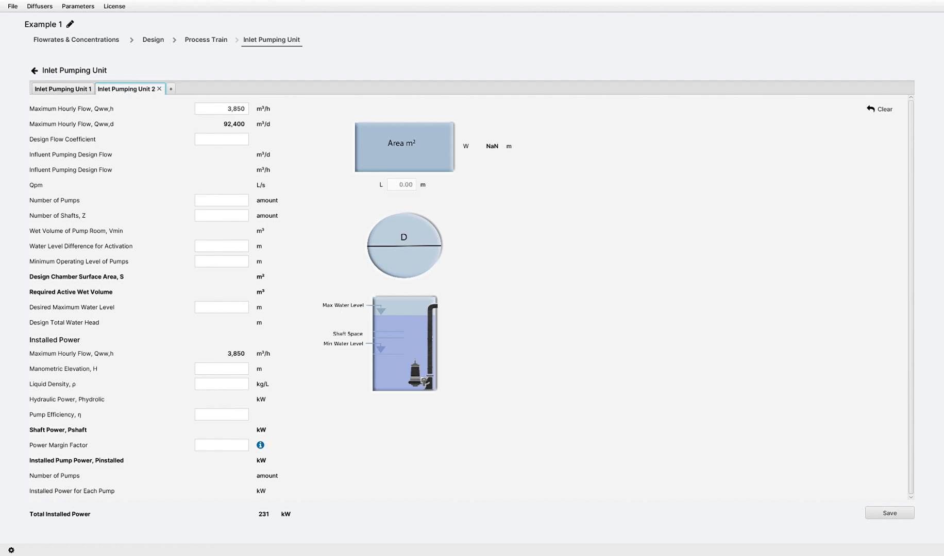
Remove the second inlet pumping unit and save the inlet pumping design.
{"action": "left_click", "coordinate": [159, 88]}
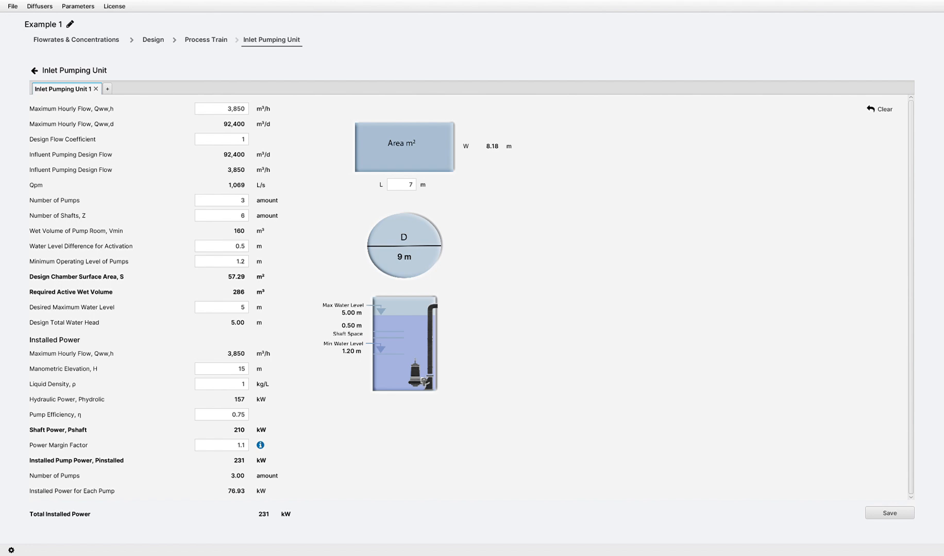
{"action": "left_click", "coordinate": [890, 513]}
Open the fine screen design and enter 2 units, a width of 1 m and a water height of 1 m.
{"action": "left_click", "coordinate": [266, 164]}
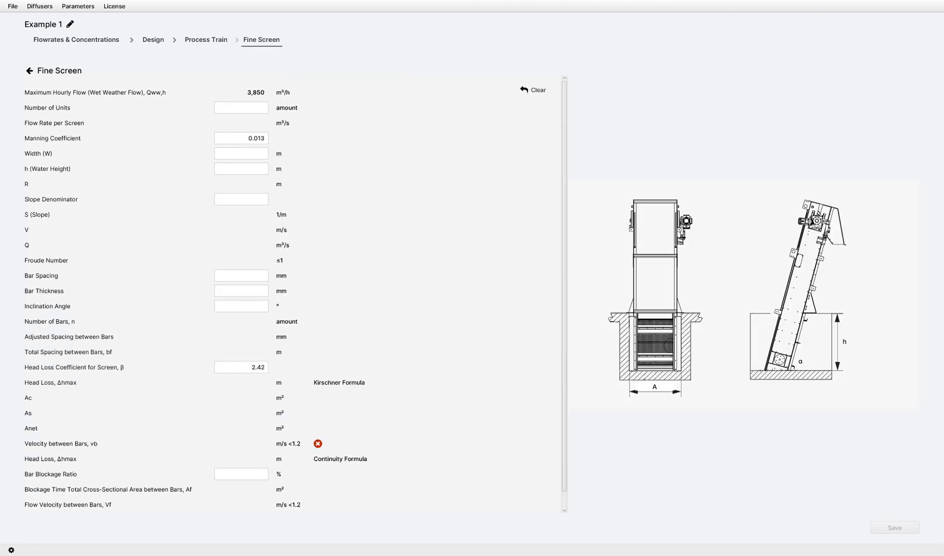
{"action": "key", "text": "Tab"}
{"action": "key", "text": "Tab"}
Set the fine screen's bar spacing to 10 mm, bar thickness to 10 mm and inclination angle to 70°.
{"action": "key", "text": "Tab"}
{"action": "type", "text": "1"}
{"action": "key", "text": "Tab"}
{"action": "key", "text": "Tab"}
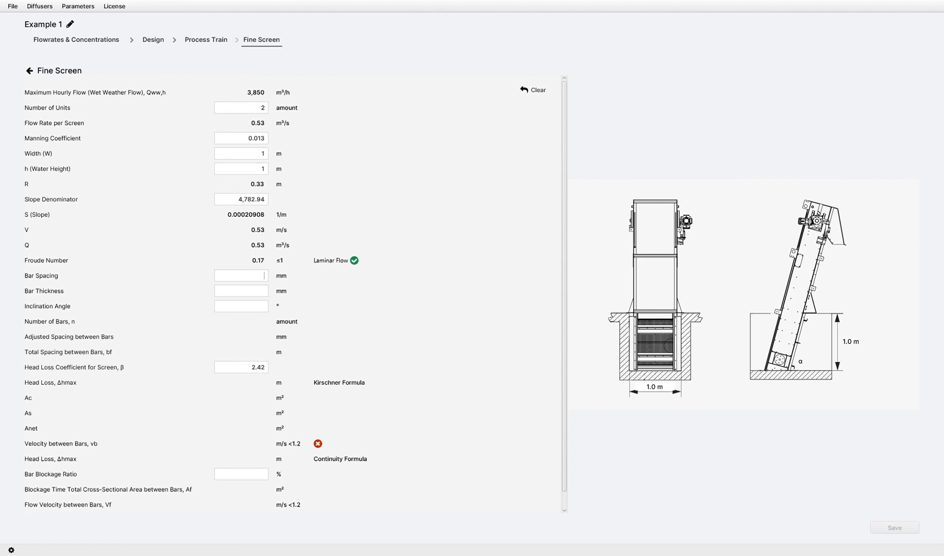
{"action": "type", "text": "10"}
{"action": "key", "text": "Tab"}
{"action": "type", "text": "1070"}
Set the bar blockage ratio to 40 % and the number of units to 3, and save the fine screen.
{"action": "key", "text": "Tab"}
{"action": "key", "text": "Tab"}
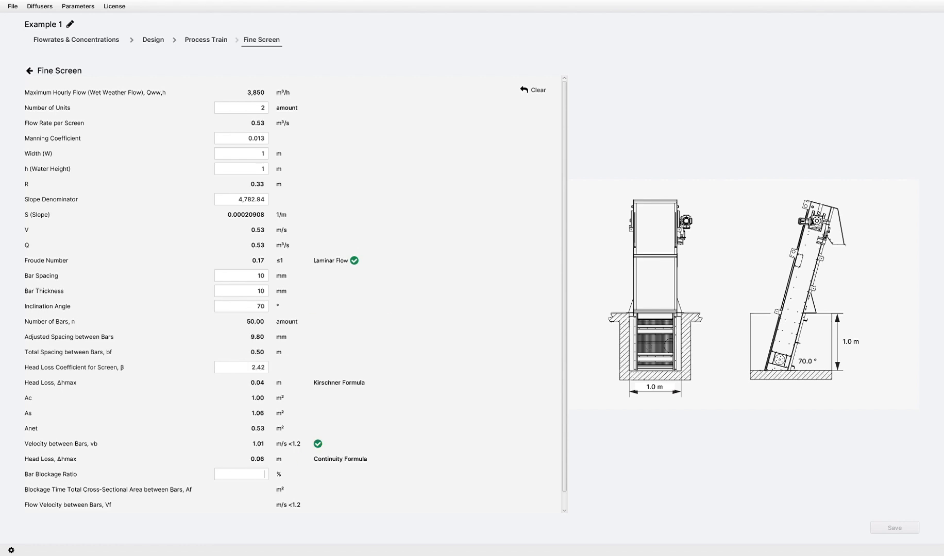
{"action": "type", "text": "40"}
{"action": "key", "text": "Tab"}
{"action": "type", "text": "3"}
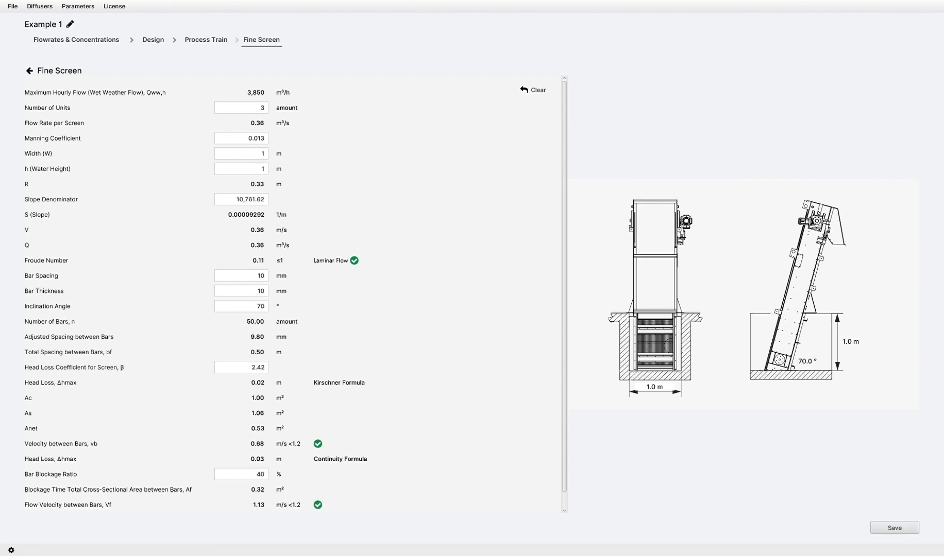
{"action": "left_click", "coordinate": [894, 528]}
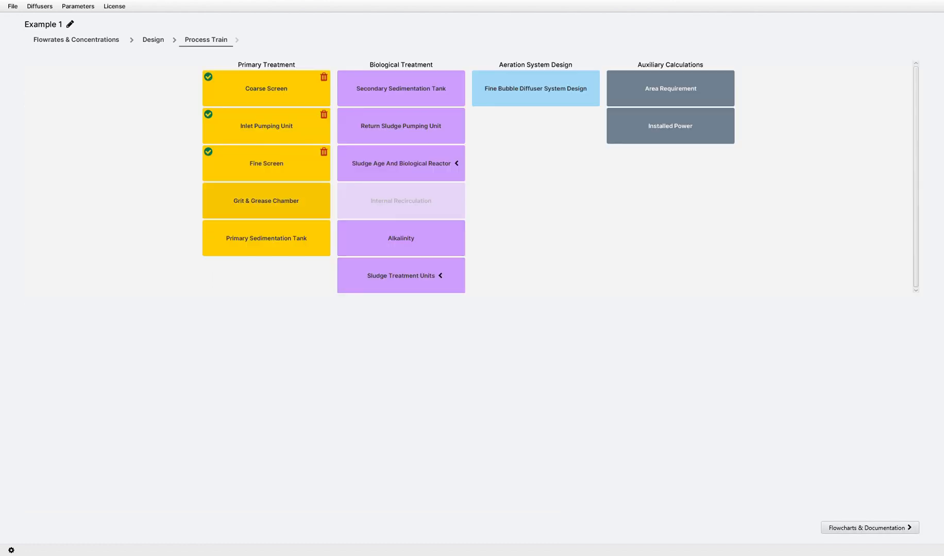
Open the grit and grease chamber, enter 2 tanks and a 50 hPa total air pressure loss, and auto-calculate its dimensions.
{"action": "left_click", "coordinate": [266, 201]}
{"action": "type", "text": "2"}
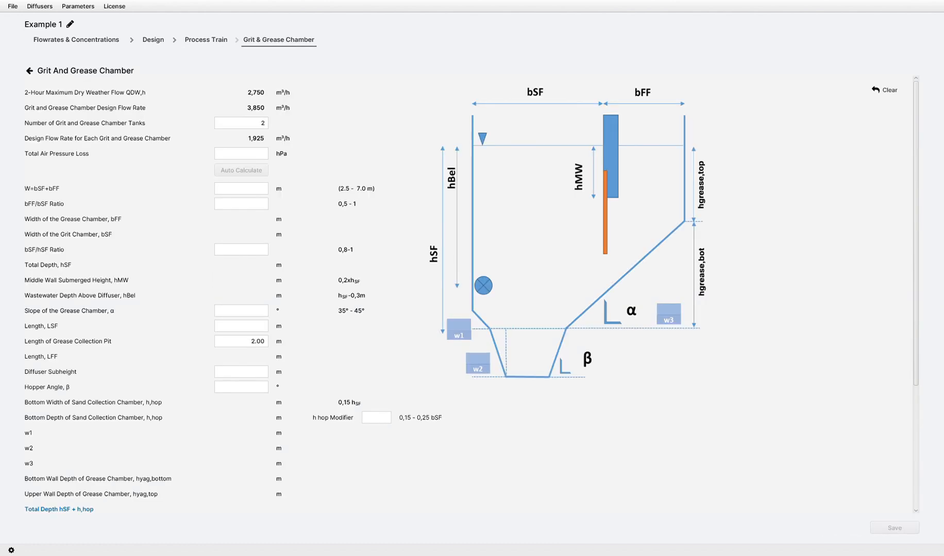
{"action": "type", "text": "50"}
{"action": "left_click", "coordinate": [241, 170]}
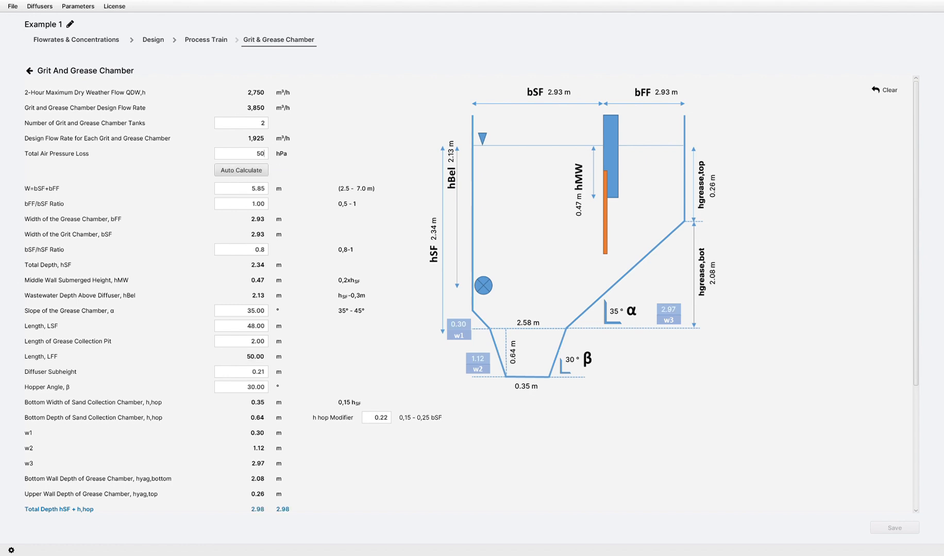
Set the grit and grease chamber's total width W to 7 m and the bFF/bSF ratio to 0.8.
{"action": "scroll", "coordinate": [471, 293], "scroll_direction": "down", "scroll_amount": 9}
{"action": "scroll", "coordinate": [471, 294], "scroll_direction": "up", "scroll_amount": 8}
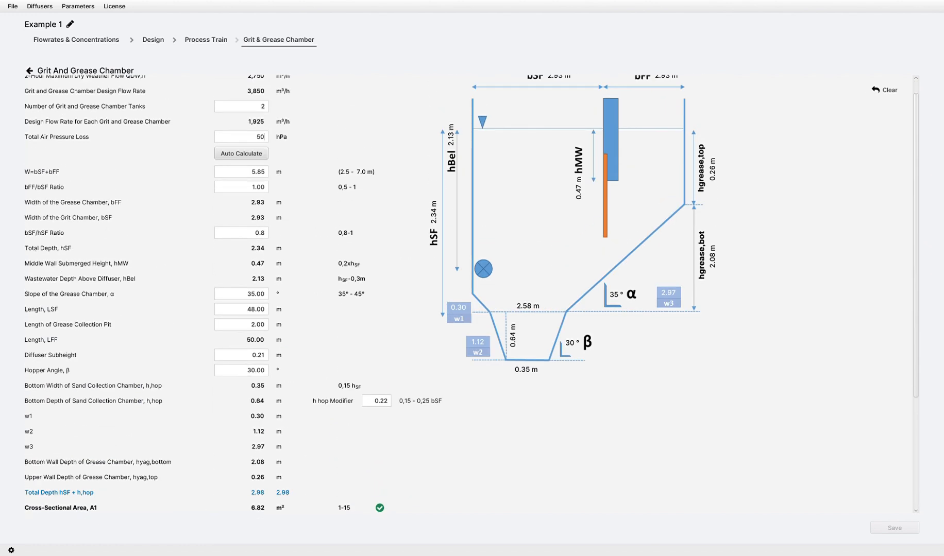
{"action": "scroll", "coordinate": [471, 293], "scroll_direction": "up", "scroll_amount": 1}
{"action": "key", "text": "Tab"}
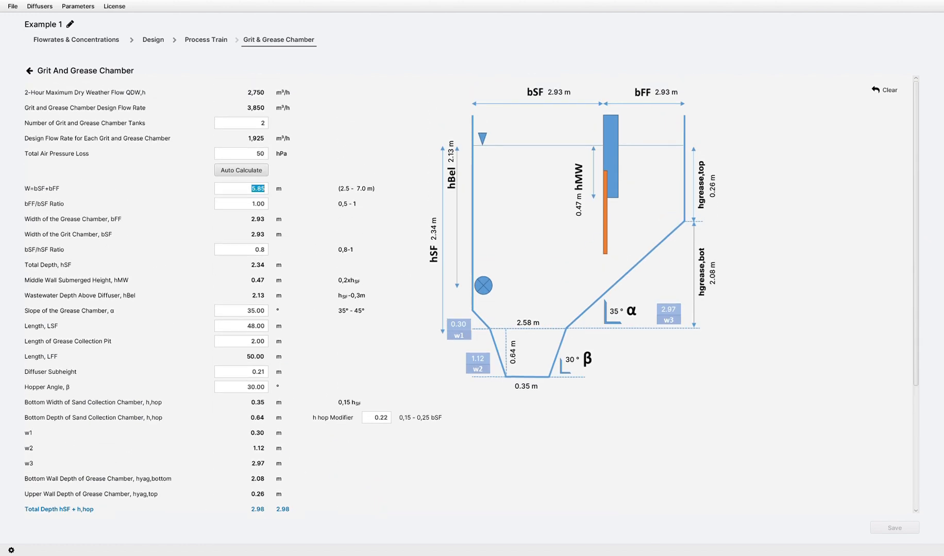
{"action": "type", "text": "7"}
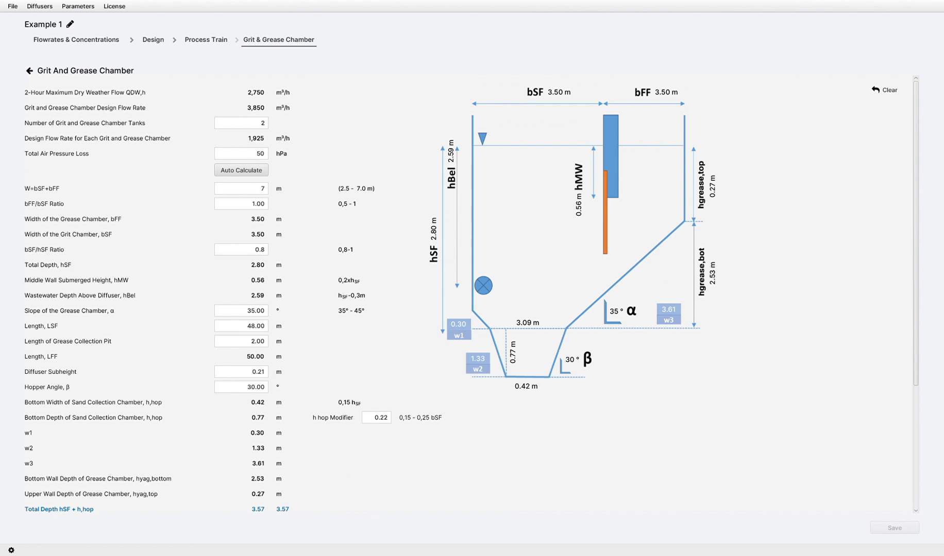
{"action": "double_click", "coordinate": [252, 203]}
{"action": "type", "text": "0.8"}
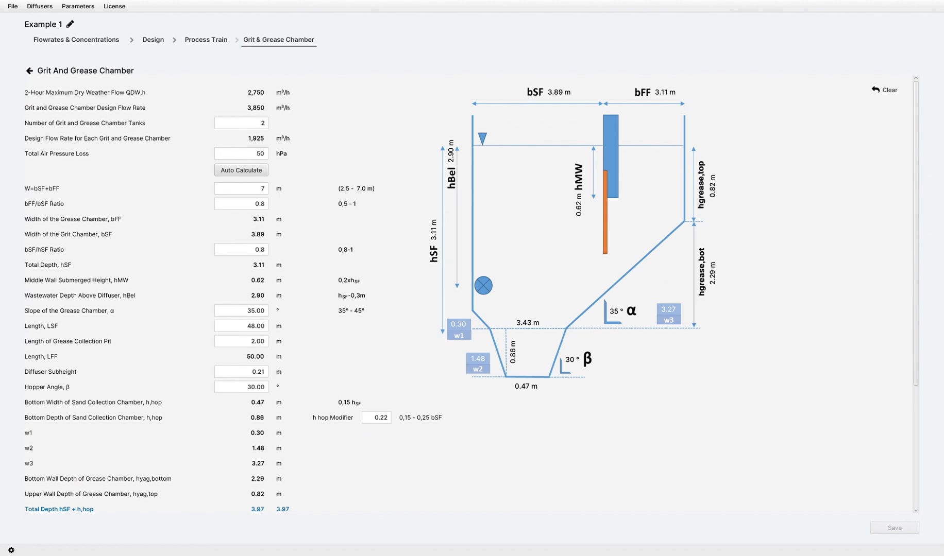
Set the grit chamber length LSF to 25 m.
{"action": "key", "text": "Tab"}
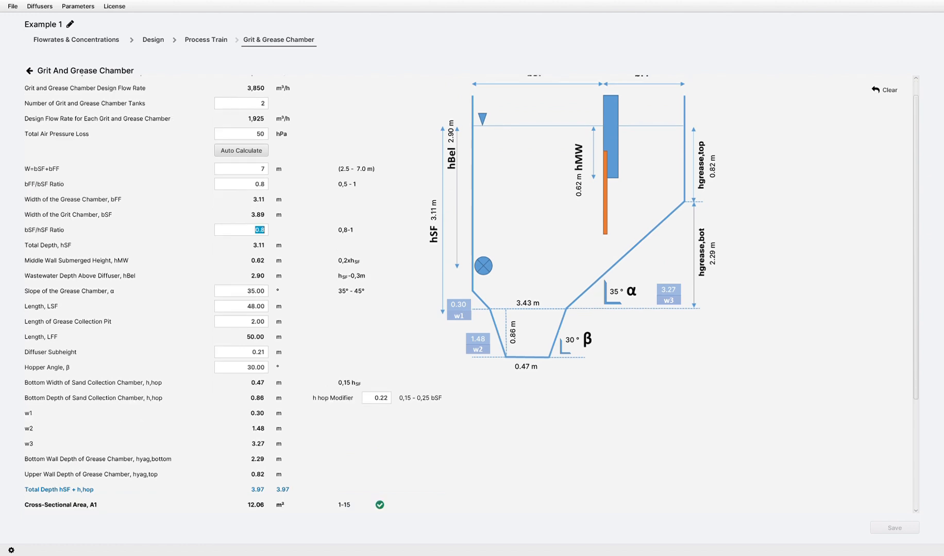
{"action": "key", "text": "Tab"}
{"action": "key", "text": "Tab"}
{"action": "type", "text": "25"}
Consult the specific aeration rate table, set the specific air input to 1.1 Nm³/h/m³ and save the grit and grease chamber.
{"action": "scroll", "coordinate": [471, 294], "scroll_direction": "down", "scroll_amount": 3}
{"action": "scroll", "coordinate": [338, 427], "scroll_direction": "down", "scroll_amount": 3}
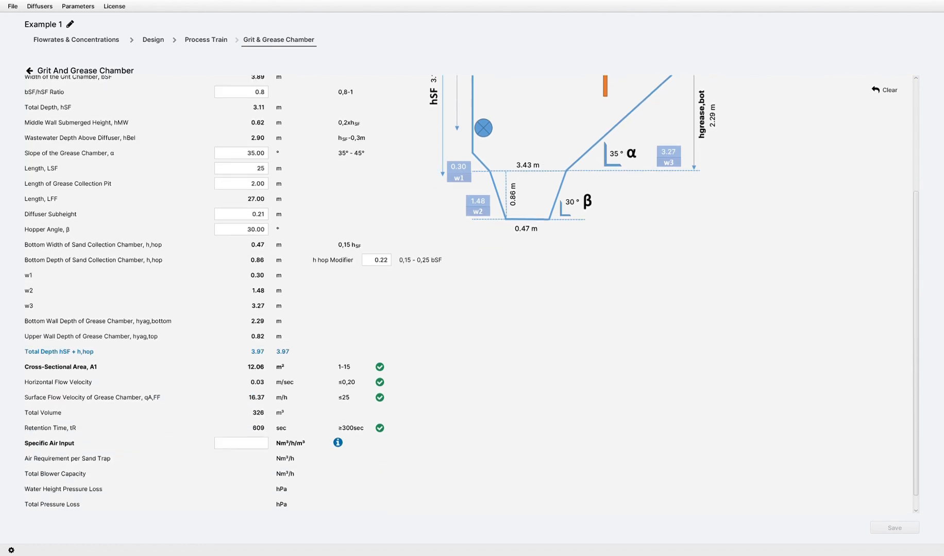
{"action": "left_click", "coordinate": [338, 426]}
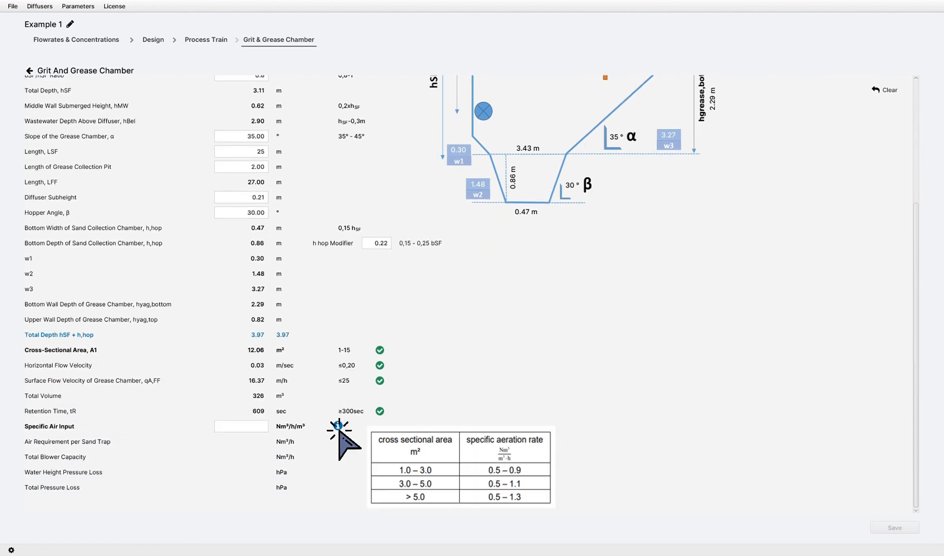
{"action": "left_click", "coordinate": [241, 426]}
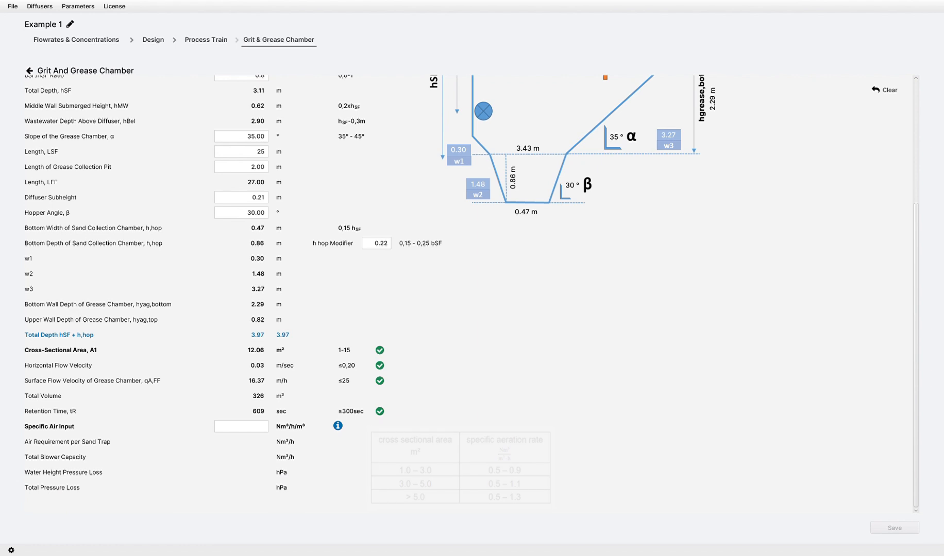
{"action": "type", "text": "1.1"}
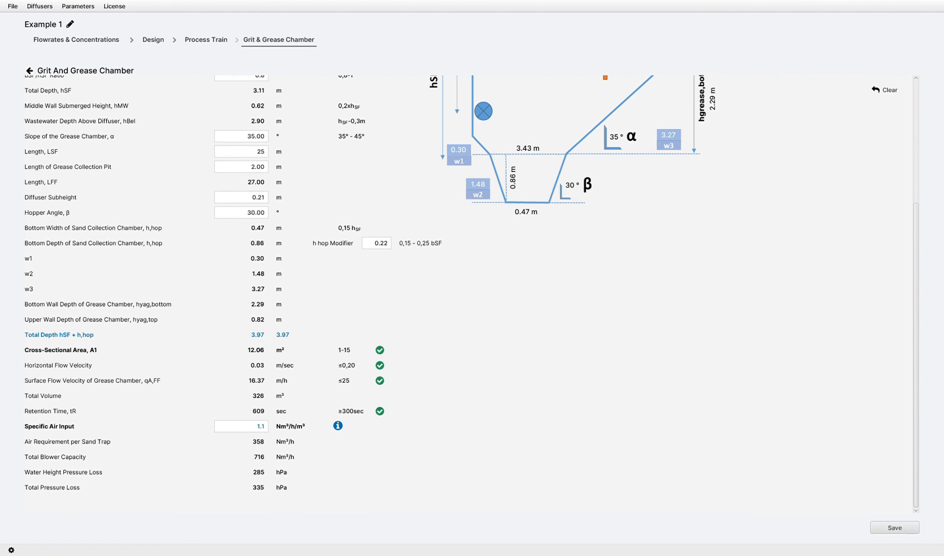
{"action": "left_click", "coordinate": [894, 528]}
{"action": "scroll", "coordinate": [471, 294], "scroll_direction": "up", "scroll_amount": 3}
{"action": "scroll", "coordinate": [471, 294], "scroll_direction": "up", "scroll_amount": 1}
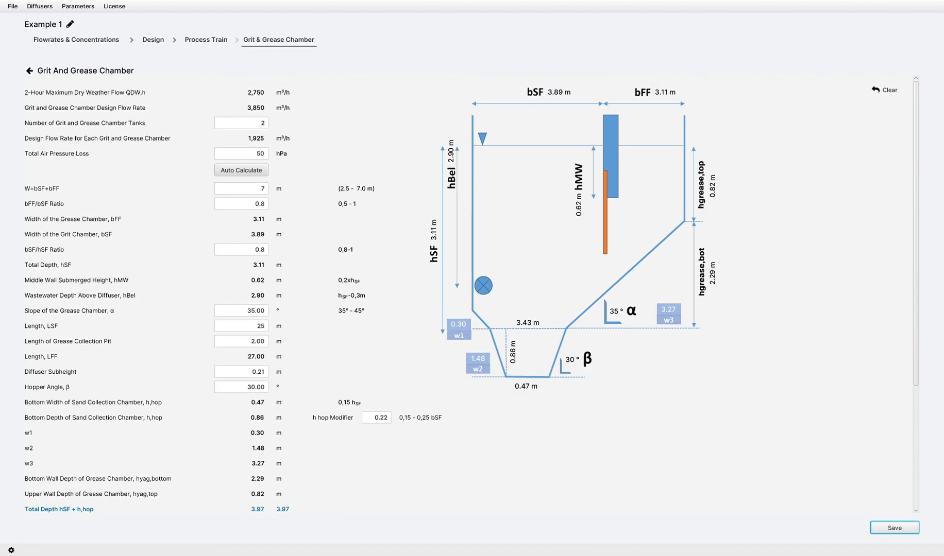
{"action": "left_click", "coordinate": [895, 528]}
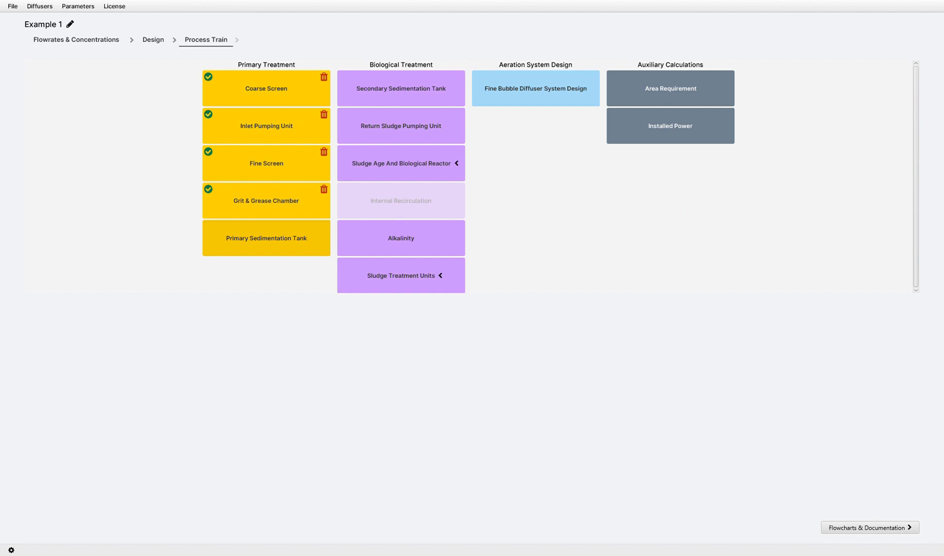
Open the primary sedimentation tank and enter 2 tanks, a surface loading rate of 2.5 m/h and a tank length of 10 m.
{"action": "left_click", "coordinate": [267, 238]}
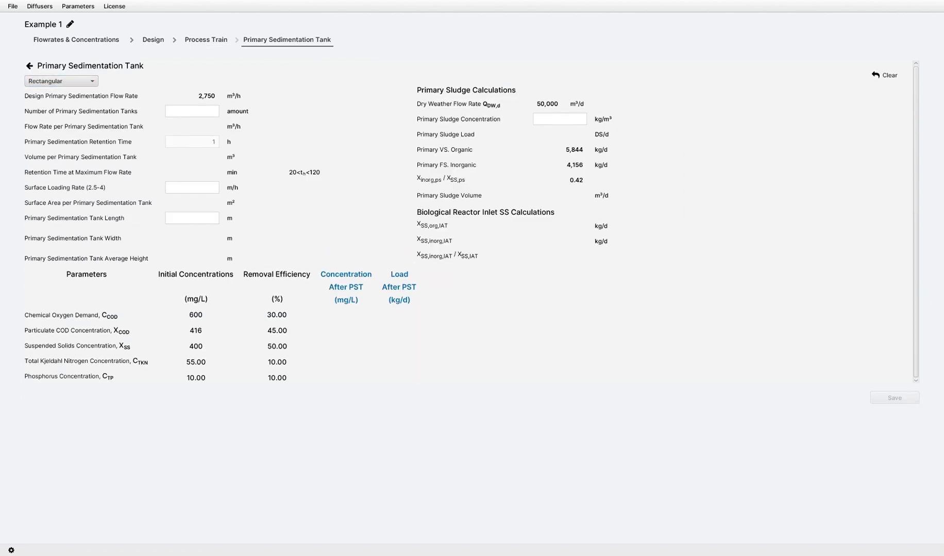
{"action": "type", "text": "2"}
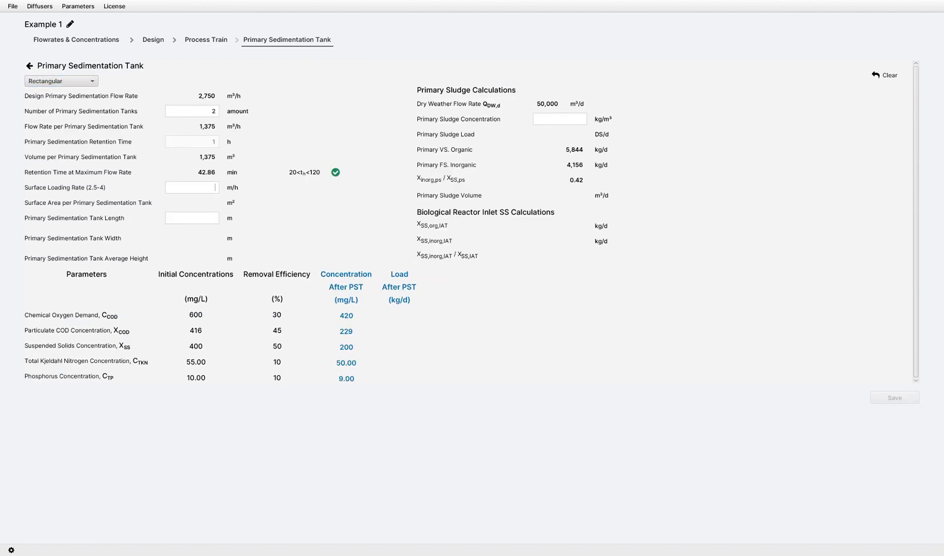
{"action": "type", "text": "2.5"}
{"action": "type", "text": "10"}
Make the primary sedimentation tanks circular with a primary sludge concentration of 30 kg/m³, and save the unit.
{"action": "key", "text": "Tab"}
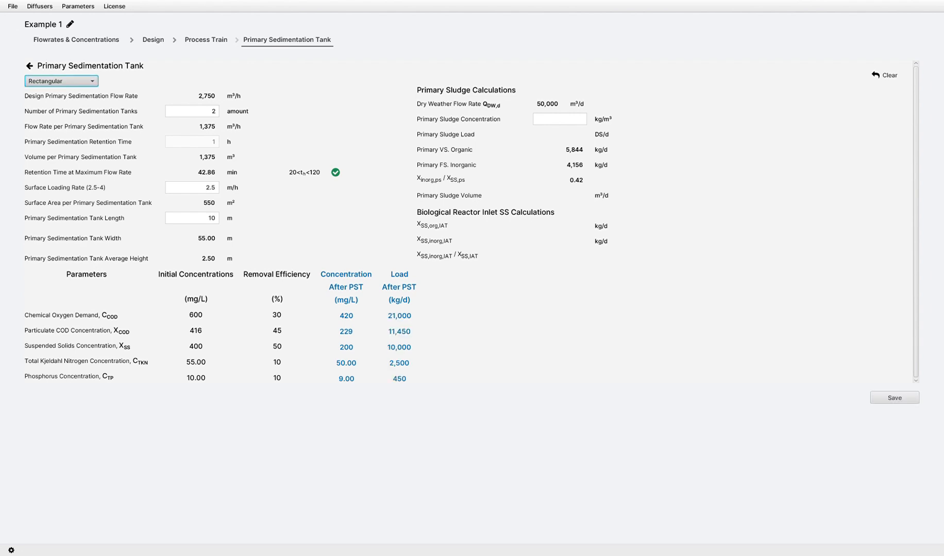
{"action": "key", "text": "Down"}
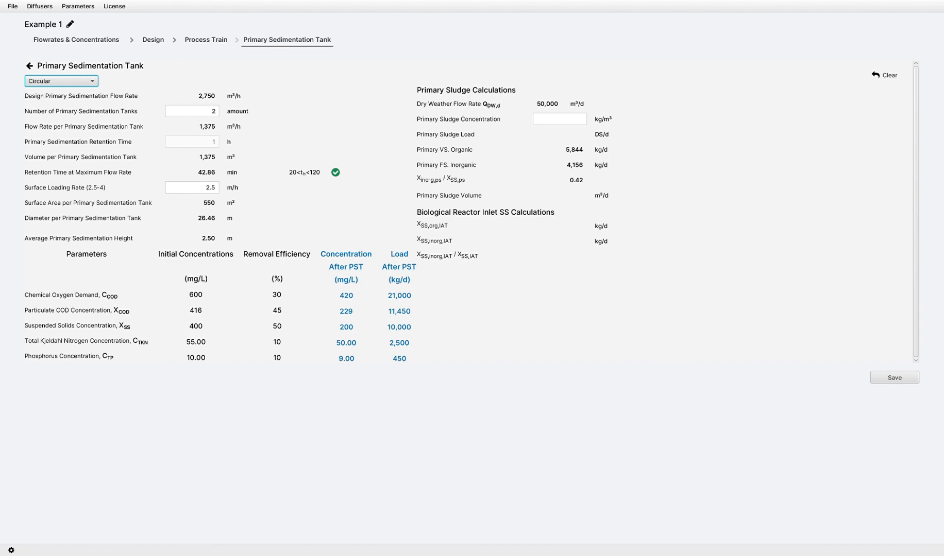
{"action": "left_click", "coordinate": [560, 119]}
{"action": "type", "text": "30"}
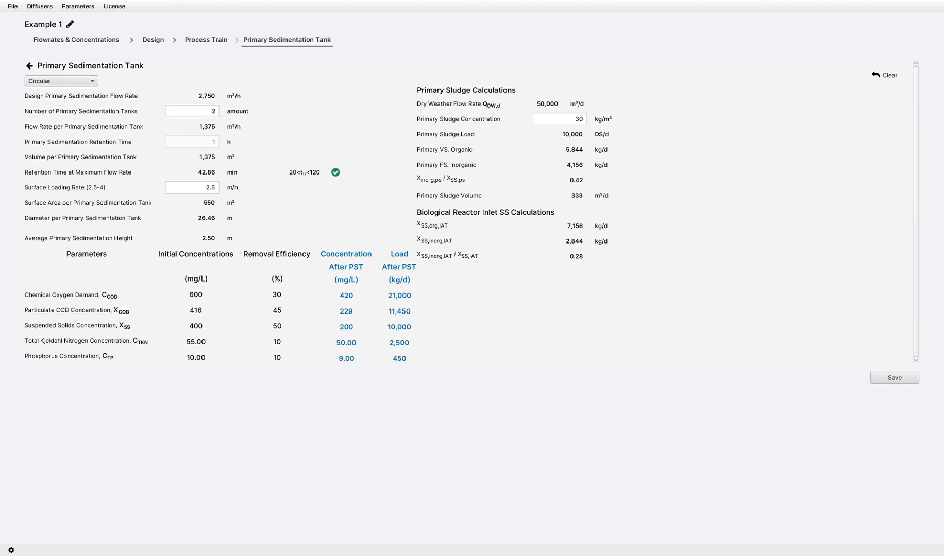
{"action": "left_click", "coordinate": [894, 377]}
Open the secondary sedimentation tank and enter SVI 110 L/kg, thickening time 2 h and return sludge ratio RS 0.75.
{"action": "left_click", "coordinate": [400, 88]}
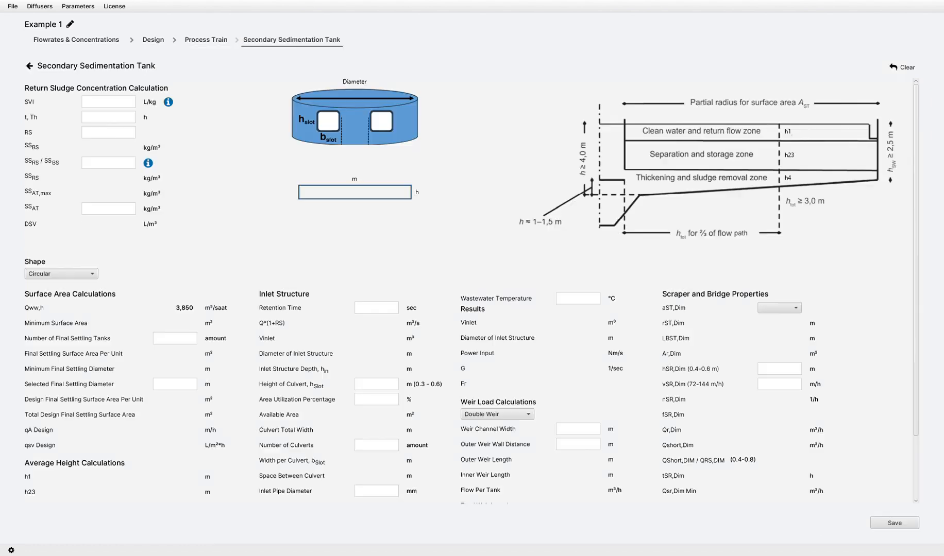
{"action": "type", "text": "110"}
{"action": "key", "text": "Tab"}
{"action": "type", "text": "2"}
{"action": "type", "text": "0.75"}
Set the SSRS/SSBS ratio to 0.7 and SSAT to 3 kg/m³.
{"action": "key", "text": "Tab"}
{"action": "type", "text": "0.7"}
{"action": "key", "text": "Tab"}
{"action": "type", "text": "3"}
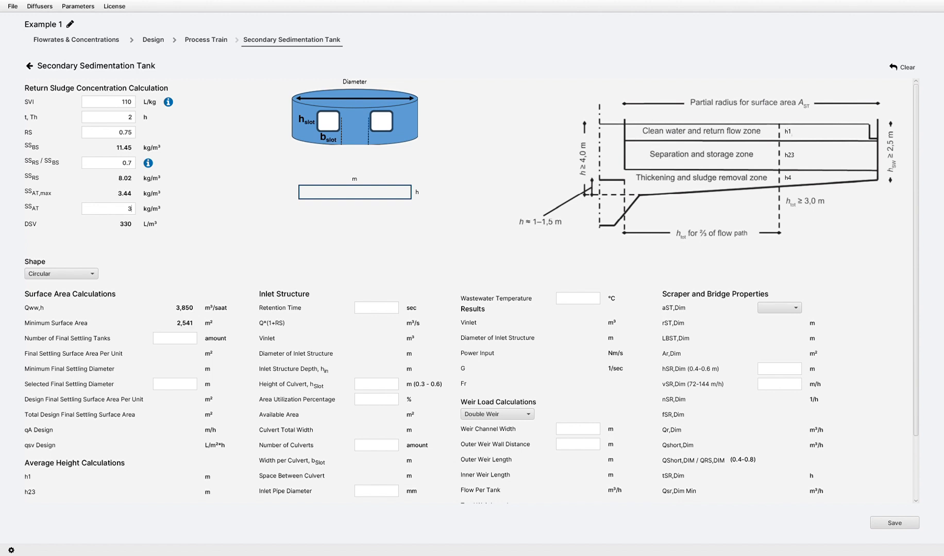
Try the rectangular shape for the secondary sedimentation tank and return it to circular.
{"action": "key", "text": "Tab"}
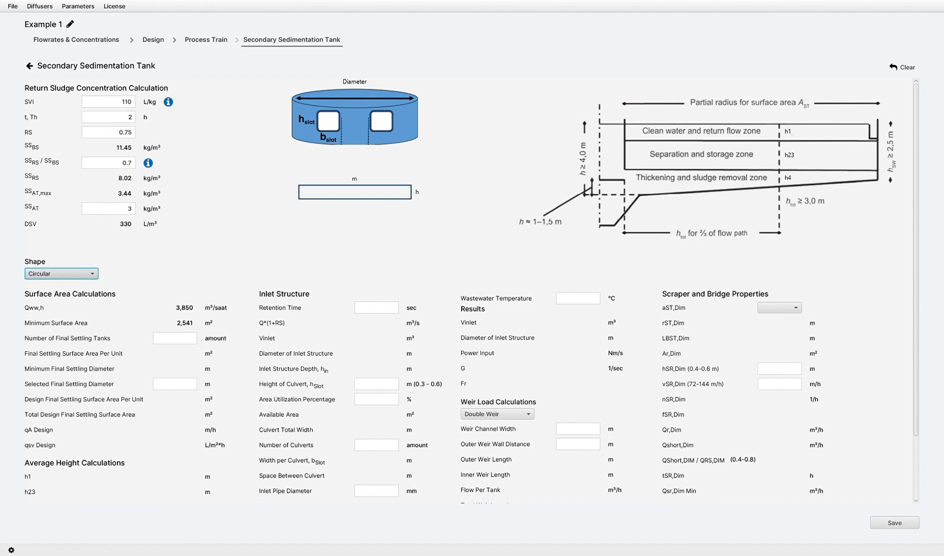
{"action": "key", "text": "Down"}
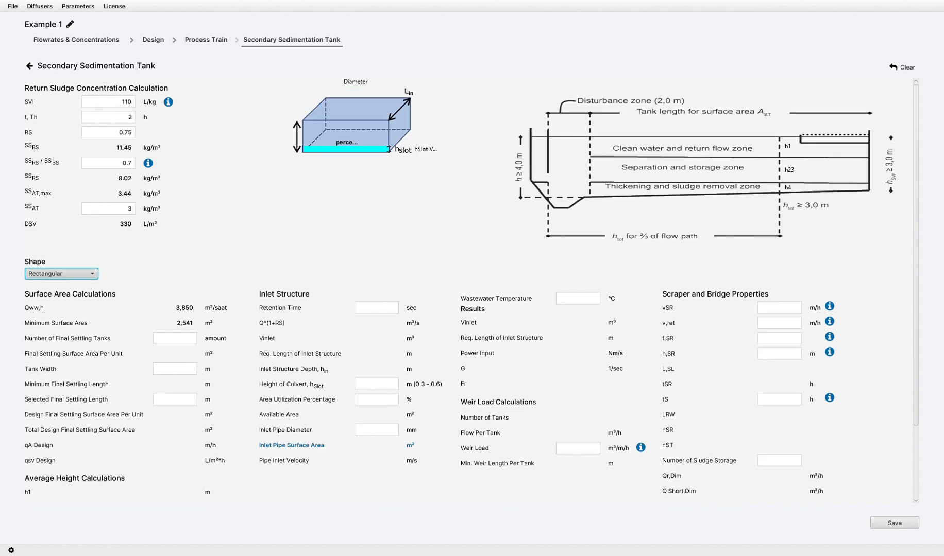
{"action": "key", "text": "Up"}
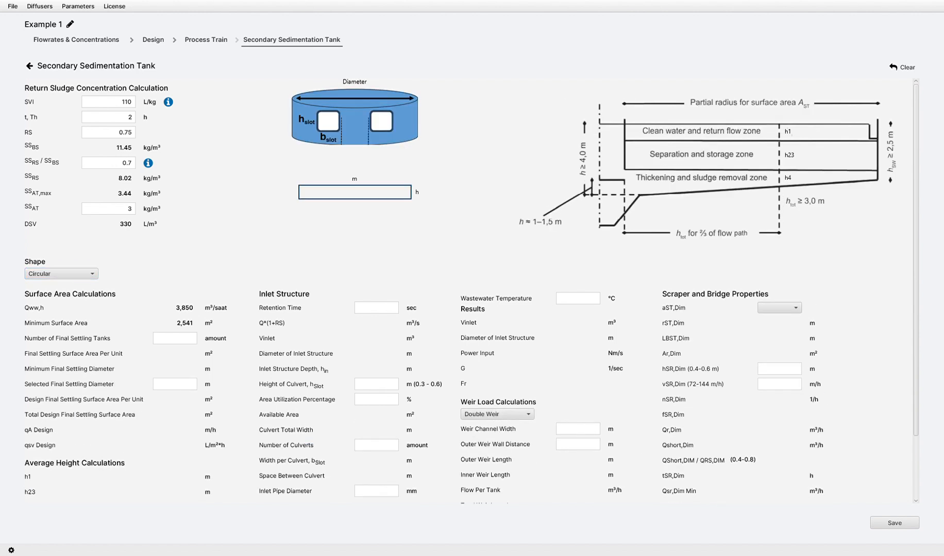
Enter an inlet retention time of 110 sec, 8 final settling tanks, a selected diameter of 20 m and an average height of 5 m.
{"action": "type", "text": "110"}
{"action": "type", "text": "8"}
{"action": "key", "text": "Tab"}
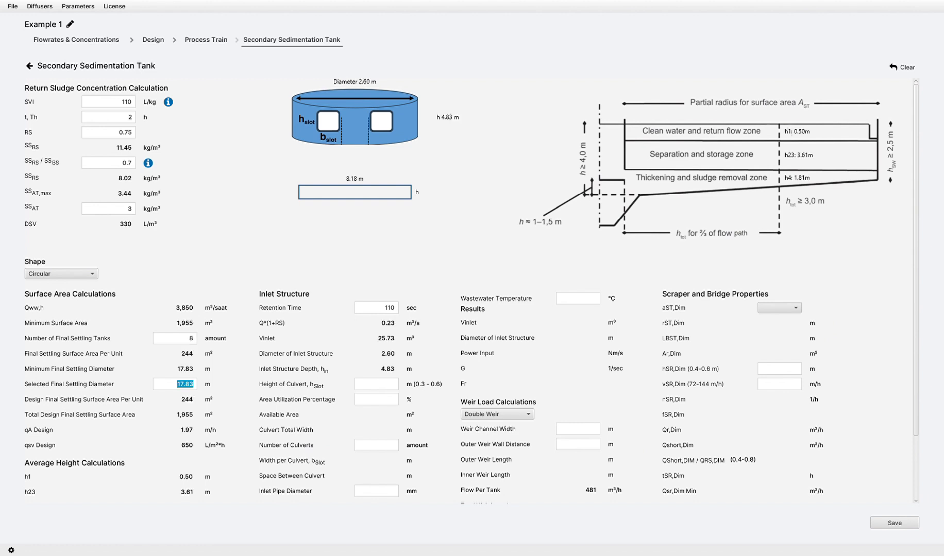
{"action": "type", "text": "20.00"}
{"action": "scroll", "coordinate": [471, 290], "scroll_direction": "down", "scroll_amount": 3}
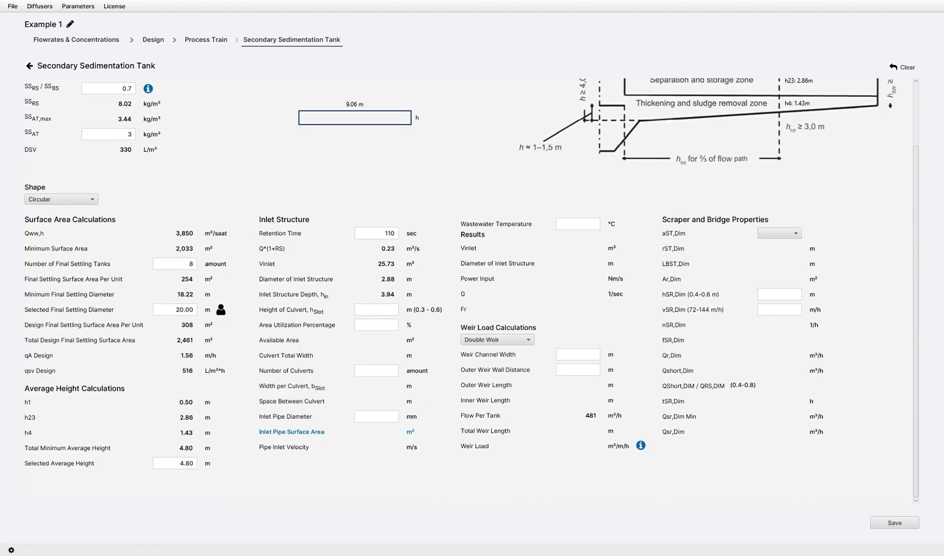
{"action": "key", "text": "Tab"}
{"action": "type", "text": "5"}
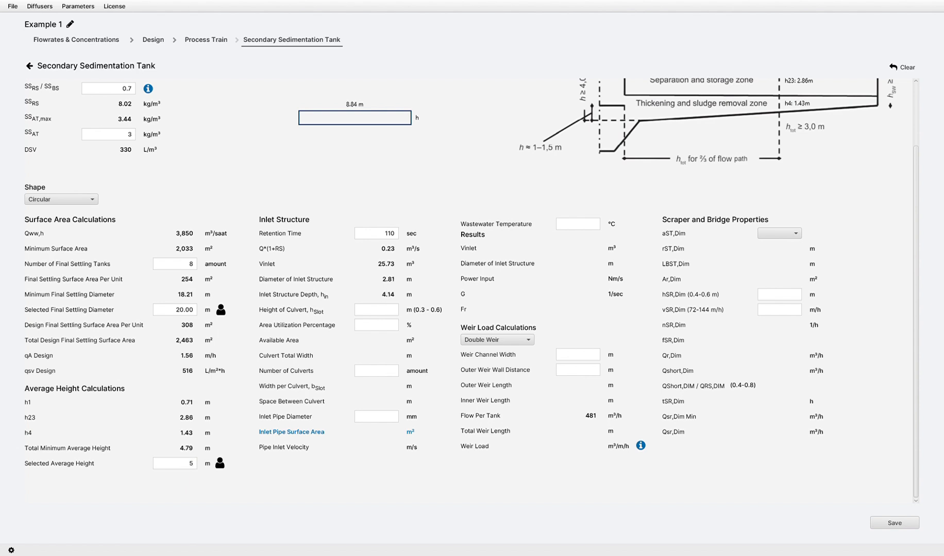
{"action": "type", "text": "0.6"}
{"action": "type", "text": "85"}
Enter culvert height 0.6 m, area utilization 85 %, 4 culverts, inlet pipe diameter 600 mm and wastewater temperature 12 °C.
{"action": "key", "text": "Tab"}
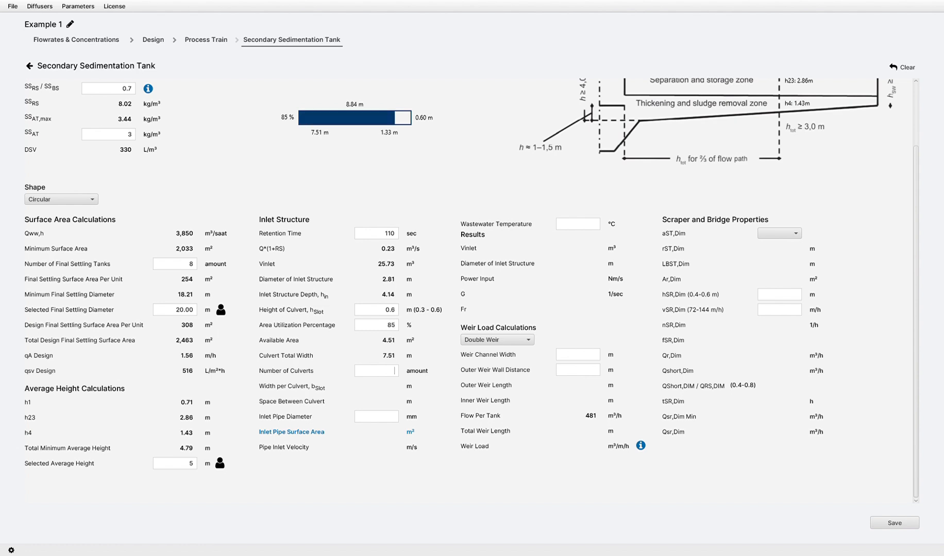
{"action": "type", "text": "4"}
{"action": "key", "text": "Tab"}
{"action": "type", "text": "600"}
{"action": "key", "text": "Tab"}
{"action": "type", "text": "12"}
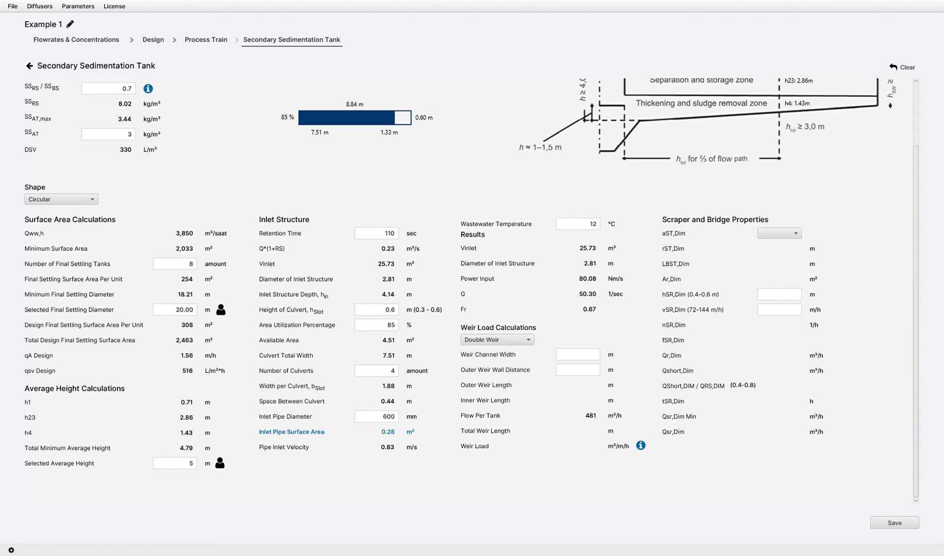
Set the weir type to Double Weir with a channel width of 1 m and an outer weir wall distance of 1 m.
{"action": "left_click", "coordinate": [497, 340]}
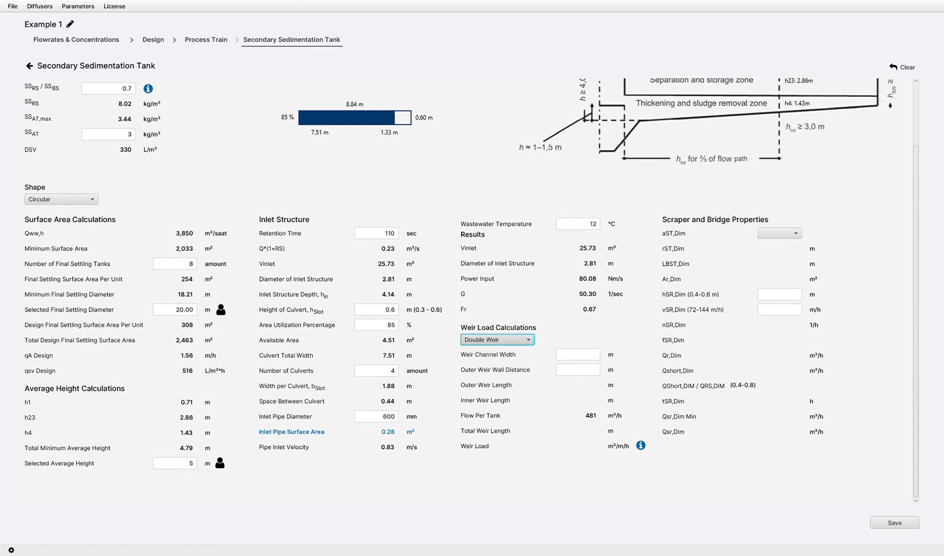
{"action": "left_click", "coordinate": [489, 352]}
{"action": "left_click", "coordinate": [497, 340]}
{"action": "left_click", "coordinate": [489, 365]}
{"action": "type", "text": "1"}
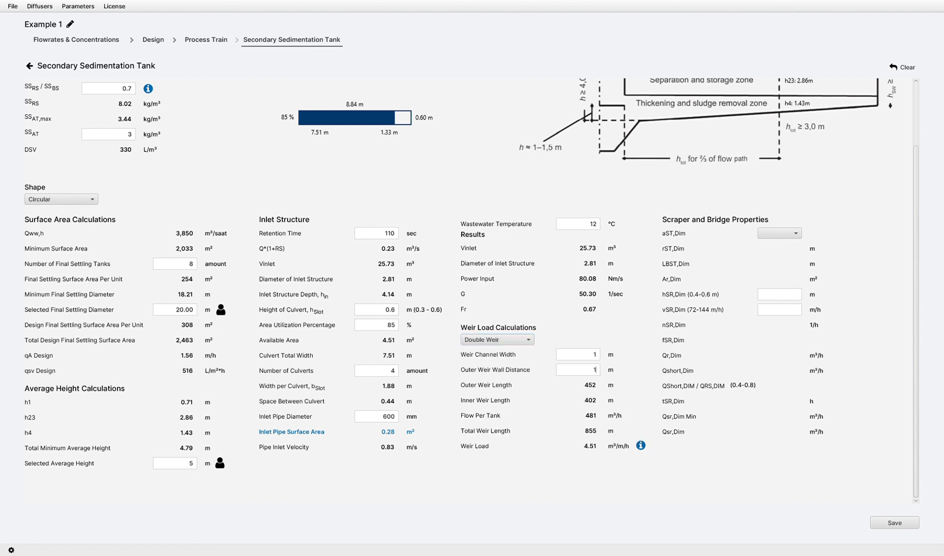
Set the scraper's aST,Dim to 1.5, hSR,Dim to 0.6 m and vSR,Dim to 80 m/h, and save the secondary sedimentation tank.
{"action": "left_click", "coordinate": [780, 234]}
{"action": "left_click", "coordinate": [774, 258]}
{"action": "type", "text": "0.6"}
{"action": "key", "text": "Tab"}
{"action": "type", "text": "80"}
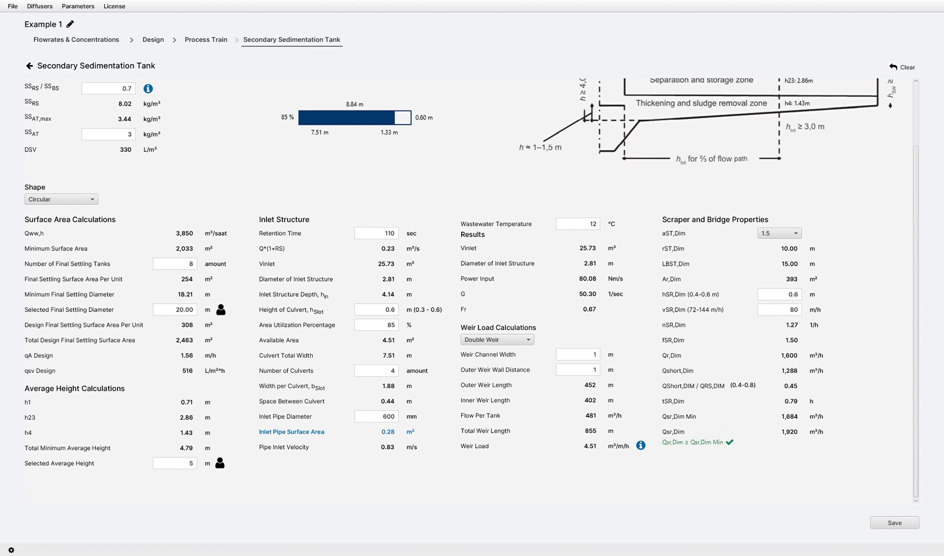
{"action": "left_click", "coordinate": [895, 523]}
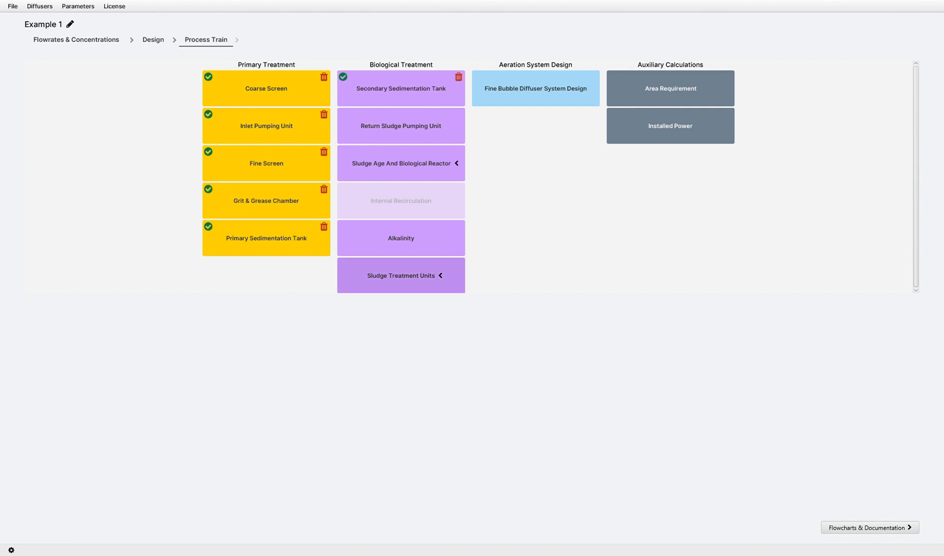
Open the Return Sludge Pumping Unit and enter ratio 1, 3 pumps, 6 shafts, activation level difference 0.5 m and minimum operating level 1.2 m.
{"action": "left_click", "coordinate": [401, 126]}
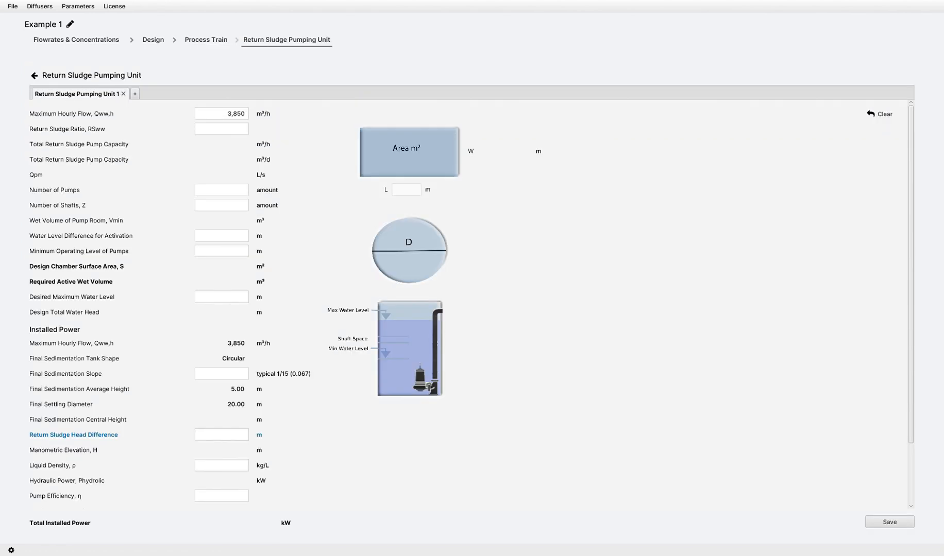
{"action": "type", "text": "1"}
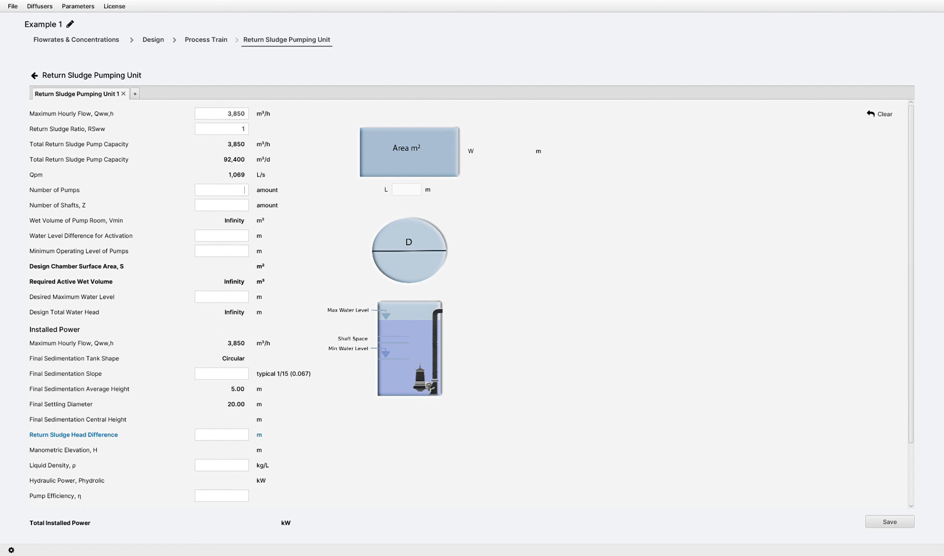
{"action": "type", "text": "60.5"}
{"action": "key", "text": "Tab"}
{"action": "type", "text": "1.2"}
{"action": "key", "text": "Tab"}
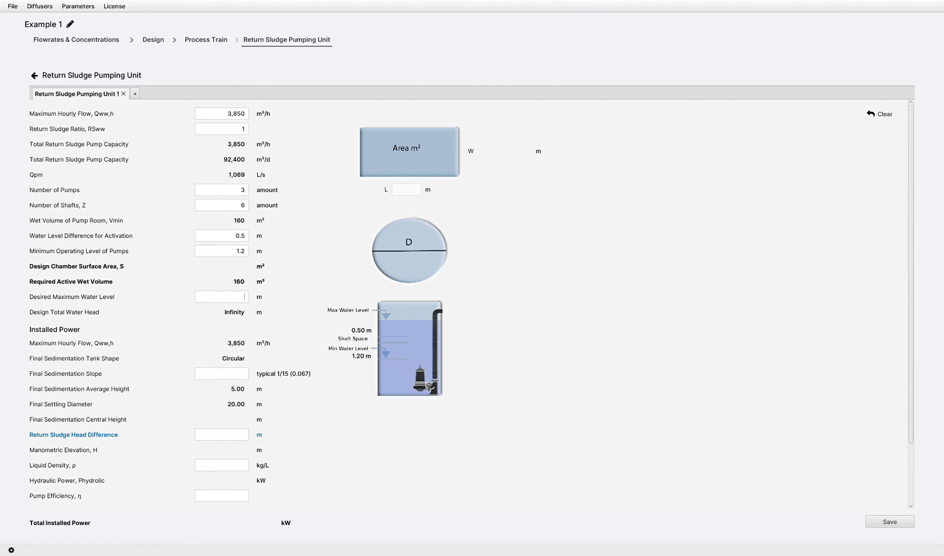
Enter a maximum water level of 6.3 m, sedimentation slope 0.067, head difference 0.75 m, liquid density 1.1 kg/L, pump efficiency 0.75 and power margin factor 1.1.
{"action": "type", "text": "6.3"}
{"action": "type", "text": "0.067"}
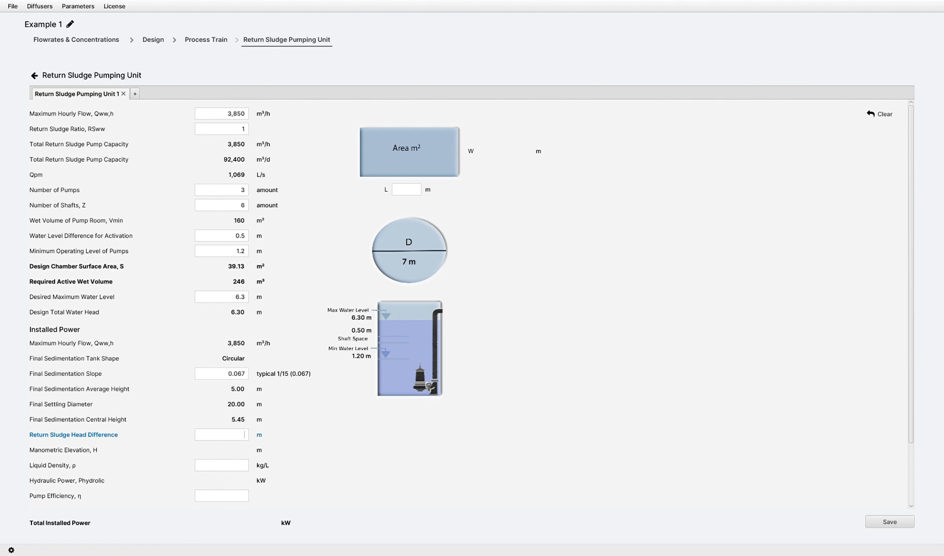
{"action": "type", "text": "0.751.10.75"}
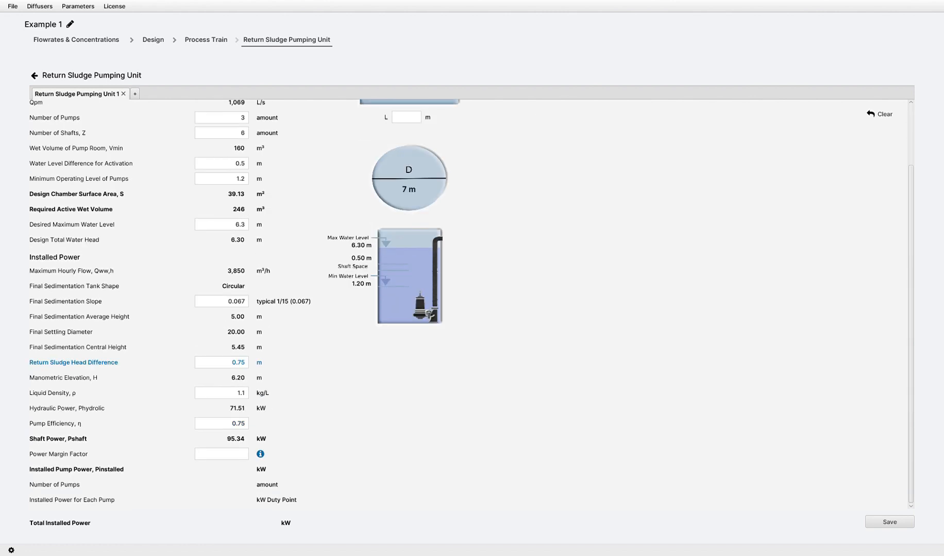
{"action": "type", "text": "1.1"}
Set the rectangular pump chamber's length to 7 m and save the return sludge pumping unit.
{"action": "scroll", "coordinate": [468, 304], "scroll_direction": "up", "scroll_amount": 3}
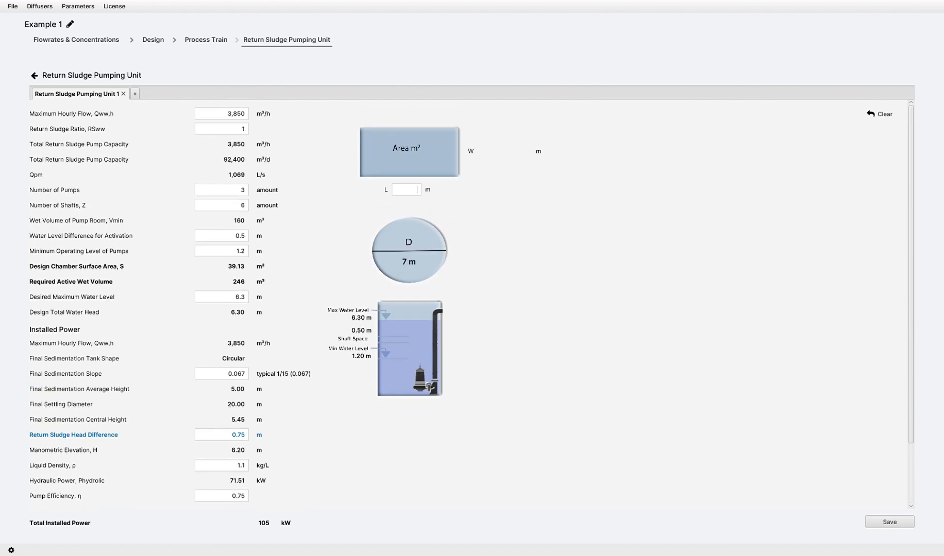
{"action": "type", "text": "7"}
{"action": "scroll", "coordinate": [468, 304], "scroll_direction": "down", "scroll_amount": 3}
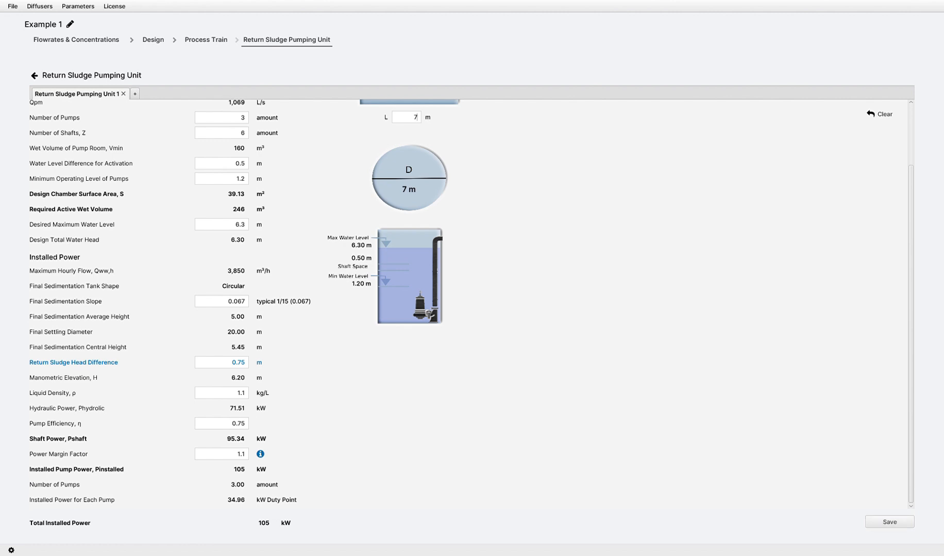
{"action": "left_click", "coordinate": [890, 523]}
Open the biological reactor's Treatment Options and enable nitrification, denitrification and phosphorus removal.
{"action": "left_click", "coordinate": [400, 164]}
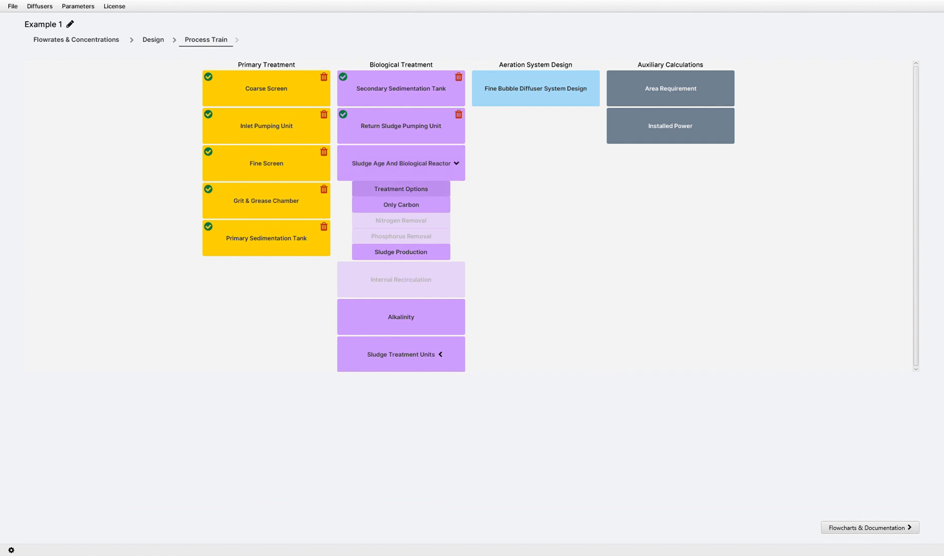
{"action": "left_click", "coordinate": [401, 189]}
{"action": "left_click", "coordinate": [418, 86]}
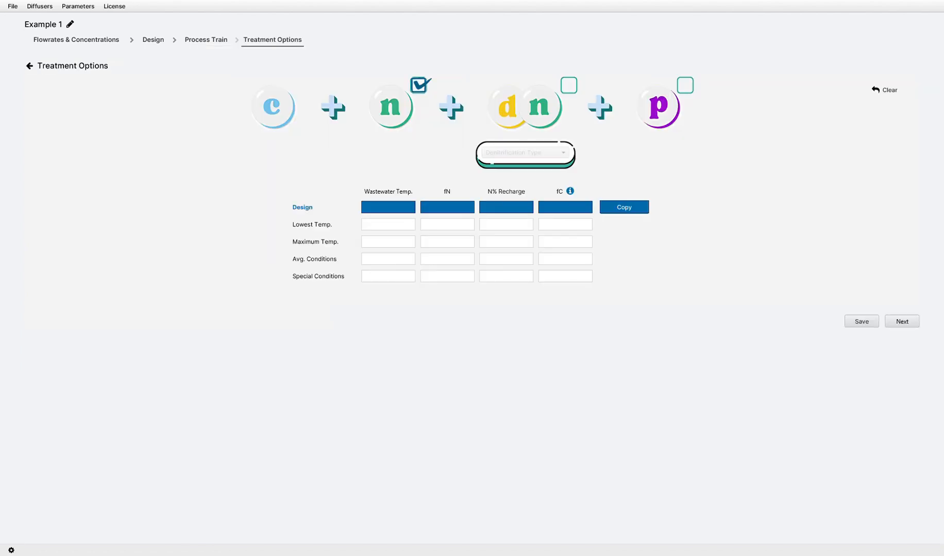
{"action": "left_click", "coordinate": [569, 85]}
{"action": "left_click", "coordinate": [685, 85]}
Try denitrification types such as Step-Feed-2 and Alternating, and set the type to Pre-Anoxic.
{"action": "left_click", "coordinate": [525, 153]}
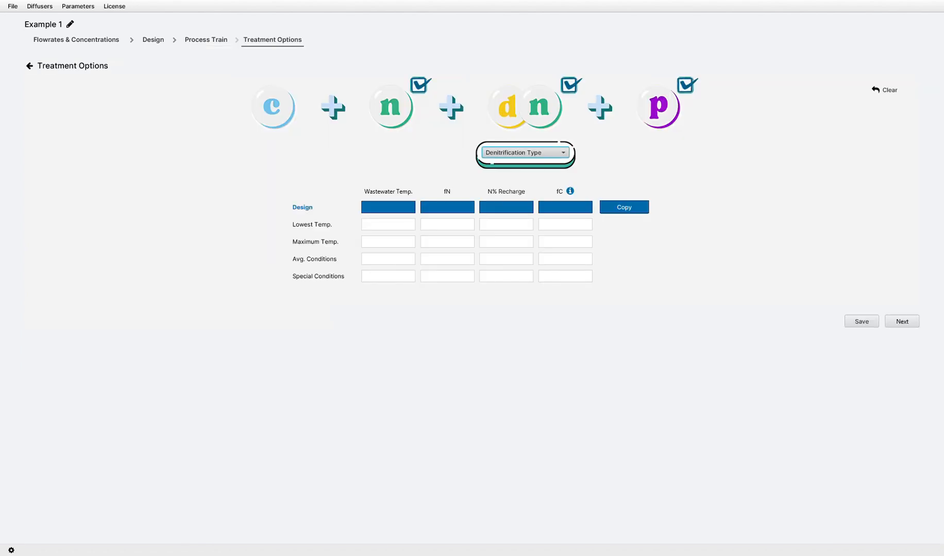
{"action": "left_click", "coordinate": [515, 165]}
{"action": "left_click", "coordinate": [515, 178]}
{"action": "left_click", "coordinate": [525, 153]}
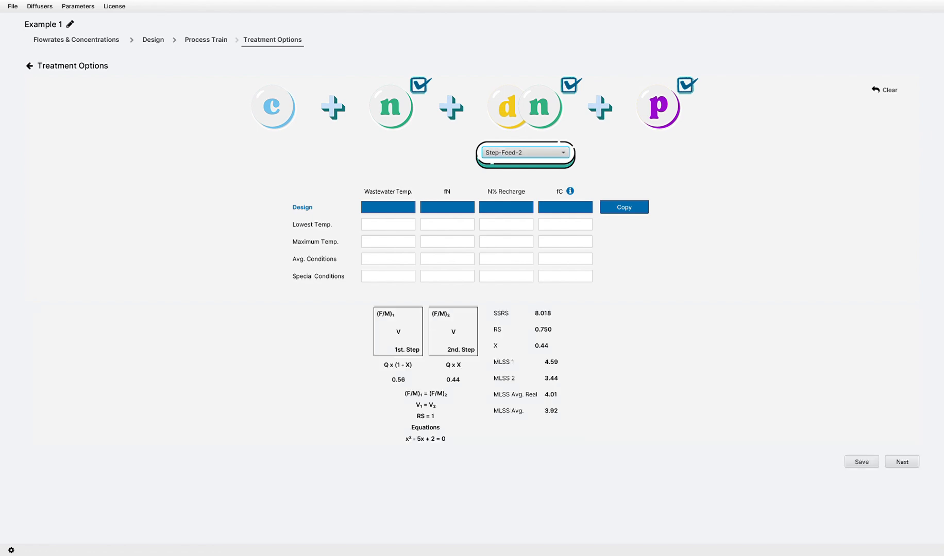
{"action": "key", "text": "Down"}
{"action": "key", "text": "Down"}
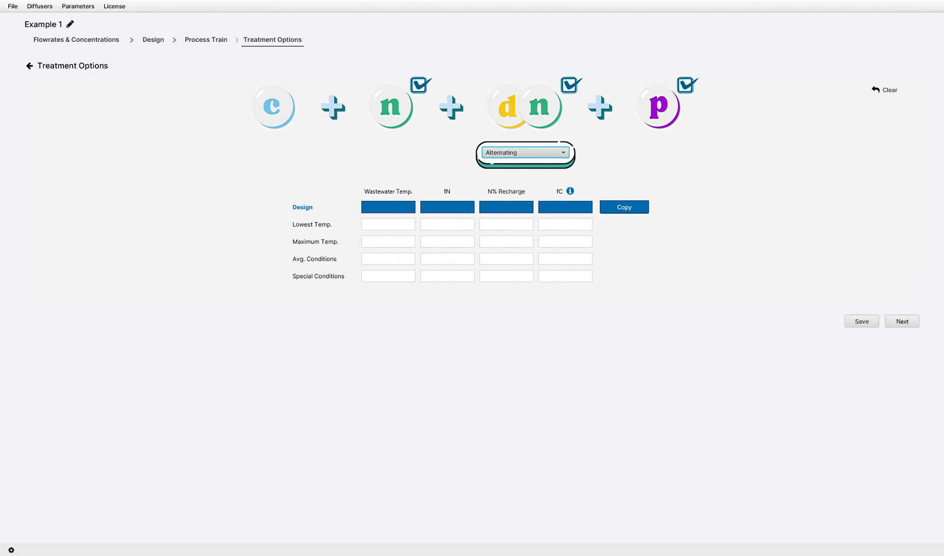
{"action": "key", "text": "Down"}
{"action": "key", "text": "Down"}
Enter design conditions of 15 °C, fN 1.7, N recharge 30 % and fC 1.15, and copy the factors to the other conditions.
{"action": "left_click", "coordinate": [387, 207]}
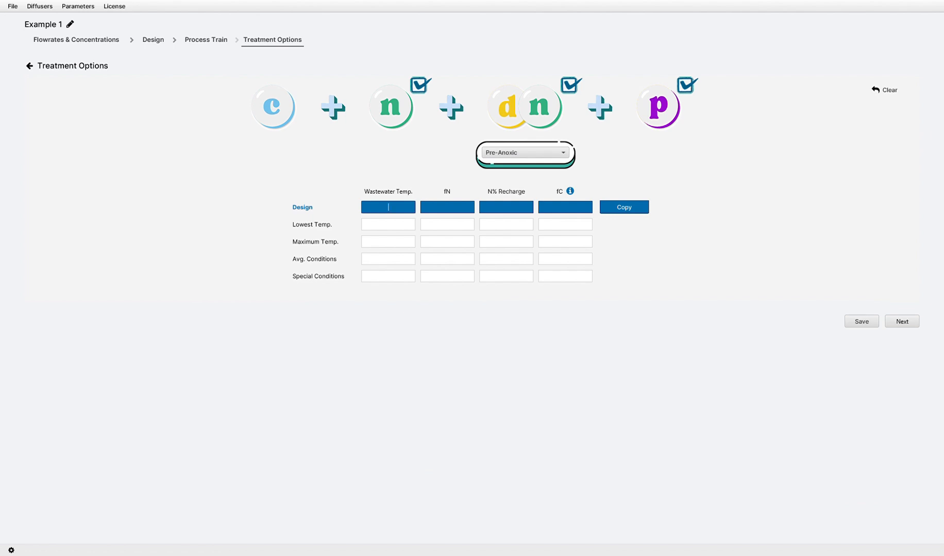
{"action": "type", "text": "15"}
{"action": "key", "text": "Tab"}
{"action": "type", "text": "1.7"}
{"action": "key", "text": "Tab"}
{"action": "type", "text": "30"}
{"action": "key", "text": "Tab"}
{"action": "type", "text": "1.15"}
{"action": "left_click", "coordinate": [643, 208]}
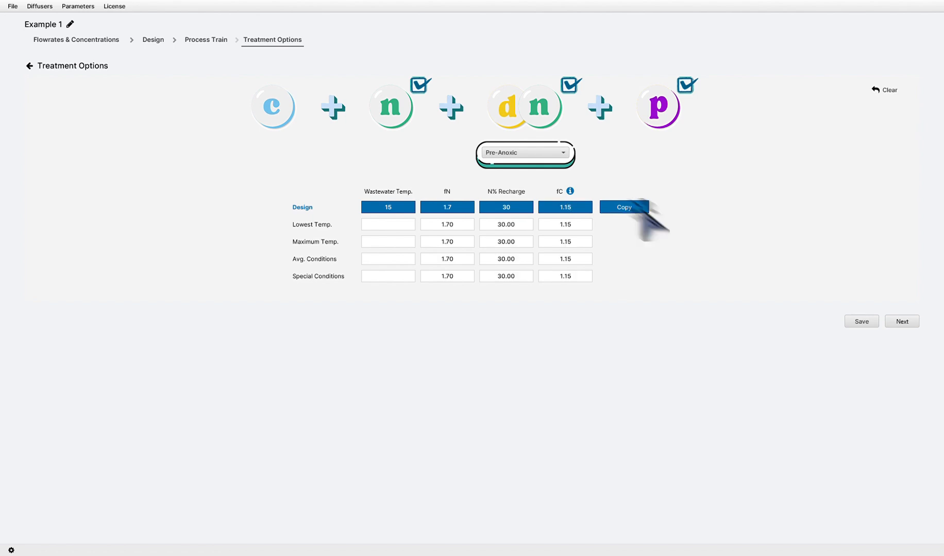
Set wastewater temperatures of 12 for lowest, 25 for maximum, 20 for average and 18 for special conditions, and save the treatment options.
{"action": "type", "text": "12"}
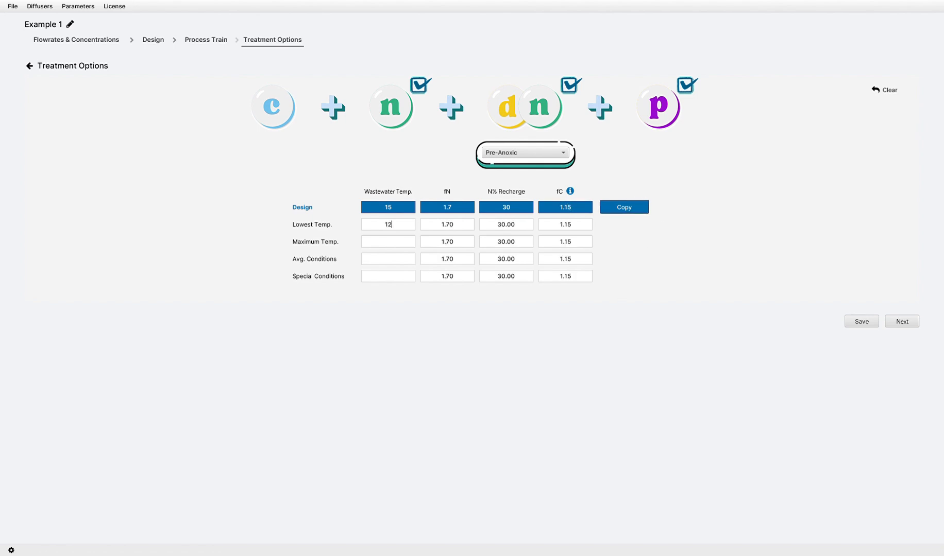
{"action": "type", "text": "25"}
{"action": "type", "text": "20"}
{"action": "type", "text": "18"}
{"action": "left_click", "coordinate": [862, 322]}
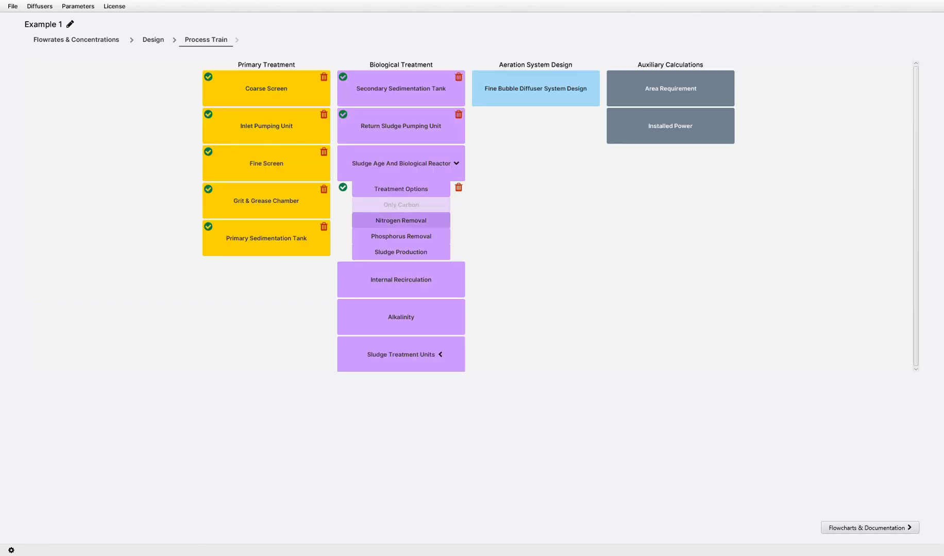
Open Nitrogen Removal, choose 10 mg NH4(2 hour) as effluent nitrification monitoring and set VD/VAT to 0.5.
{"action": "left_click", "coordinate": [402, 220]}
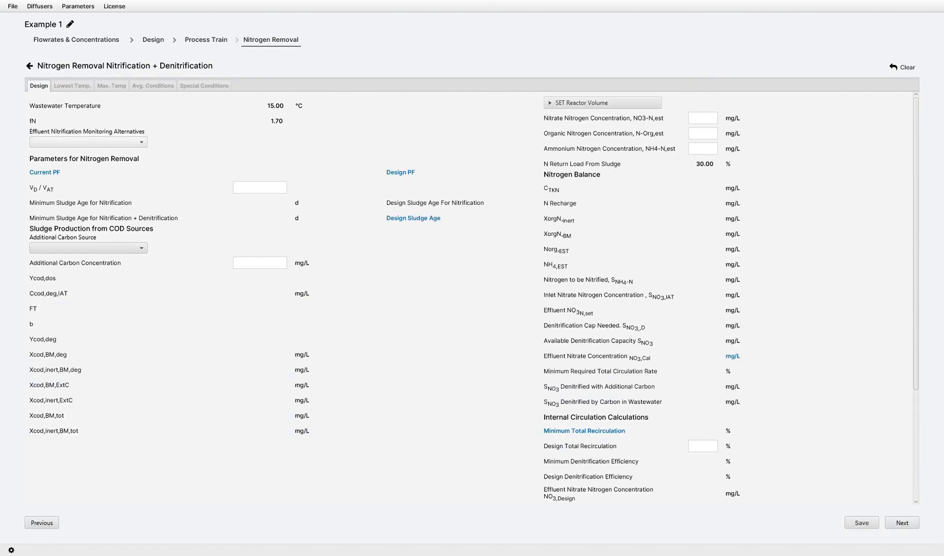
{"action": "left_click", "coordinate": [88, 142]}
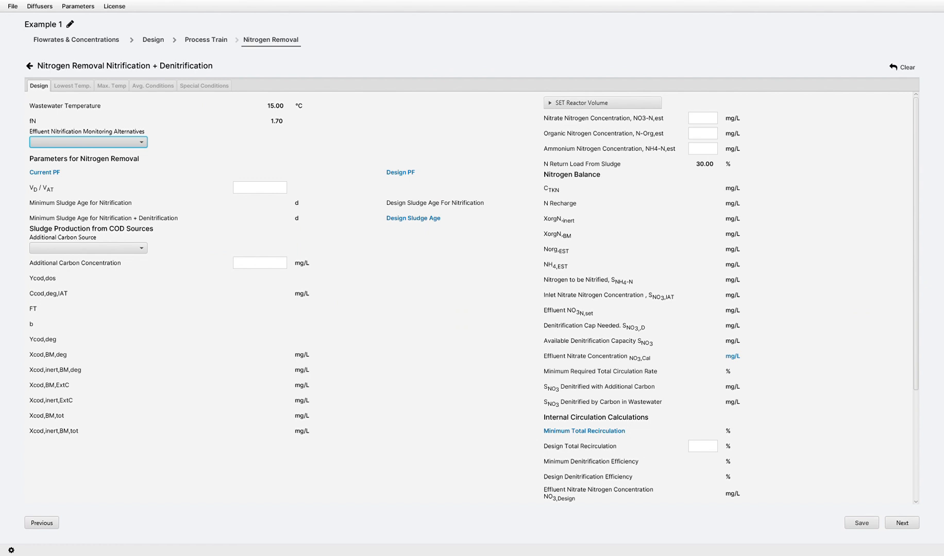
{"action": "left_click", "coordinate": [77, 155]}
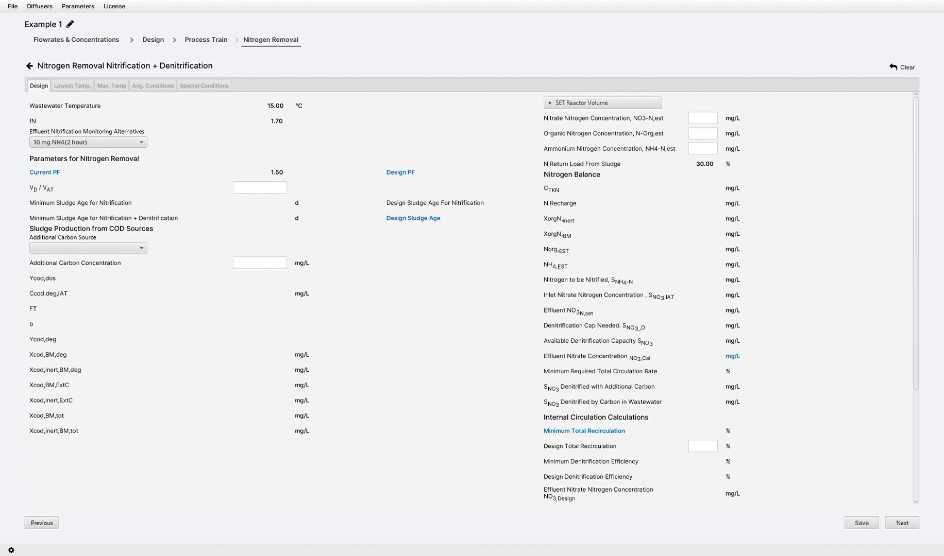
{"action": "type", "text": "0.5"}
Try additional carbon sources such as Methanol and Acetic Acid, and set the source to None.
{"action": "left_click", "coordinate": [88, 249]}
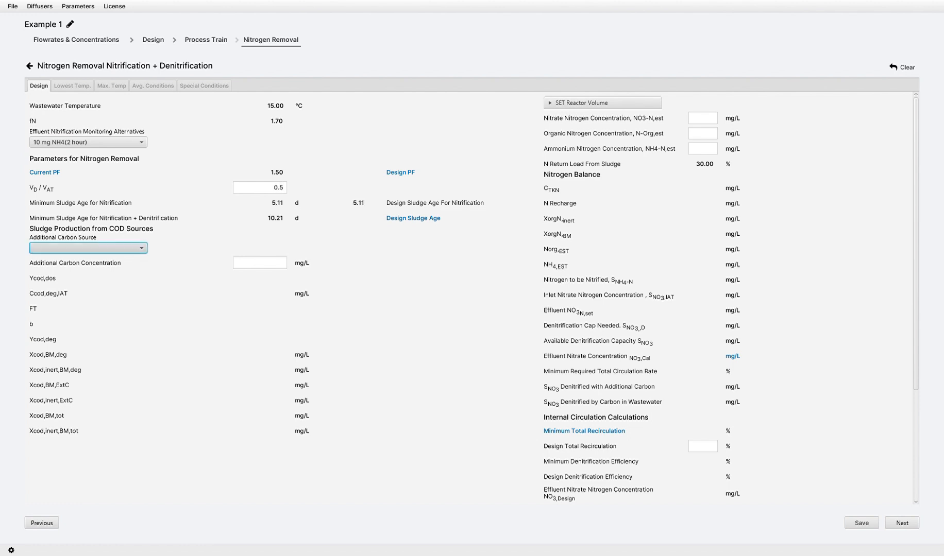
{"action": "left_click", "coordinate": [88, 260]}
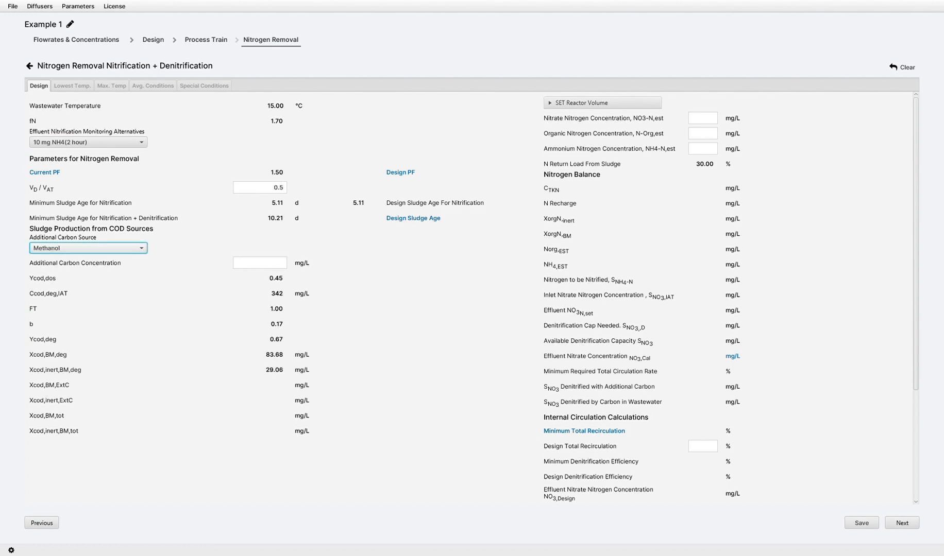
{"action": "left_click", "coordinate": [89, 249]}
{"action": "left_click", "coordinate": [88, 272]}
{"action": "left_click", "coordinate": [89, 248]}
{"action": "left_click", "coordinate": [88, 284]}
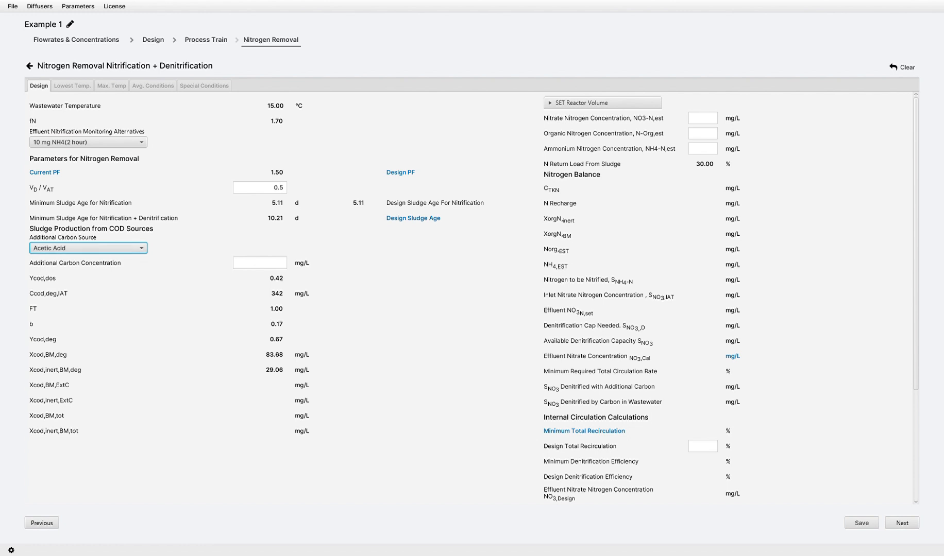
{"action": "left_click", "coordinate": [88, 249]}
{"action": "left_click", "coordinate": [89, 296]}
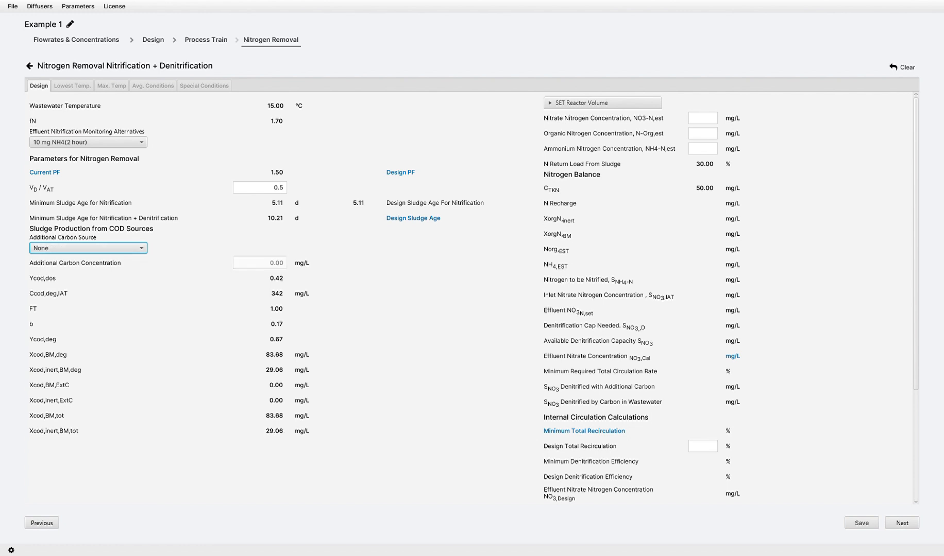
Enter estimated effluent concentrations of 8 mg/L nitrate nitrogen, 2 mg/L organic nitrogen and 0 mg/L ammonium nitrogen.
{"action": "left_click", "coordinate": [703, 119]}
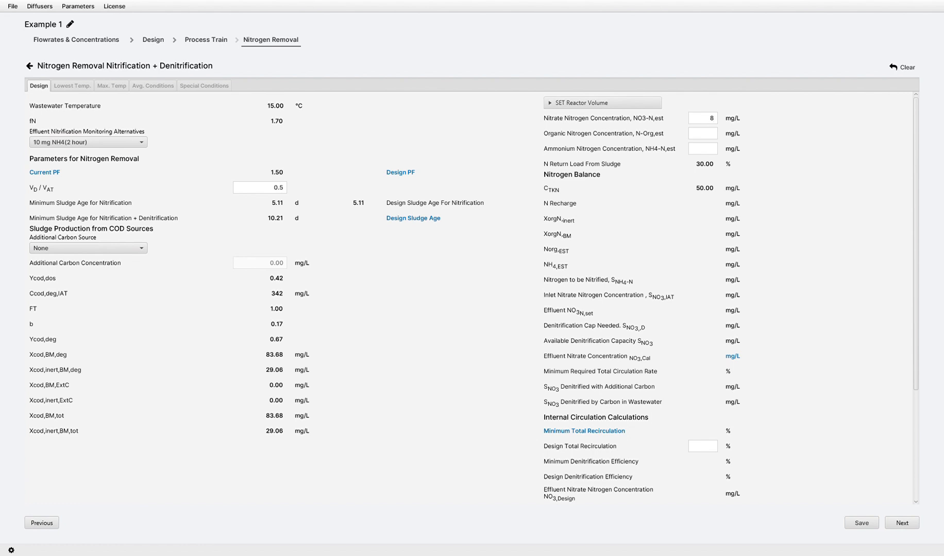
{"action": "key", "text": "Tab"}
{"action": "type", "text": "2"}
{"action": "type", "text": "0"}
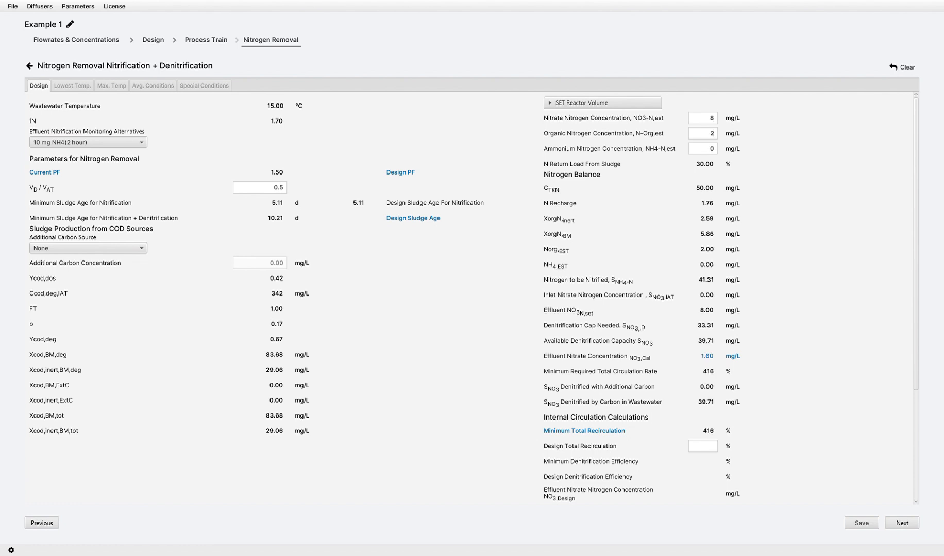
{"action": "type", "text": "450"}
Set the design total recirculation to 450 % with 4 internal circulation pumps, and save the nitrogen removal design.
{"action": "scroll", "coordinate": [471, 298], "scroll_direction": "down", "scroll_amount": 3}
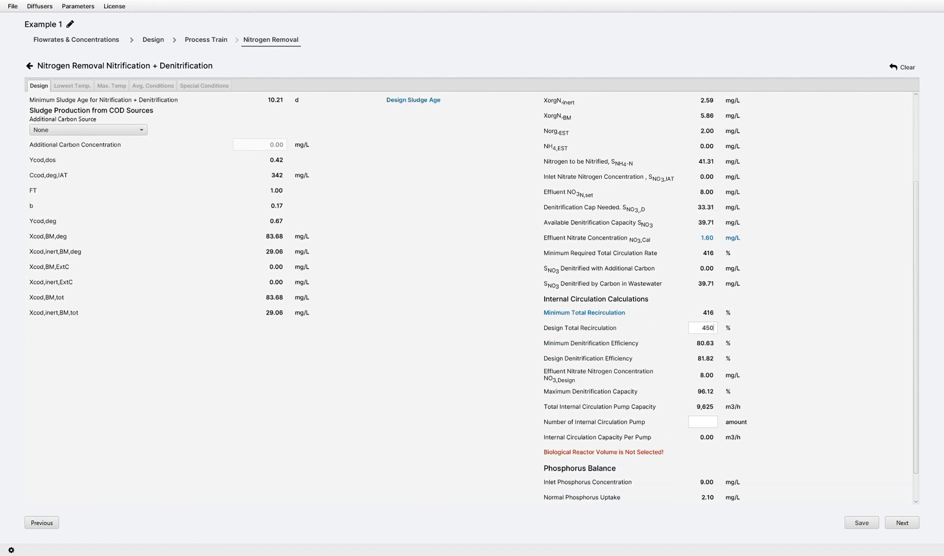
{"action": "type", "text": "4"}
{"action": "left_click", "coordinate": [861, 523]}
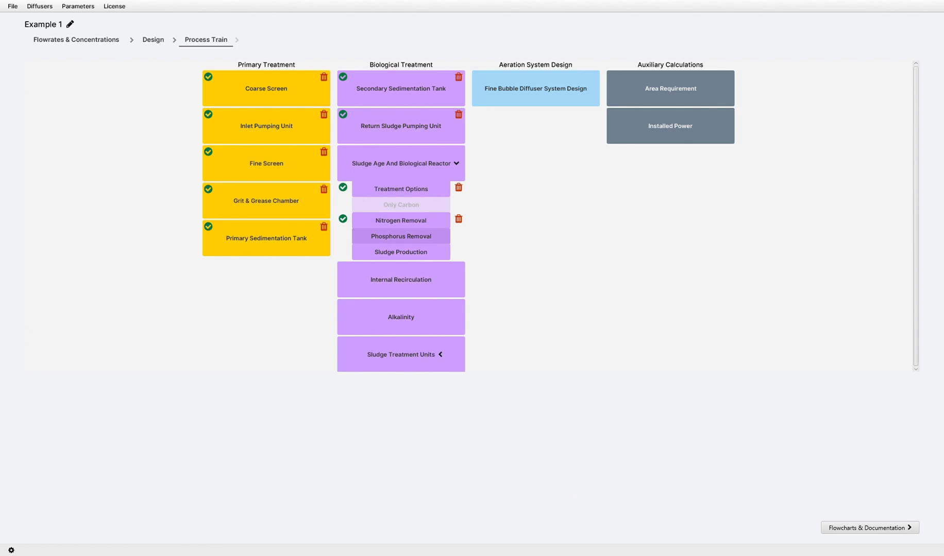
Open Phosphorus Removal, try the design without an anaerobic tank, and set the anaerobic tank option to YES.
{"action": "left_click", "coordinate": [401, 236]}
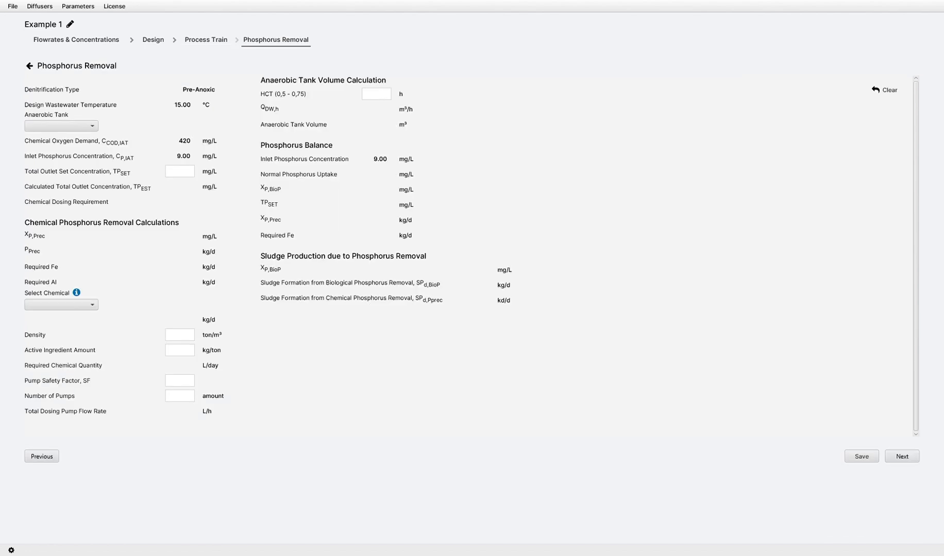
{"action": "left_click", "coordinate": [61, 126]}
{"action": "left_click", "coordinate": [62, 138]}
{"action": "left_click", "coordinate": [62, 127]}
{"action": "left_click", "coordinate": [61, 149]}
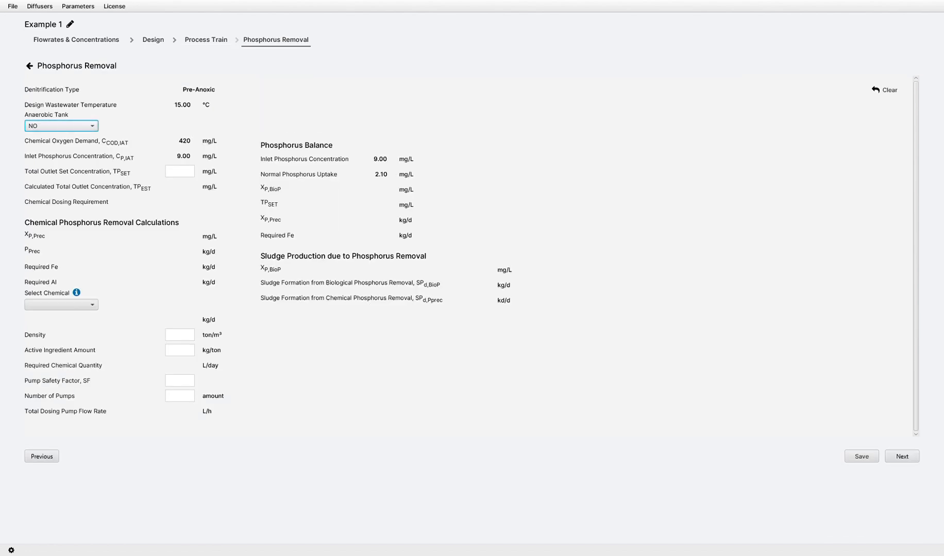
{"action": "left_click", "coordinate": [61, 126]}
{"action": "left_click", "coordinate": [61, 138]}
Set the total outlet phosphorus set concentration to 1 mg/L and select Fe(3) as the dosing chemical.
{"action": "left_click", "coordinate": [180, 172]}
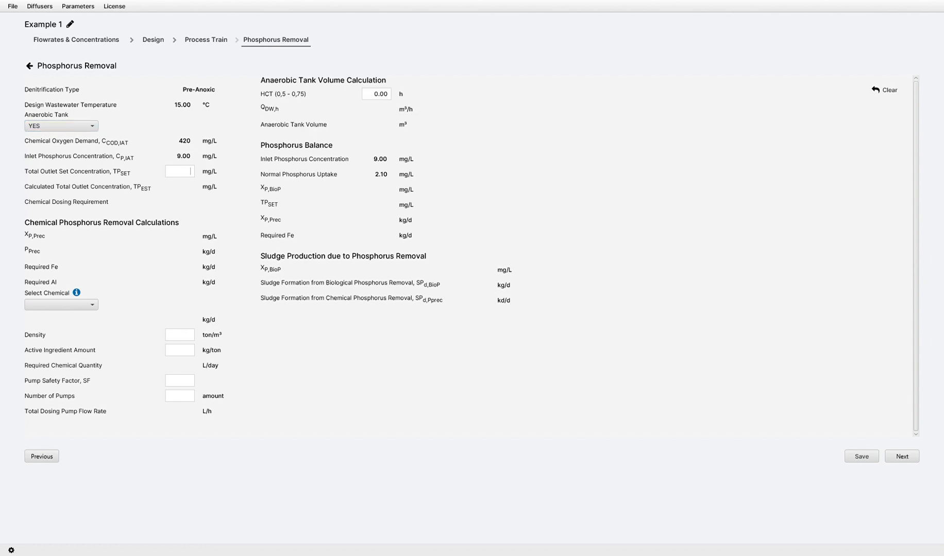
{"action": "type", "text": "1"}
{"action": "left_click", "coordinate": [61, 305]}
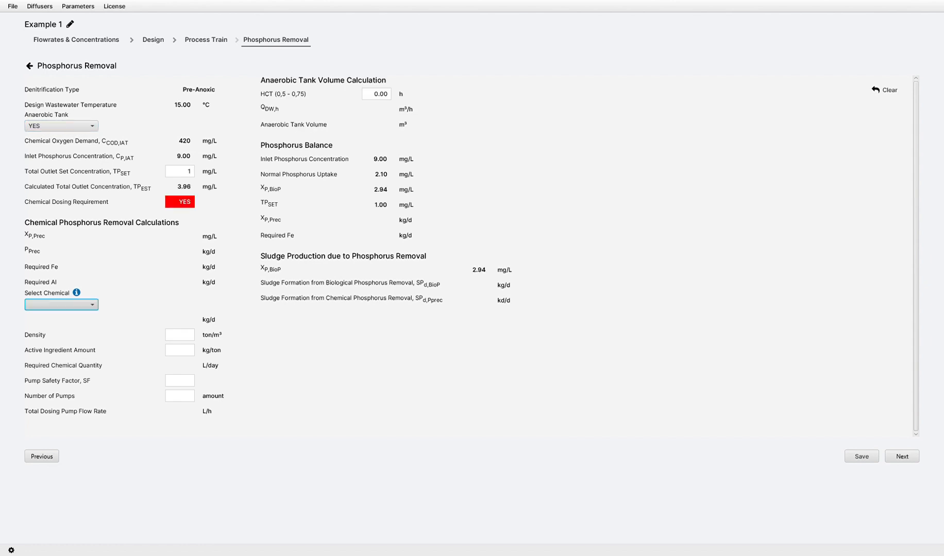
{"action": "left_click", "coordinate": [61, 317]}
Try other dosing chemical options, including No Chemical, and set the chemical back to Fe(3).
{"action": "left_click", "coordinate": [61, 305]}
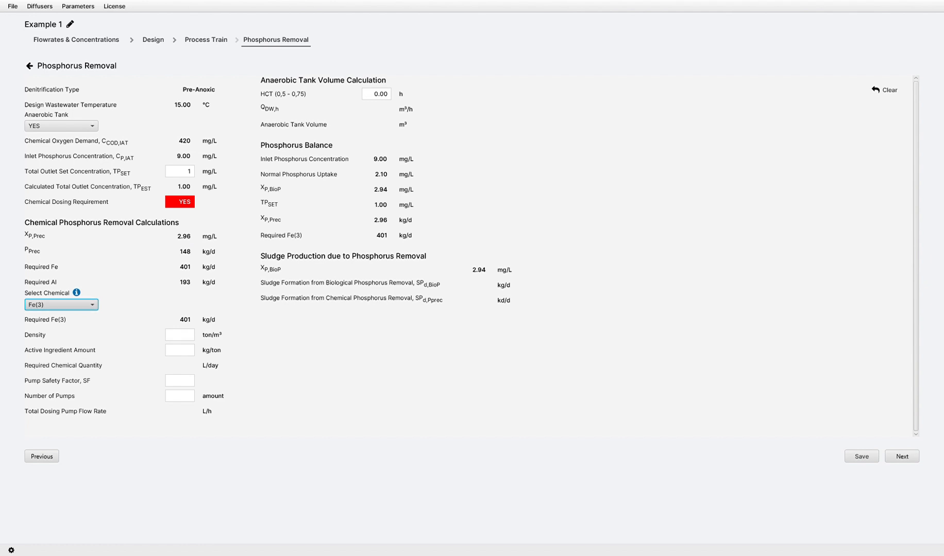
{"action": "left_click", "coordinate": [61, 329]}
{"action": "left_click", "coordinate": [61, 305]}
{"action": "left_click", "coordinate": [61, 317]}
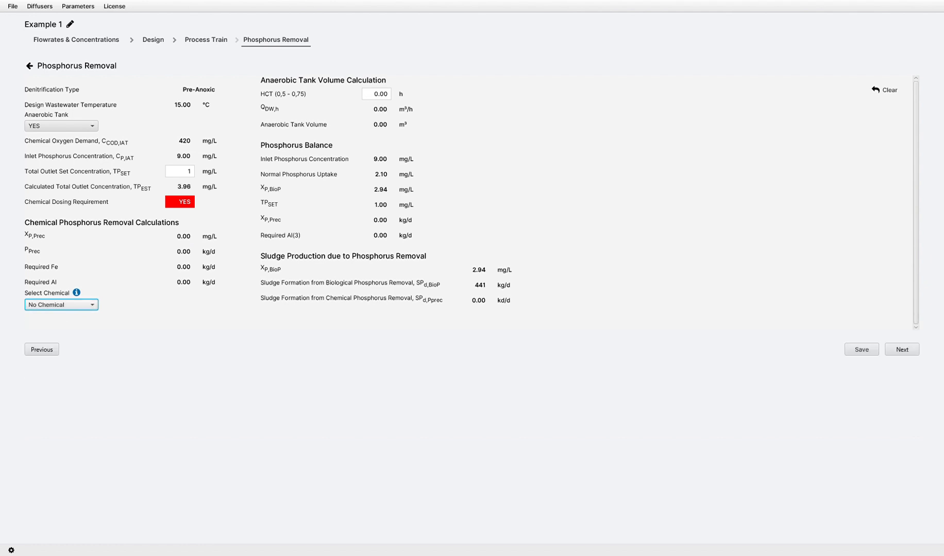
{"action": "left_click", "coordinate": [61, 305]}
{"action": "left_click", "coordinate": [61, 328]}
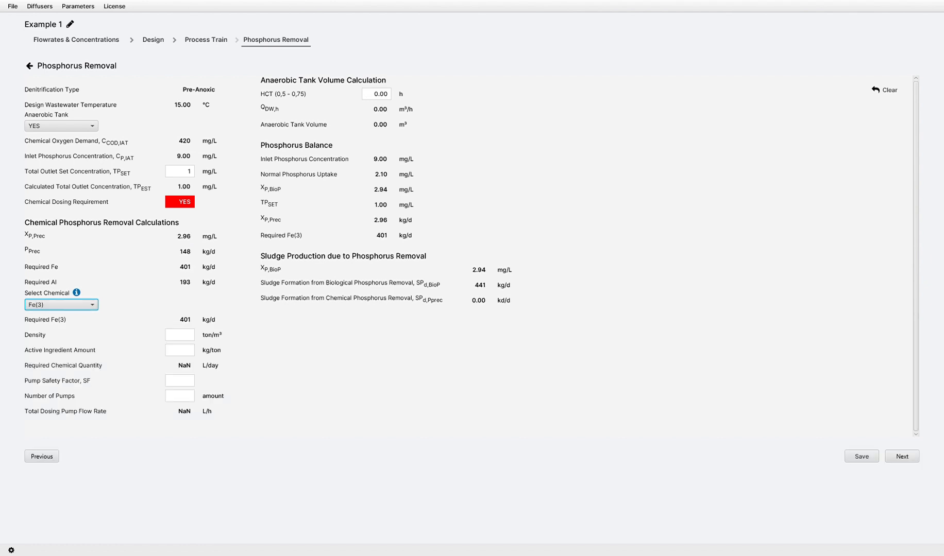
Enter a chemical density of 1.41 ton/m³, 135 kg/ton active ingredient, a pump safety factor of 2 and 2 dosing pumps.
{"action": "left_click", "coordinate": [180, 335]}
{"action": "type", "text": "1.41"}
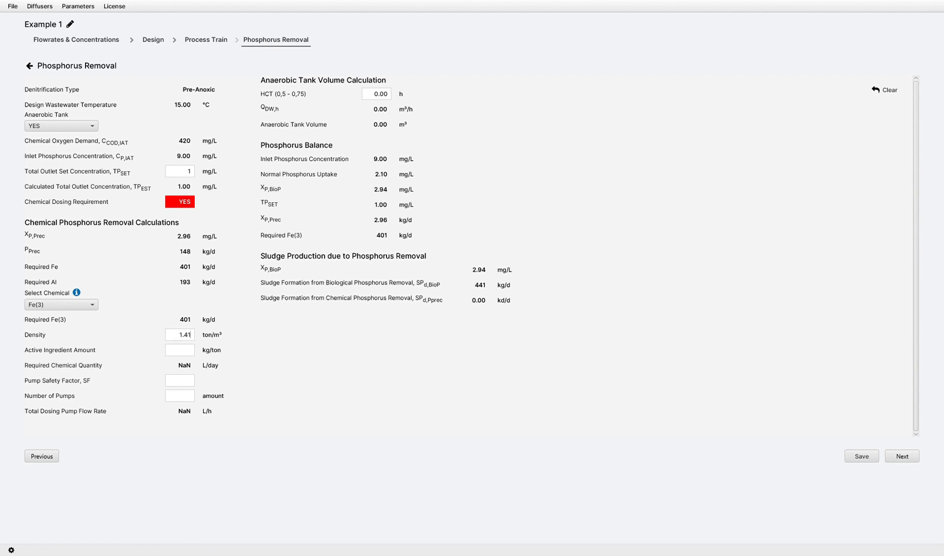
{"action": "key", "text": "Tab"}
{"action": "type", "text": "135"}
{"action": "key", "text": "Tab"}
{"action": "type", "text": "2"}
{"action": "key", "text": "Tab"}
{"action": "type", "text": "2"}
Set the anaerobic tank HCT to 0.75 h and save the phosphorus removal design.
{"action": "key", "text": "Tab"}
{"action": "type", "text": "0.75"}
{"action": "left_click", "coordinate": [862, 456]}
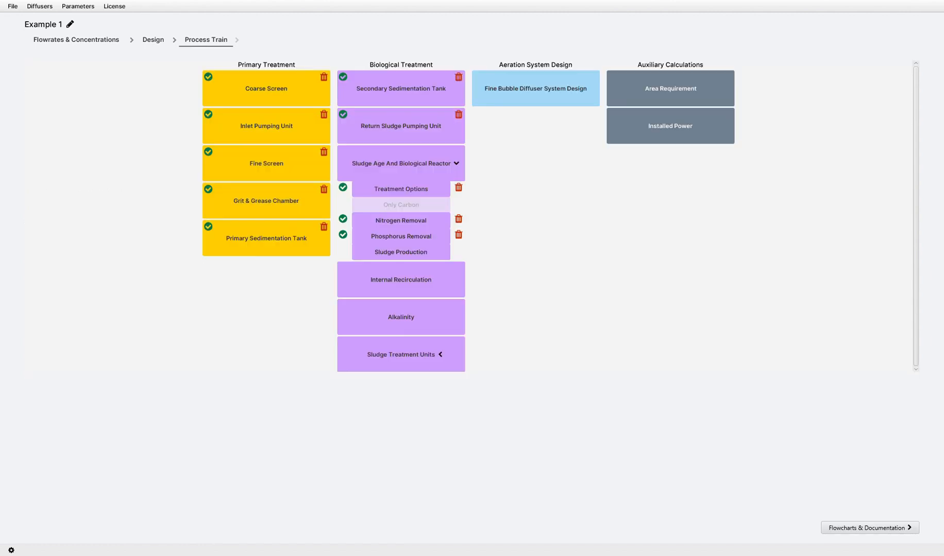
Open Sludge Production, set the design biological reactor volume to 40000 m³, and save it.
{"action": "left_click", "coordinate": [401, 252]}
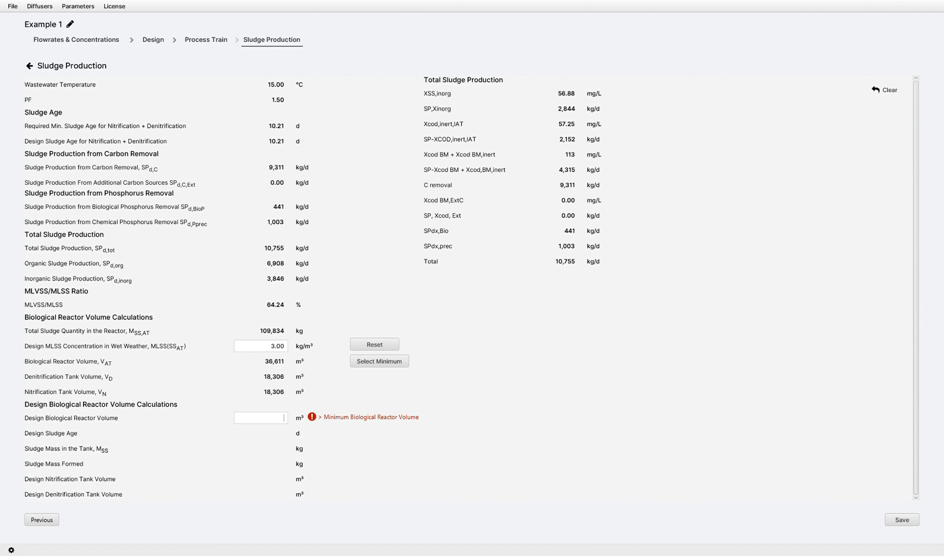
{"action": "type", "text": "40000"}
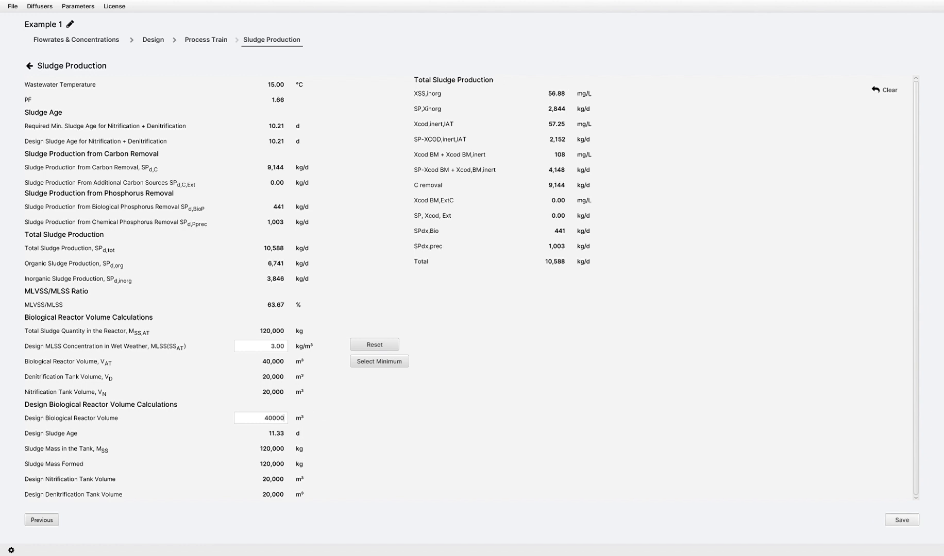
{"action": "left_click", "coordinate": [902, 520]}
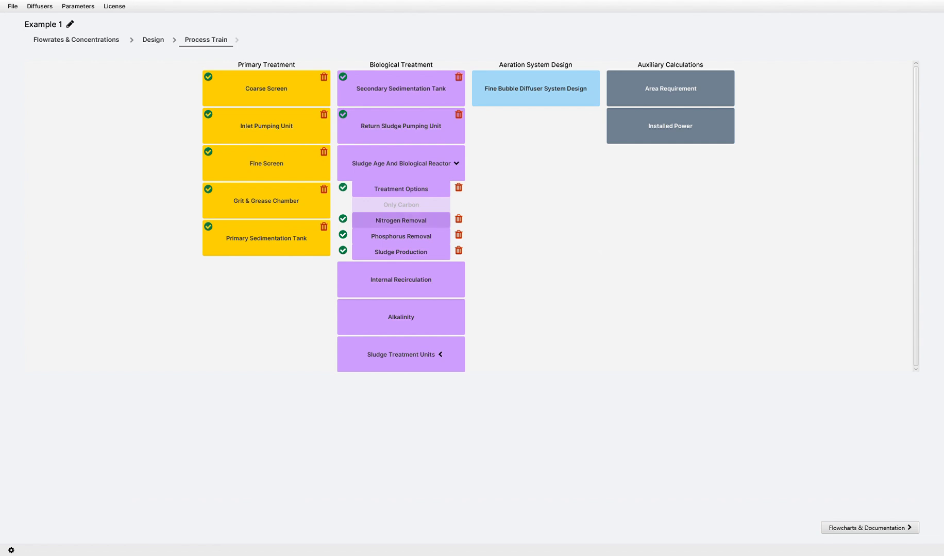
Reopen Nitrogen Removal and set the lowest temperature case to VD/VAT 0.45, lowest MLSS 3 kg/m³ and nitrate nitrogen 8 mg/L.
{"action": "left_click", "coordinate": [401, 221]}
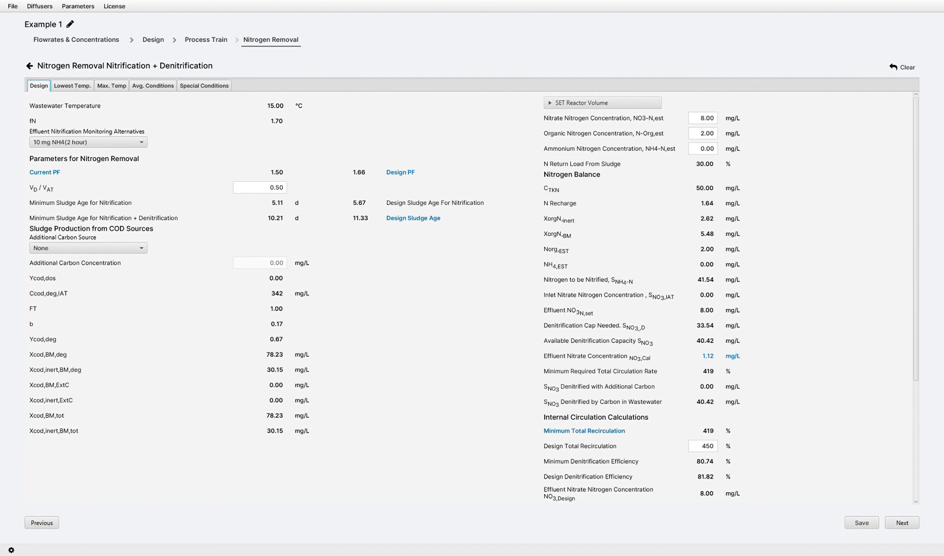
{"action": "mouse_move", "coordinate": [915, 240]}
{"action": "left_mouse_down"}
{"action": "mouse_move", "coordinate": [915, 357]}
{"action": "mouse_move", "coordinate": [916, 239]}
{"action": "left_mouse_up"}
{"action": "left_click", "coordinate": [72, 86]}
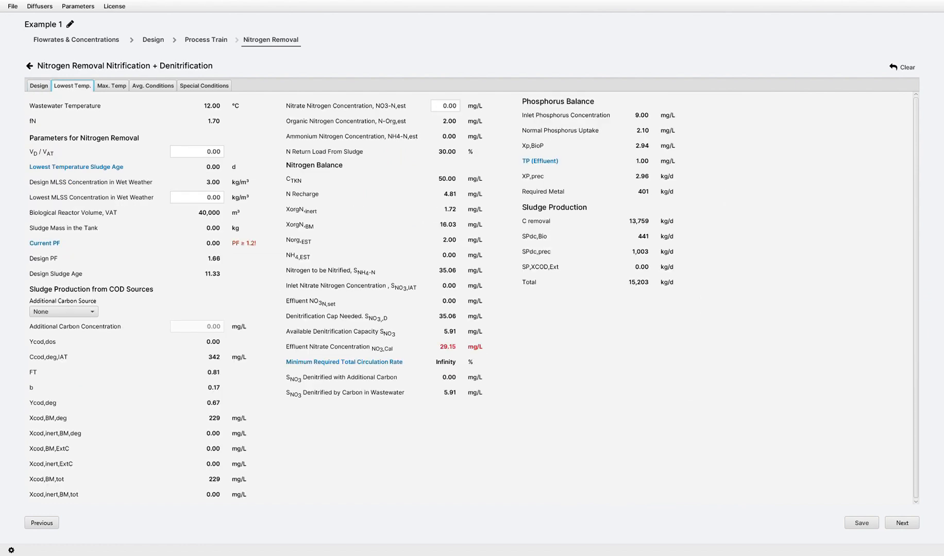
{"action": "key", "text": "Tab"}
{"action": "type", "text": "0.45"}
{"action": "key", "text": "Tab"}
{"action": "type", "text": "3"}
{"action": "key", "text": "Tab"}
{"action": "key", "text": "Tab"}
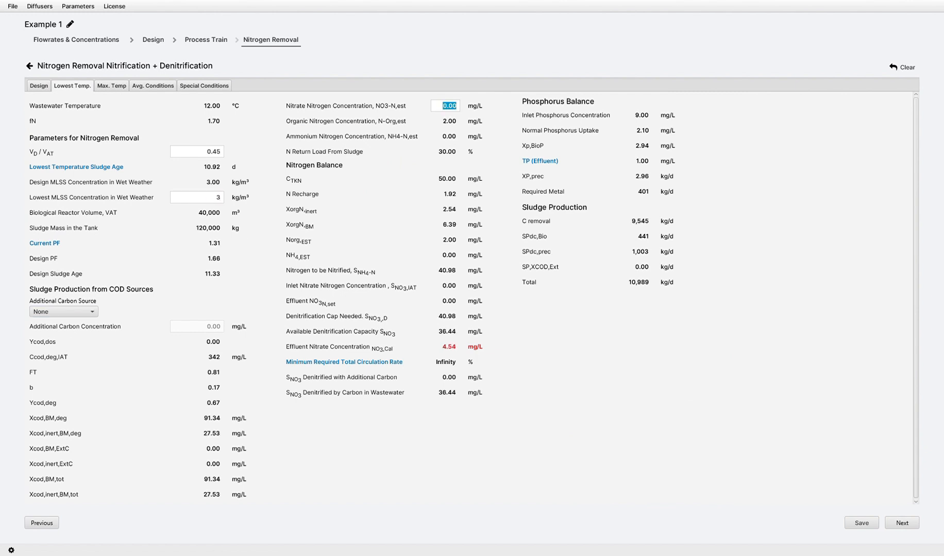
{"action": "type", "text": "8"}
Set the maximum temperature case to VD/VAT 0.5, lowest MLSS 3 kg/m³ and estimated nitrate nitrogen 8 mg/L.
{"action": "left_click", "coordinate": [111, 85]}
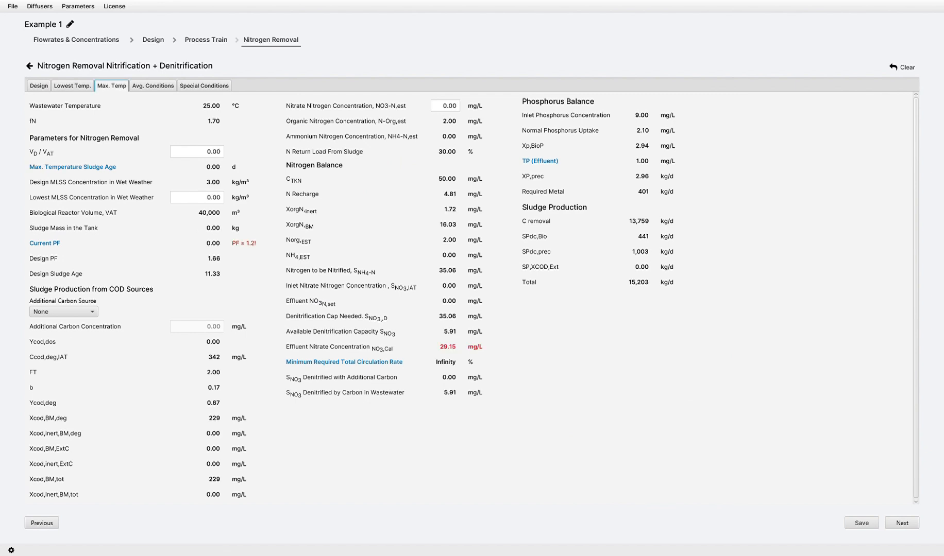
{"action": "key", "text": "Tab"}
{"action": "type", "text": "0.5"}
{"action": "key", "text": "Tab"}
{"action": "type", "text": "3"}
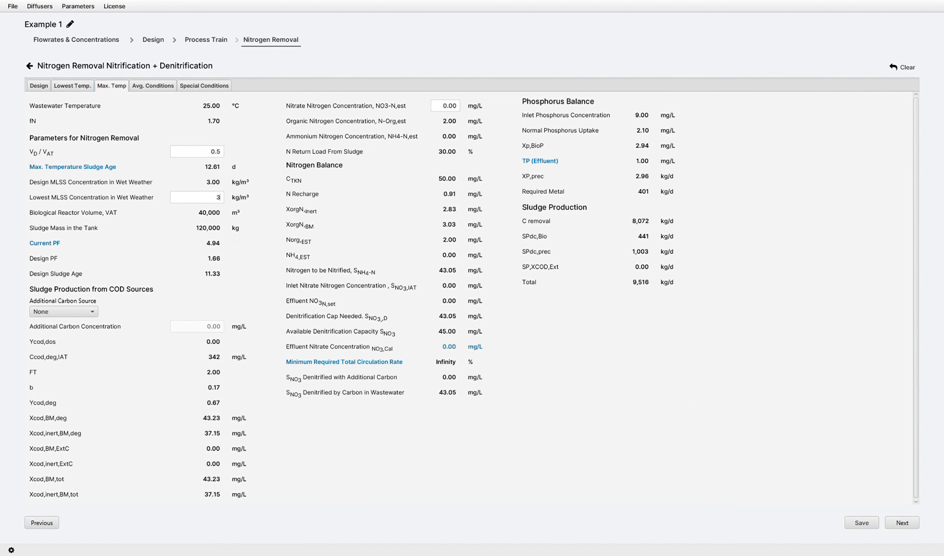
{"action": "key", "text": "Tab"}
{"action": "key", "text": "Tab"}
{"action": "type", "text": "8"}
Set the average conditions case to VD/VAT 0.5, lowest MLSS 3 kg/m³ and estimated nitrate nitrogen 8 mg/L.
{"action": "left_click", "coordinate": [153, 86]}
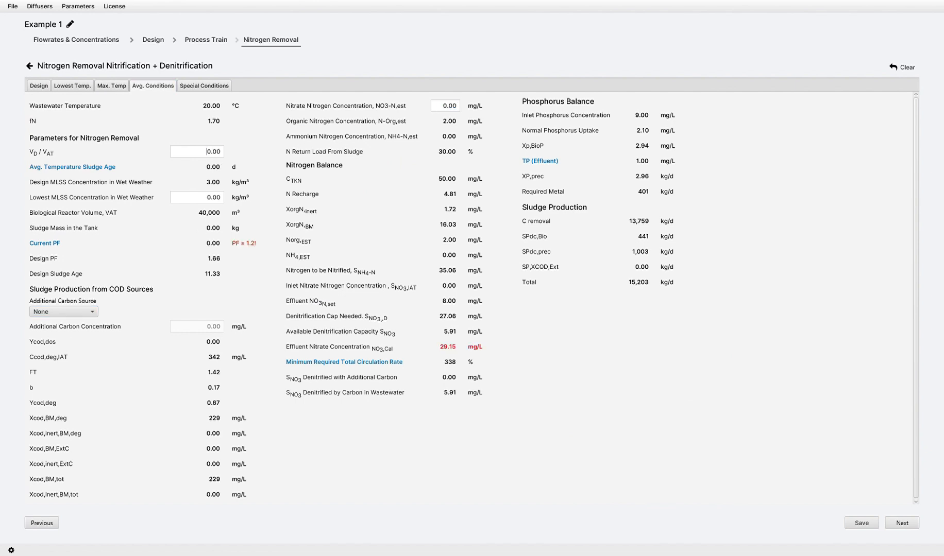
{"action": "key", "text": "Tab"}
{"action": "type", "text": "0.5"}
{"action": "key", "text": "Tab"}
{"action": "type", "text": "3"}
{"action": "key", "text": "Tab"}
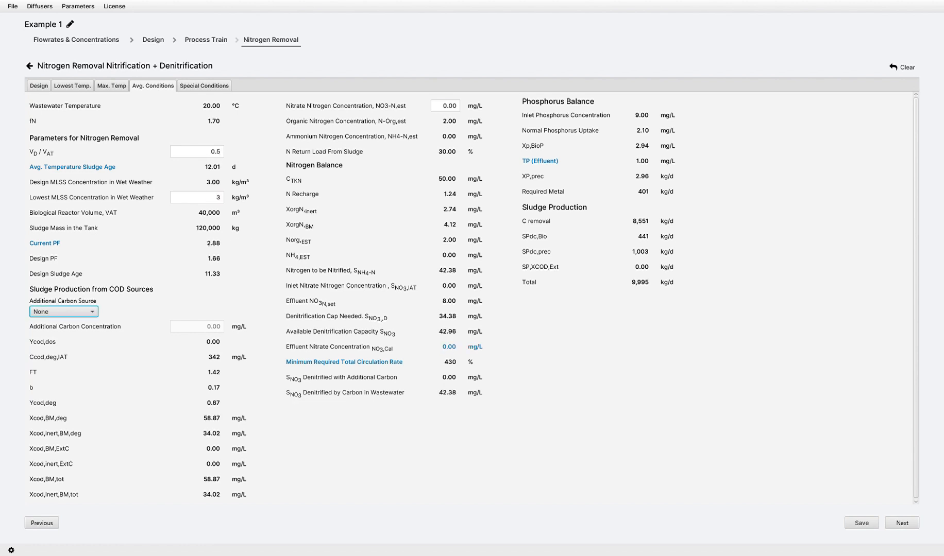
{"action": "key", "text": "Tab"}
{"action": "type", "text": "8"}
Set the special conditions case to VD/VAT 0.5, lowest MLSS 3 kg/m³ and nitrate nitrogen 8 mg/L, and save the nitrogen removal design.
{"action": "left_click", "coordinate": [204, 85]}
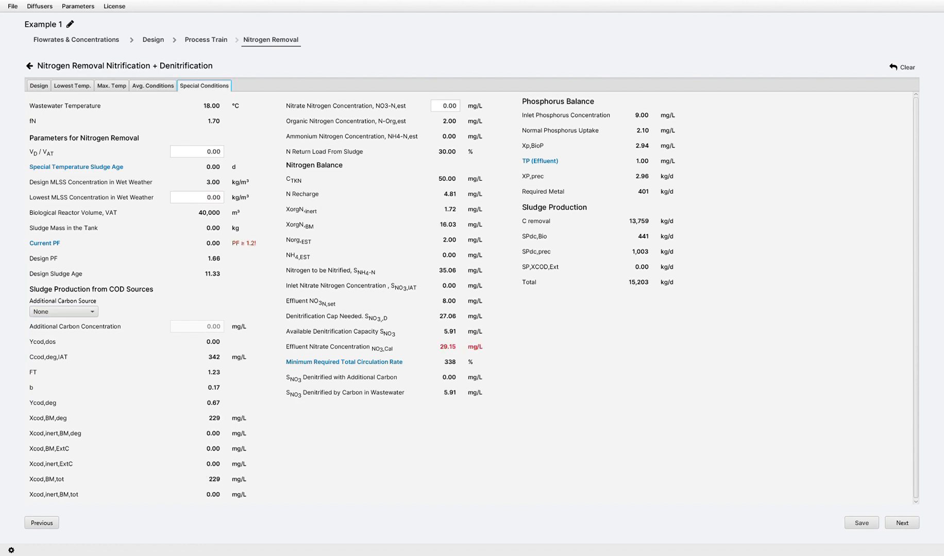
{"action": "key", "text": "Tab"}
{"action": "type", "text": "0.5"}
{"action": "key", "text": "Tab"}
{"action": "key", "text": "Tab"}
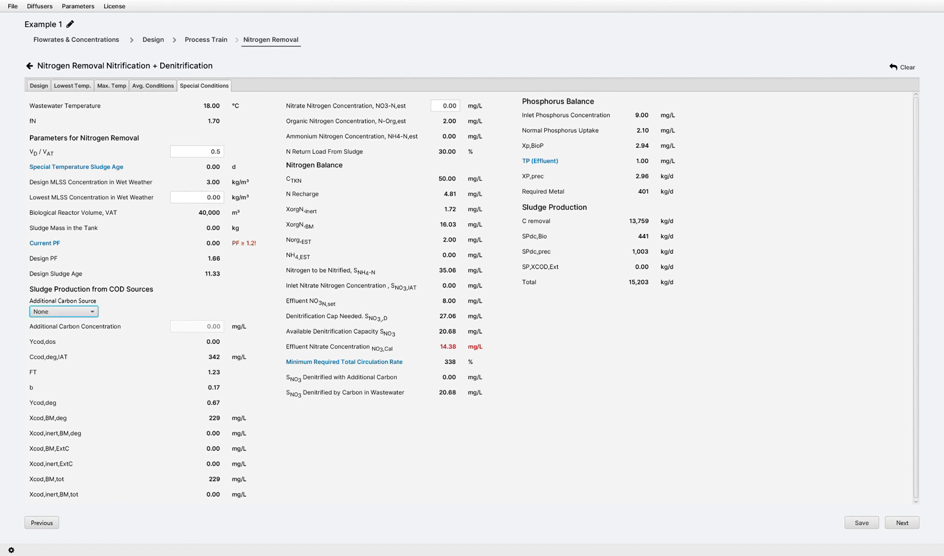
{"action": "key", "text": "shift+Tab"}
{"action": "type", "text": "3"}
{"action": "key", "text": "Tab"}
{"action": "key", "text": "Tab"}
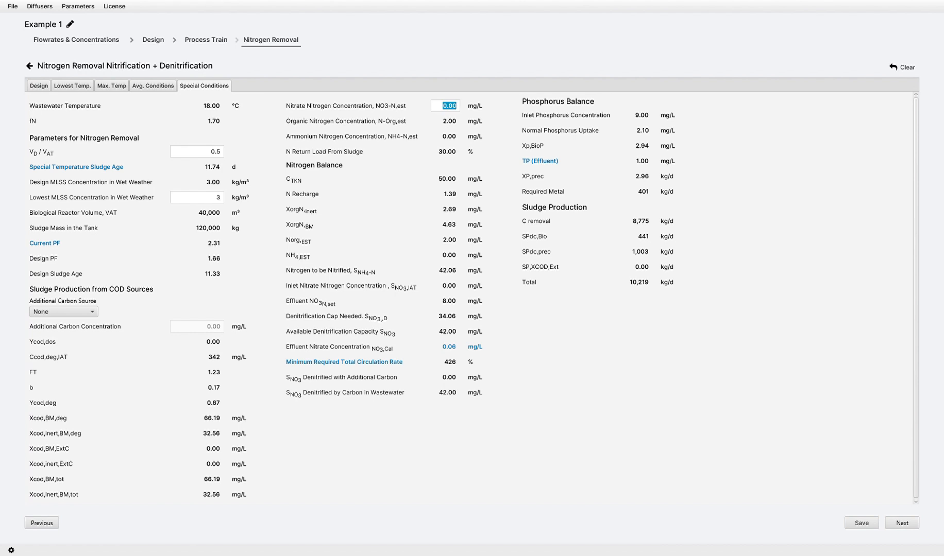
{"action": "type", "text": "8"}
{"action": "left_click", "coordinate": [861, 524]}
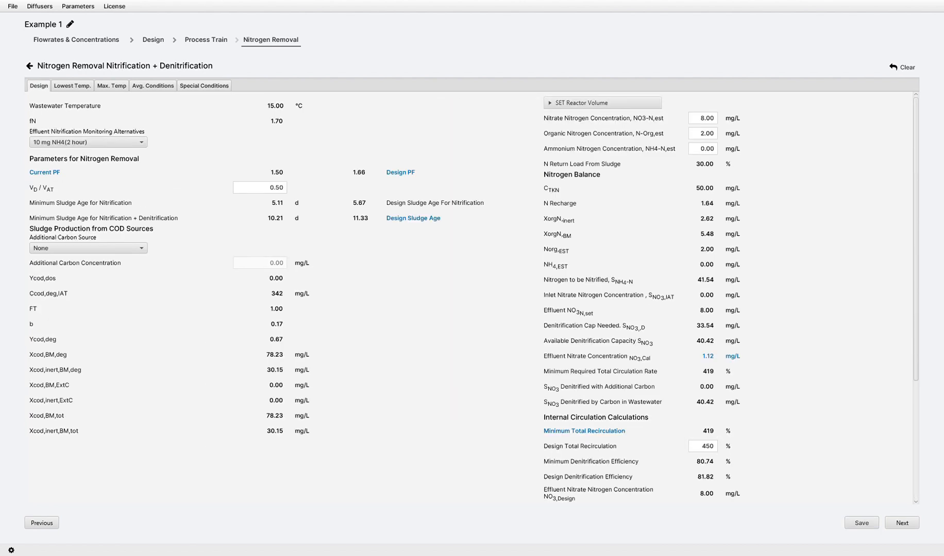
Review the saved nitrogen removal temperature cases and the phosphorus removal design, and save the sludge production design again.
{"action": "left_click", "coordinate": [72, 86]}
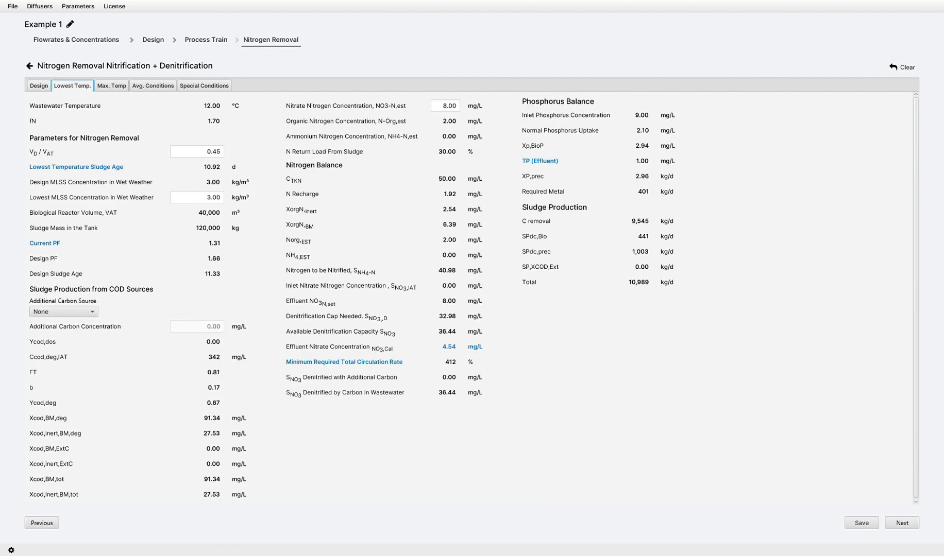
{"action": "left_click", "coordinate": [112, 86]}
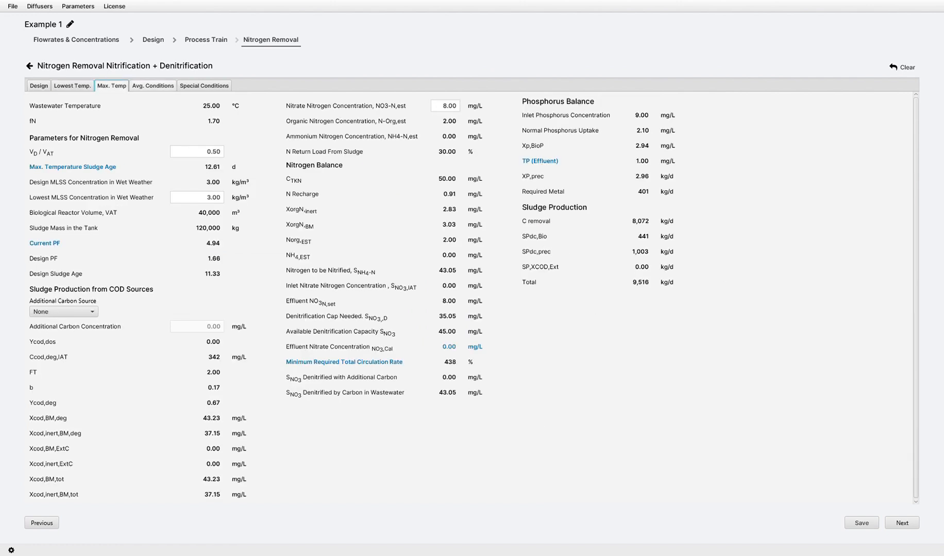
{"action": "left_click", "coordinate": [153, 86]}
{"action": "left_click", "coordinate": [204, 86]}
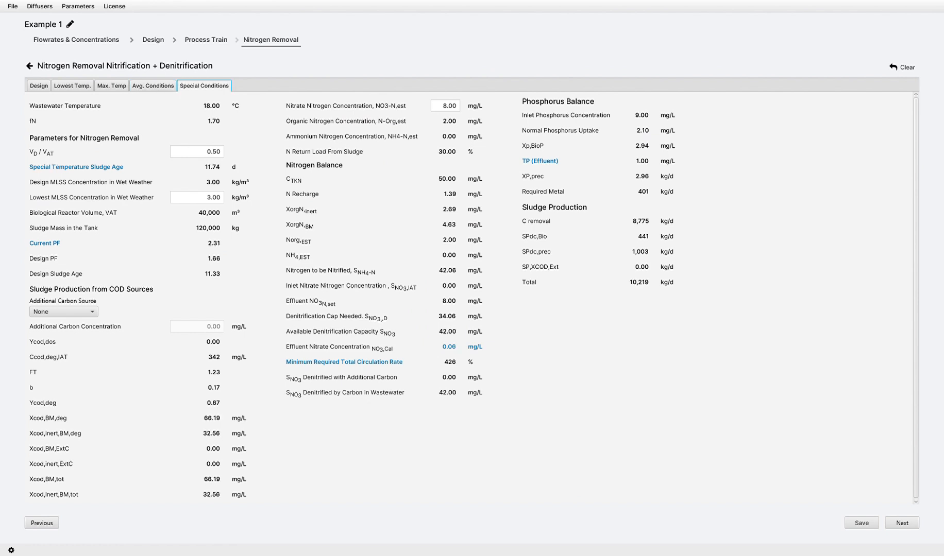
{"action": "left_click", "coordinate": [902, 523]}
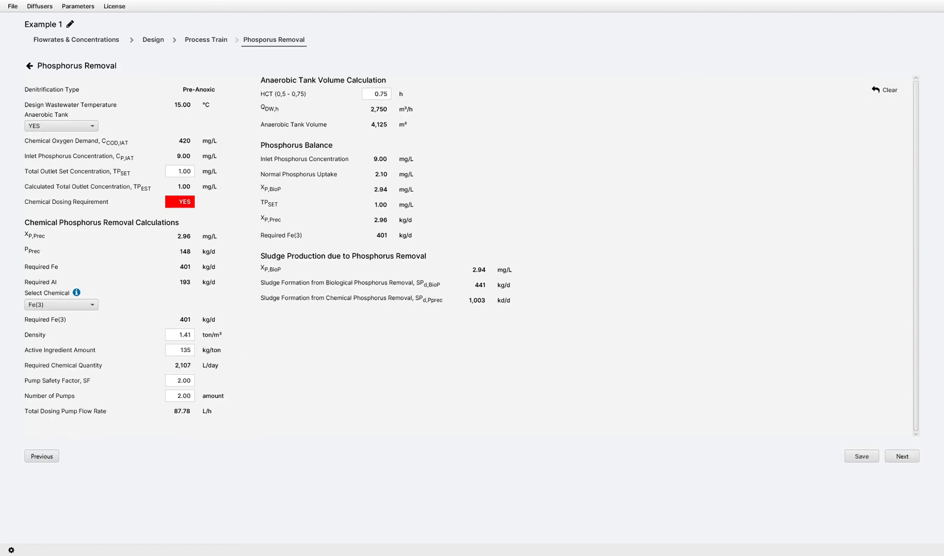
{"action": "left_click", "coordinate": [902, 457]}
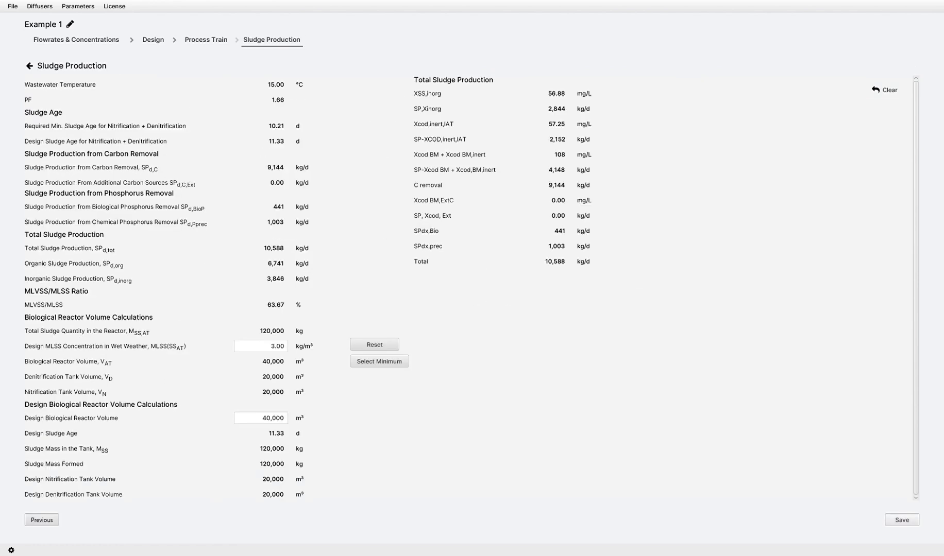
{"action": "left_click", "coordinate": [902, 520]}
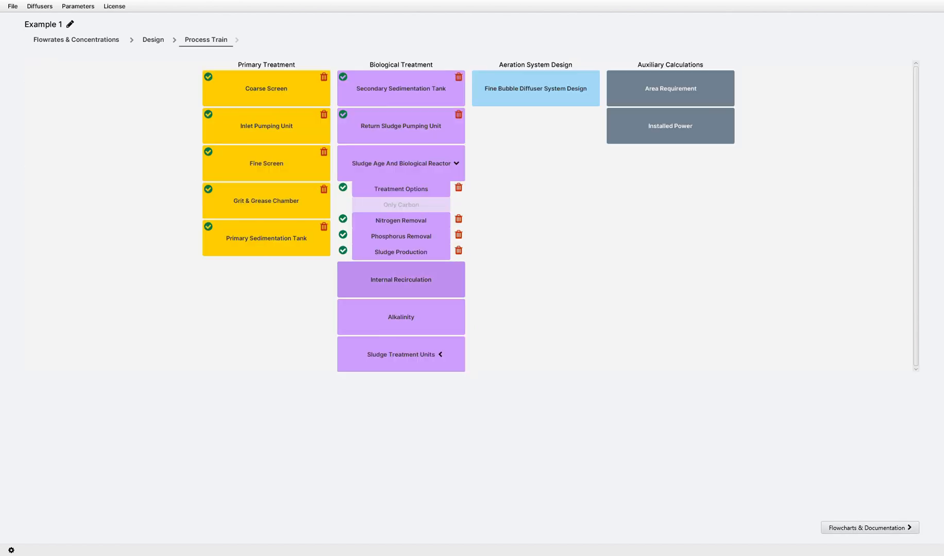
Open Internal Recirculation and set the design total recirculation to 450 % with 4 internal circulation pumps.
{"action": "left_click", "coordinate": [402, 279]}
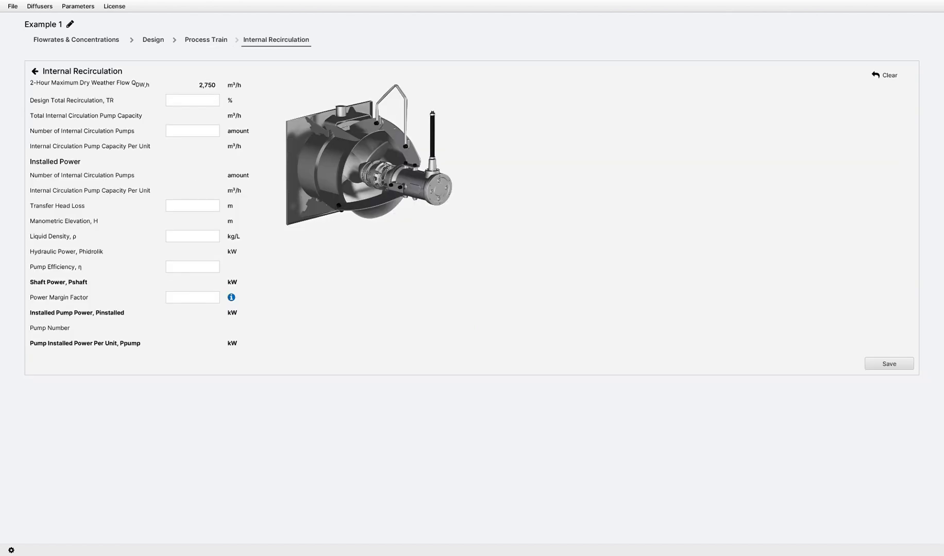
{"action": "type", "text": "450"}
{"action": "key", "text": "Tab"}
{"action": "type", "text": "4"}
Enter a transfer head loss of 0.75 m, liquid density 1 kg/L, pump efficiency 0.75 and power margin factor 1.15, and save.
{"action": "key", "text": "Tab"}
{"action": "type", "text": "0.7"}
{"action": "type", "text": "5"}
{"action": "type", "text": "1"}
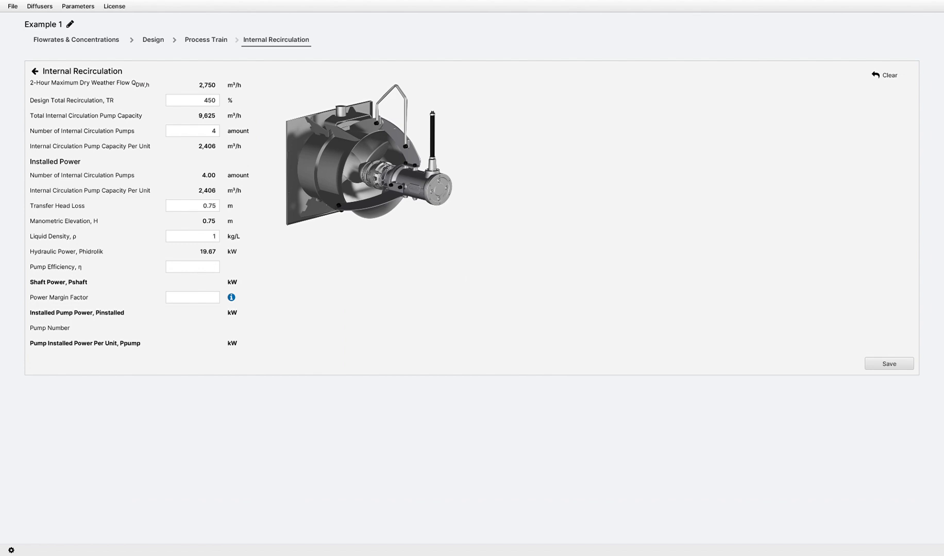
{"action": "key", "text": "Tab"}
{"action": "type", "text": "0.75"}
{"action": "key", "text": "Tab"}
{"action": "type", "text": "1.15"}
{"action": "left_click", "coordinate": [889, 364]}
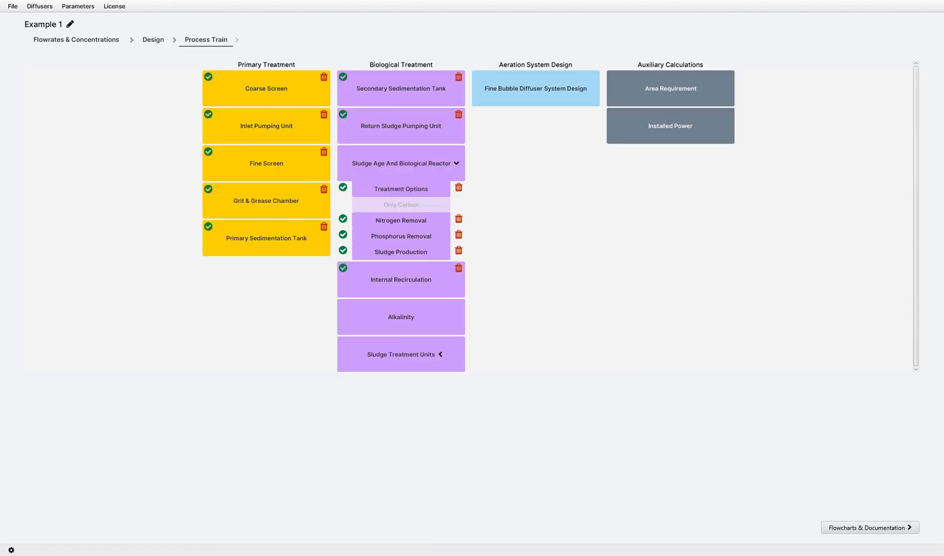
Open the Alkalinity calculation for all temperature cases and save it.
{"action": "left_click", "coordinate": [401, 317]}
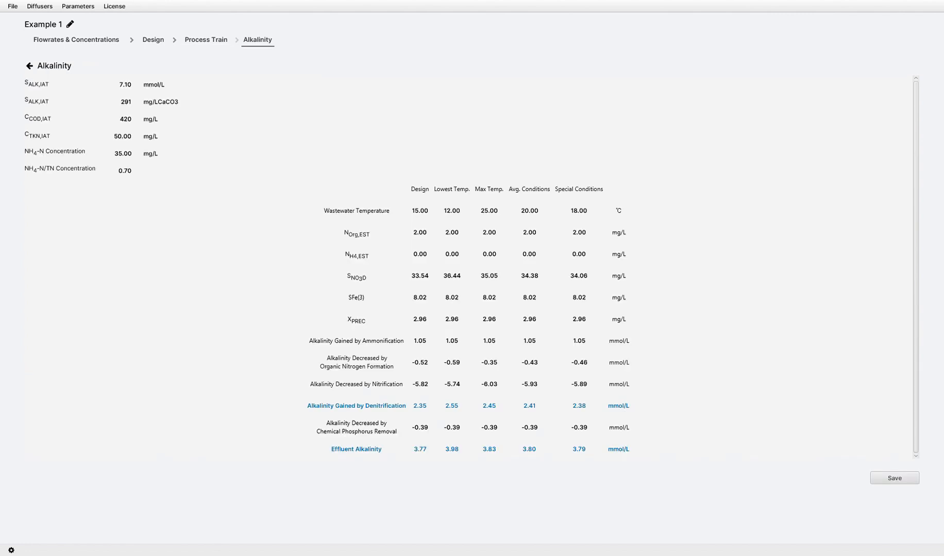
{"action": "left_click", "coordinate": [895, 478]}
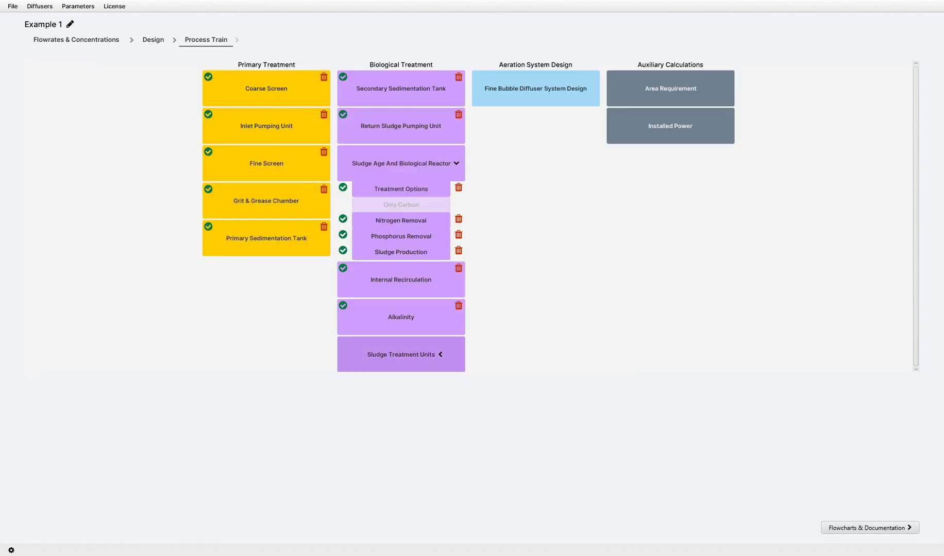
Open Sludge Thickening under the sludge treatment units, try the primary thickening unit options, and set it to YES.
{"action": "left_click", "coordinate": [401, 354]}
{"action": "left_click", "coordinate": [401, 380]}
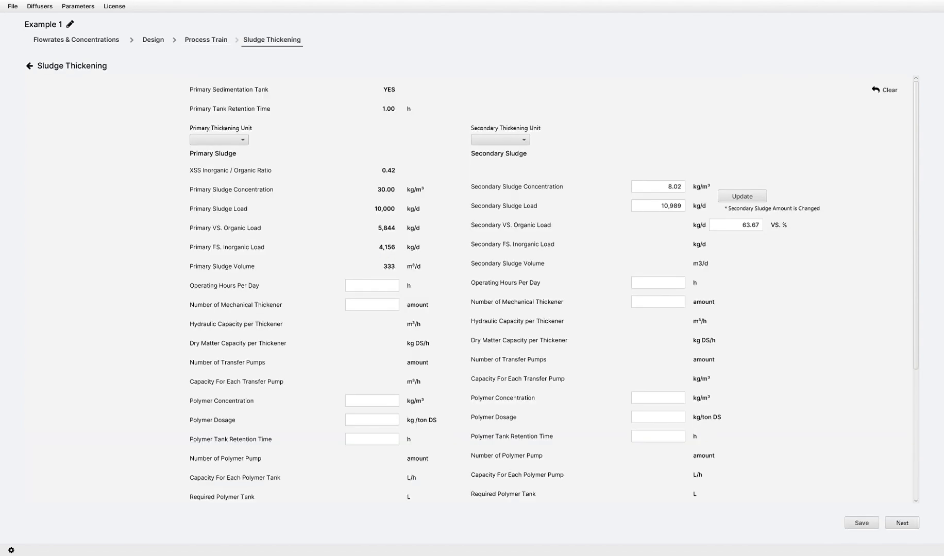
{"action": "left_click", "coordinate": [219, 139]}
{"action": "left_click", "coordinate": [217, 152]}
{"action": "left_click", "coordinate": [219, 139]}
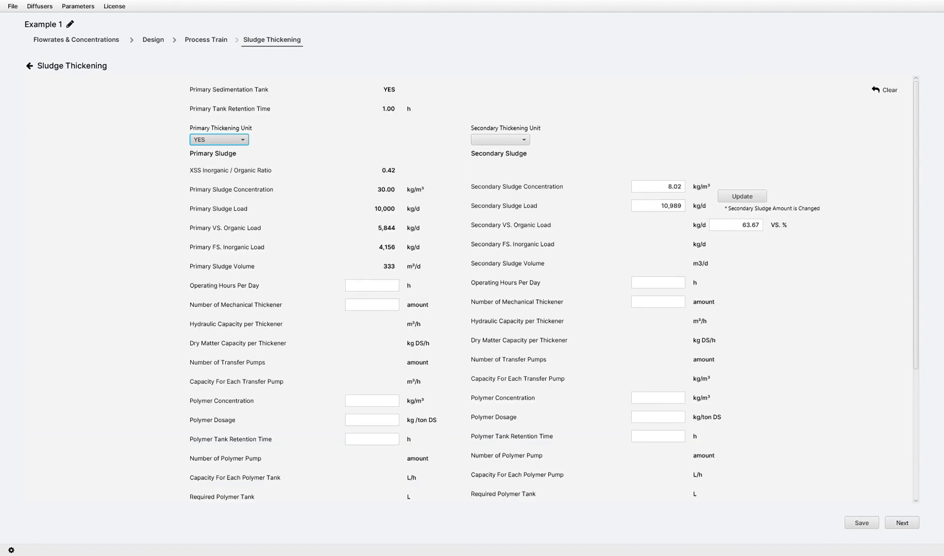
{"action": "left_click", "coordinate": [217, 164]}
{"action": "left_click", "coordinate": [219, 140]}
{"action": "left_click", "coordinate": [217, 152]}
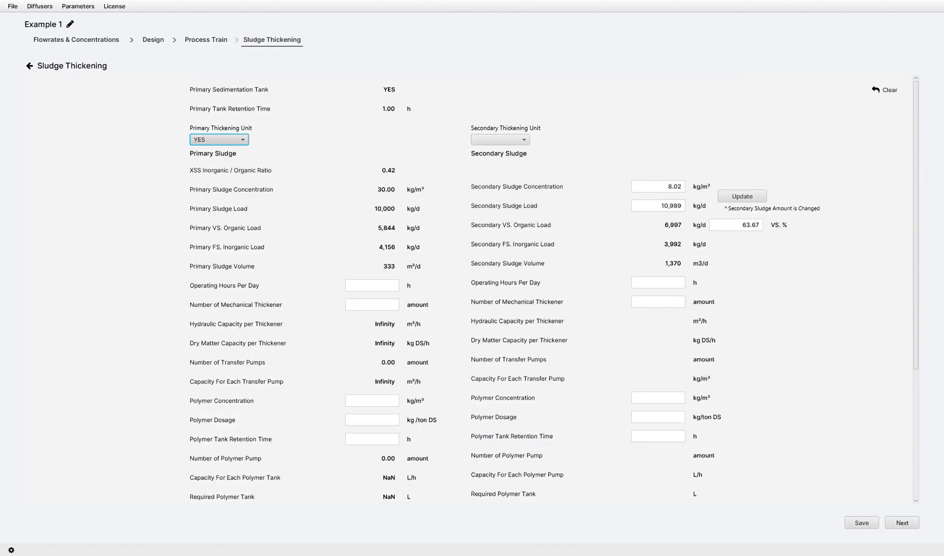
Try the secondary thickening unit options and set the secondary thickening unit to YES.
{"action": "left_click", "coordinate": [500, 140]}
{"action": "left_click", "coordinate": [498, 152]}
{"action": "left_click", "coordinate": [501, 140]}
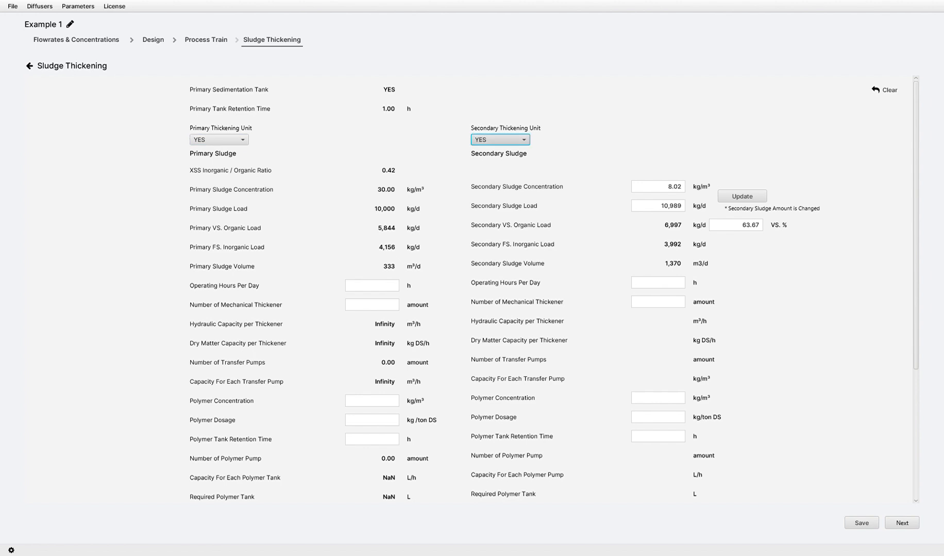
{"action": "left_click", "coordinate": [498, 165]}
{"action": "left_click", "coordinate": [500, 140]}
{"action": "left_click", "coordinate": [498, 152]}
Set the primary sludge thickening to 16 operating hours per day with 1 mechanical thickener.
{"action": "left_click", "coordinate": [372, 285]}
{"action": "type", "text": "16"}
{"action": "key", "text": "Tab"}
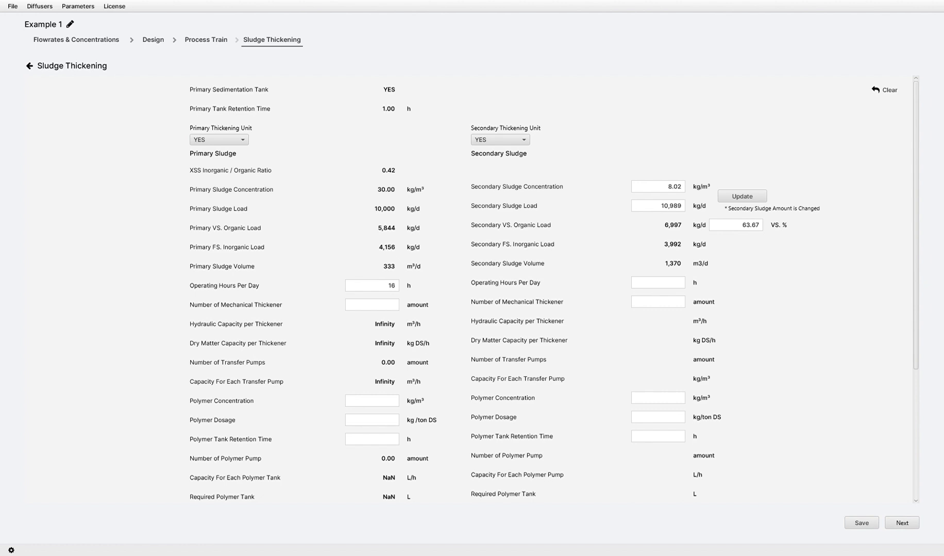
{"action": "type", "text": "11"}
Enter primary polymer concentration 2 kg/m³, dosage 2 kg/ton DS, tank retention time 1 h and sludge concentration after thickener 60 kg/m³.
{"action": "scroll", "coordinate": [515, 288], "scroll_direction": "down", "scroll_amount": 5}
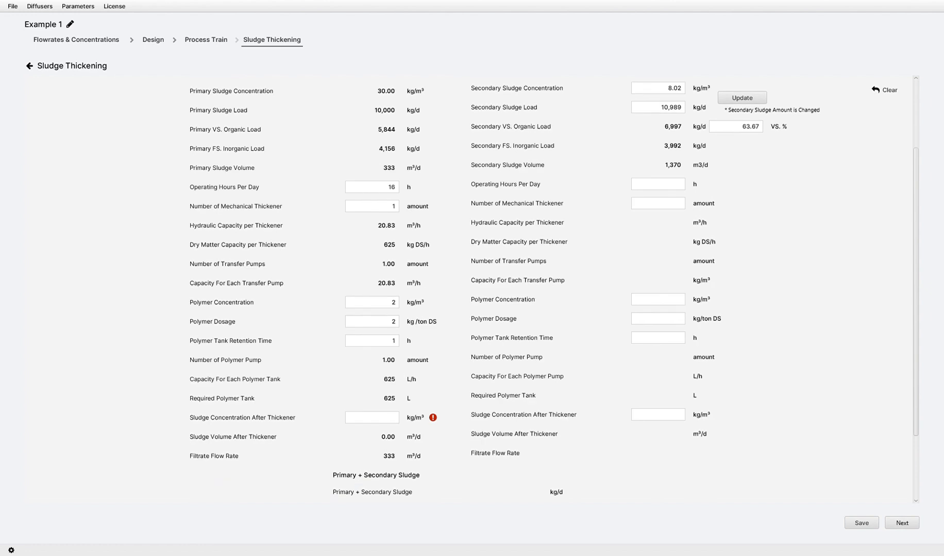
{"action": "type", "text": "60"}
Update the changed secondary sludge amount and set secondary thickening to 16 operating hours per day with 2 mechanical thickeners.
{"action": "scroll", "coordinate": [516, 288], "scroll_direction": "up", "scroll_amount": 5}
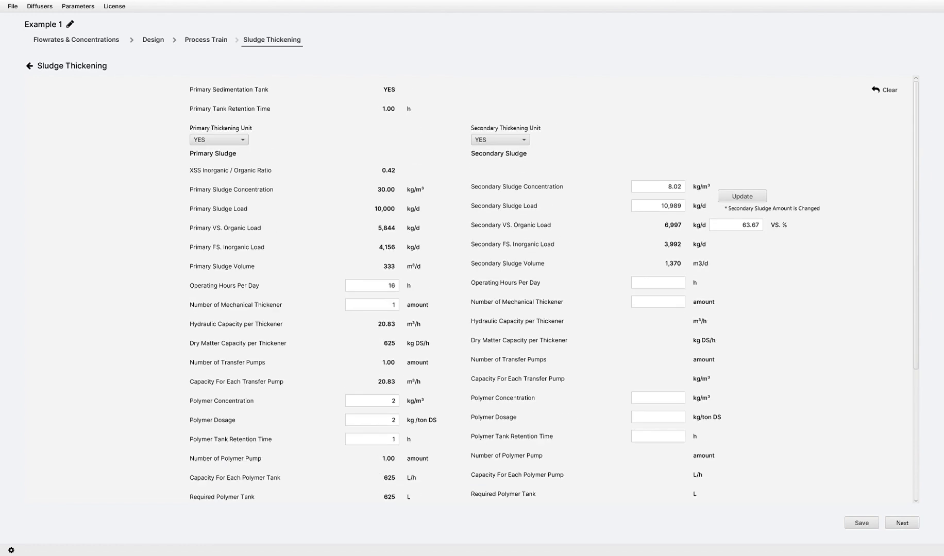
{"action": "left_click", "coordinate": [742, 196]}
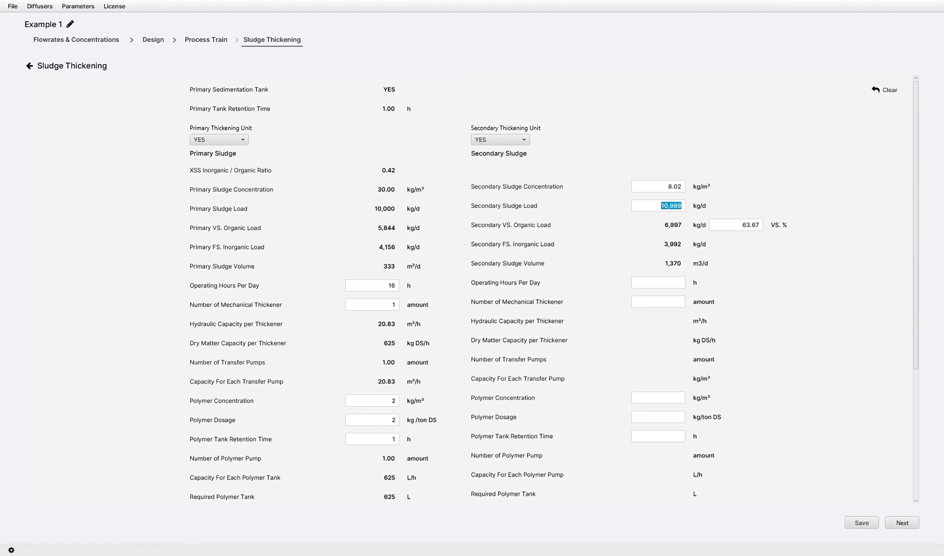
{"action": "left_click", "coordinate": [658, 283]}
{"action": "type", "text": "16"}
{"action": "type", "text": "2"}
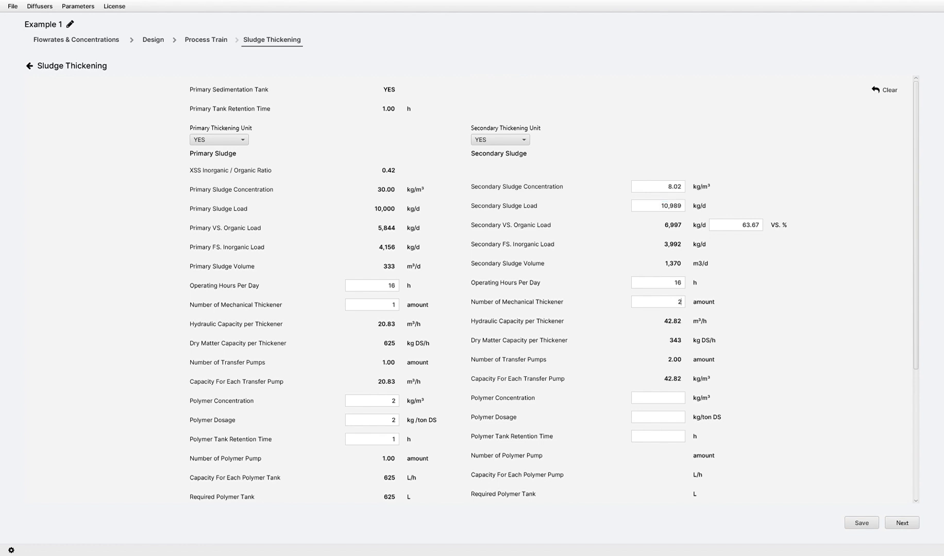
{"action": "type", "text": "2"}
Enter secondary polymer concentration 2 kg/m³, dosage 2 kg/ton DS, tank retention 1 h and sludge concentration after thickener 60 kg/m³, and save.
{"action": "key", "text": "Tab"}
{"action": "type", "text": "2"}
{"action": "key", "text": "Tab"}
{"action": "type", "text": "1"}
{"action": "scroll", "coordinate": [541, 290], "scroll_direction": "down", "scroll_amount": 4}
{"action": "scroll", "coordinate": [541, 289], "scroll_direction": "down", "scroll_amount": 1}
{"action": "type", "text": "60"}
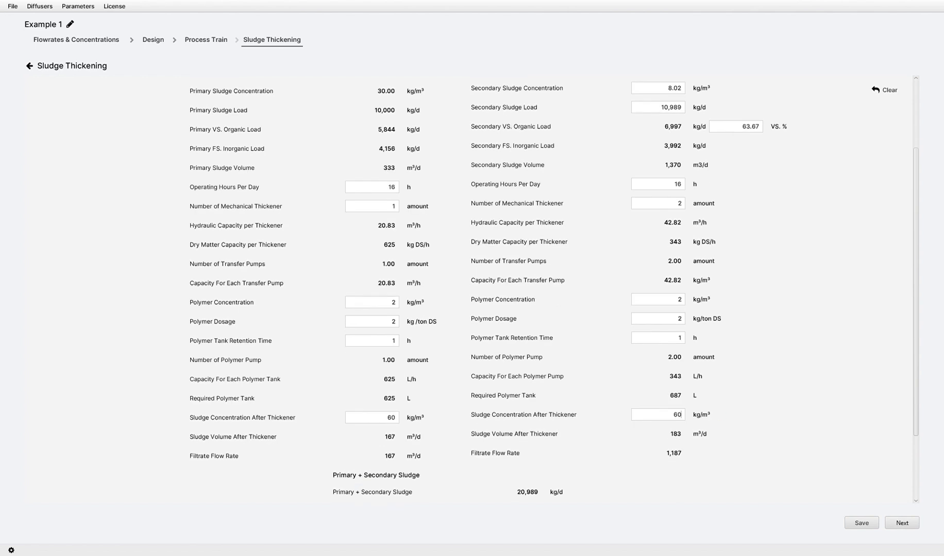
{"action": "scroll", "coordinate": [541, 290], "scroll_direction": "down", "scroll_amount": 5}
{"action": "left_click", "coordinate": [862, 523]}
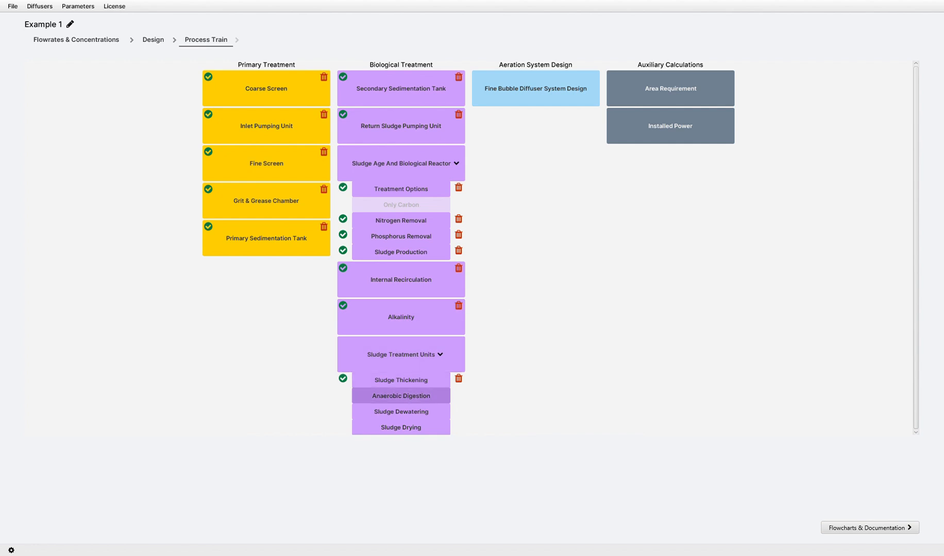
Open Anaerobic Digestion, try the anaerobic digester options, and set the plant as having a digester with YES.
{"action": "left_click", "coordinate": [401, 396]}
{"action": "left_click", "coordinate": [98, 91]}
{"action": "left_click", "coordinate": [95, 103]}
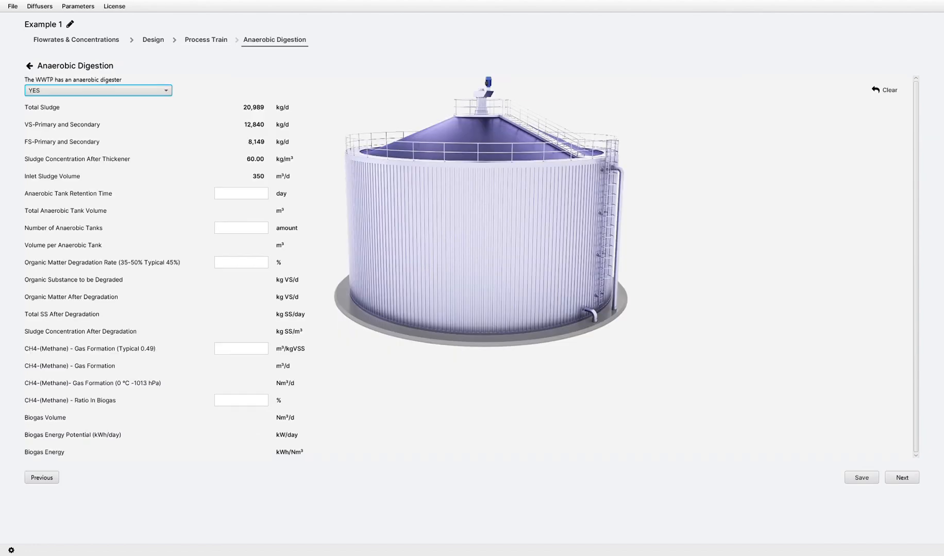
{"action": "left_click", "coordinate": [98, 91]}
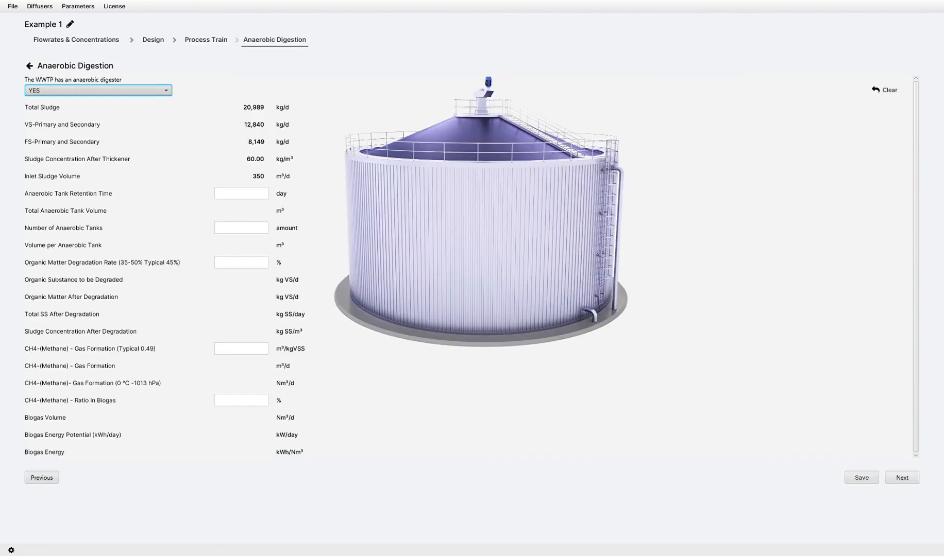
{"action": "left_click", "coordinate": [96, 115]}
{"action": "left_click", "coordinate": [98, 91]}
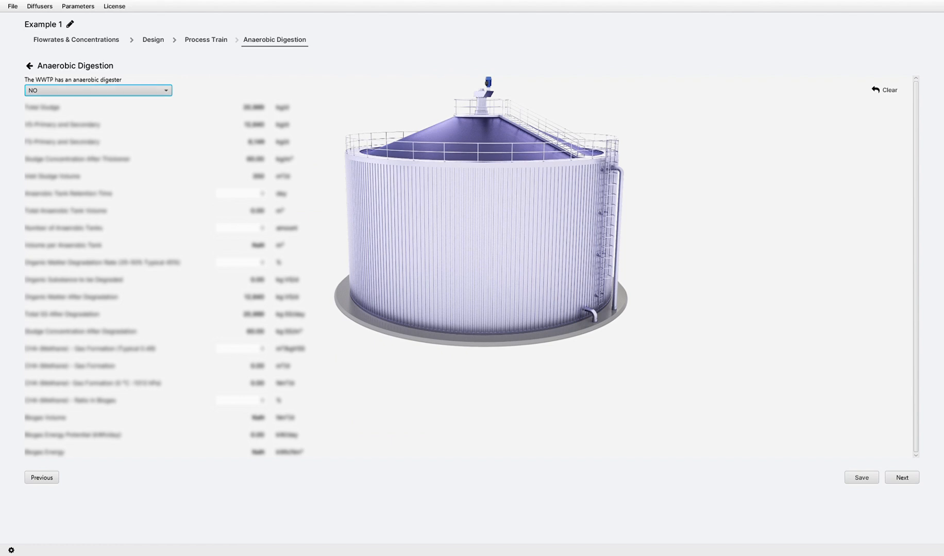
{"action": "left_click", "coordinate": [96, 104]}
Set the anaerobic tank retention time to 20 days, the number of tanks to 2 and the organic matter degradation rate to 45 %.
{"action": "key", "text": "Tab"}
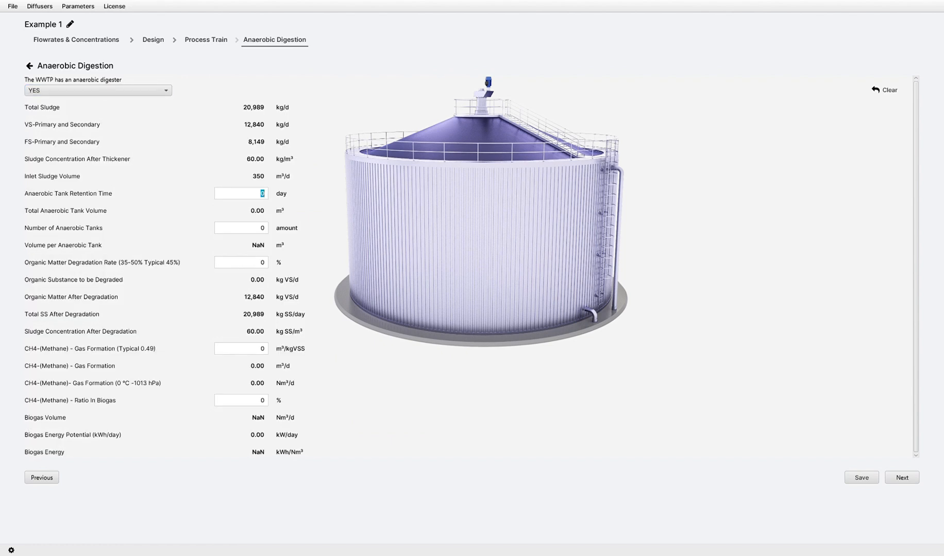
{"action": "type", "text": "20"}
{"action": "key", "text": "Tab"}
{"action": "type", "text": "2"}
{"action": "key", "text": "Tab"}
{"action": "type", "text": "45"}
{"action": "key", "text": "Tab"}
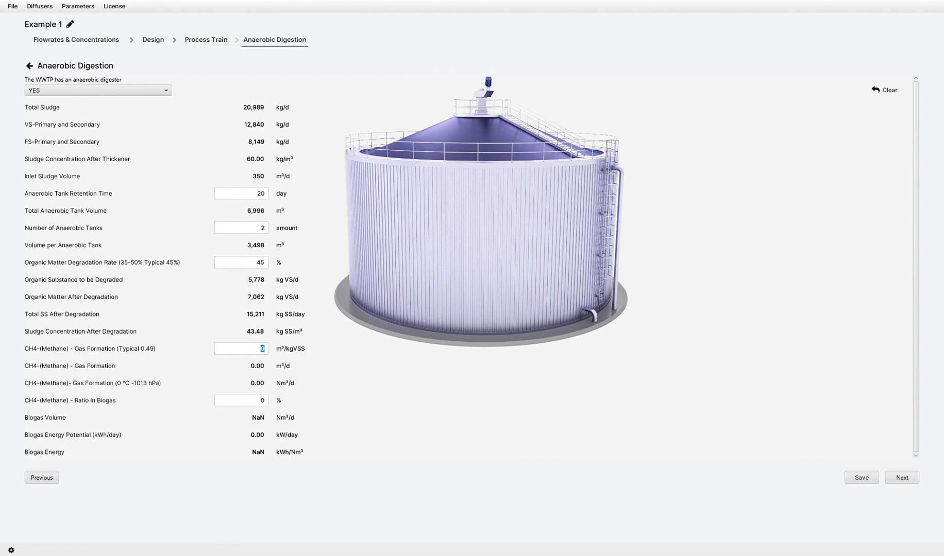
Enter a methane gas formation of 0.49 m³/kgVSS and a methane ratio in biogas of 60 %, and save the anaerobic digestion.
{"action": "type", "text": "0.49"}
{"action": "key", "text": "Tab"}
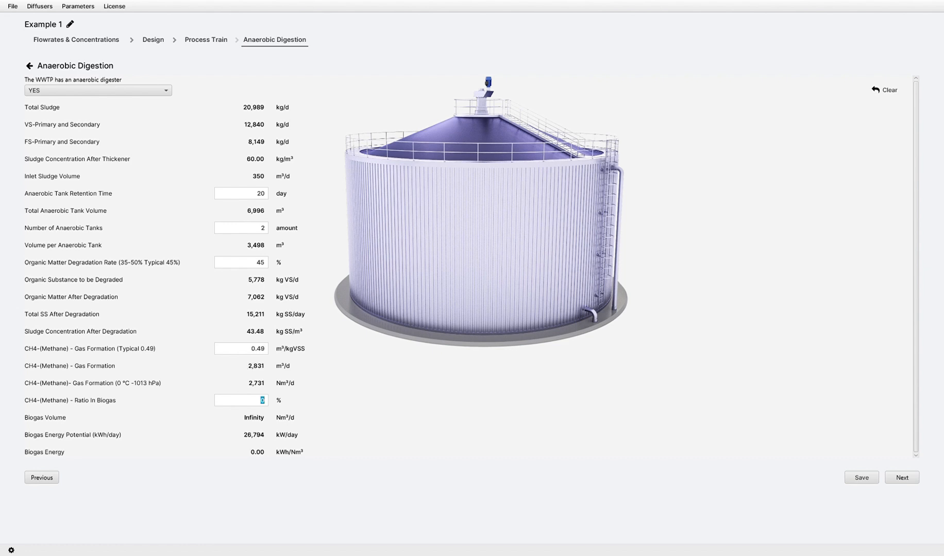
{"action": "type", "text": "60"}
{"action": "left_click", "coordinate": [861, 479]}
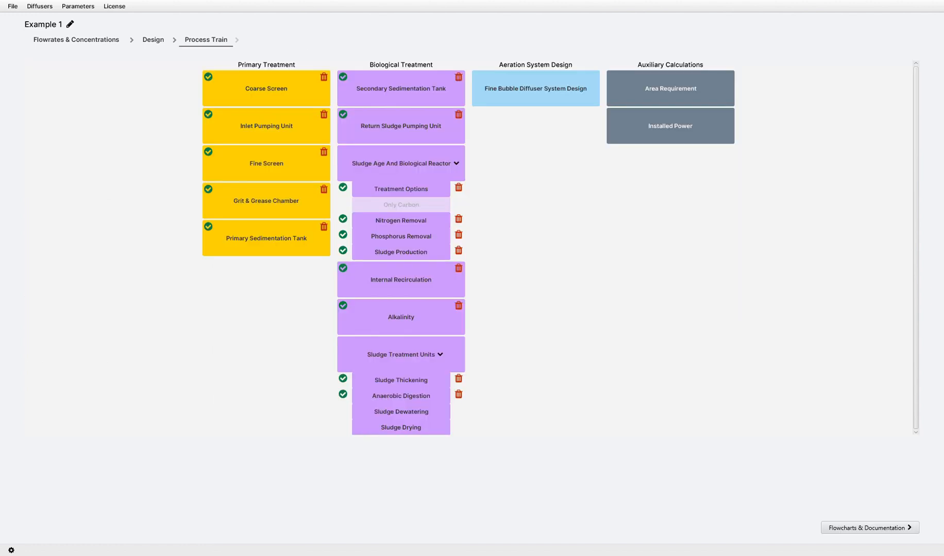
Open Sludge Dewatering and enter a 25 % dry matter ratio, 16 operating hours per day and 2 mechanical dewatering units.
{"action": "left_click", "coordinate": [401, 411]}
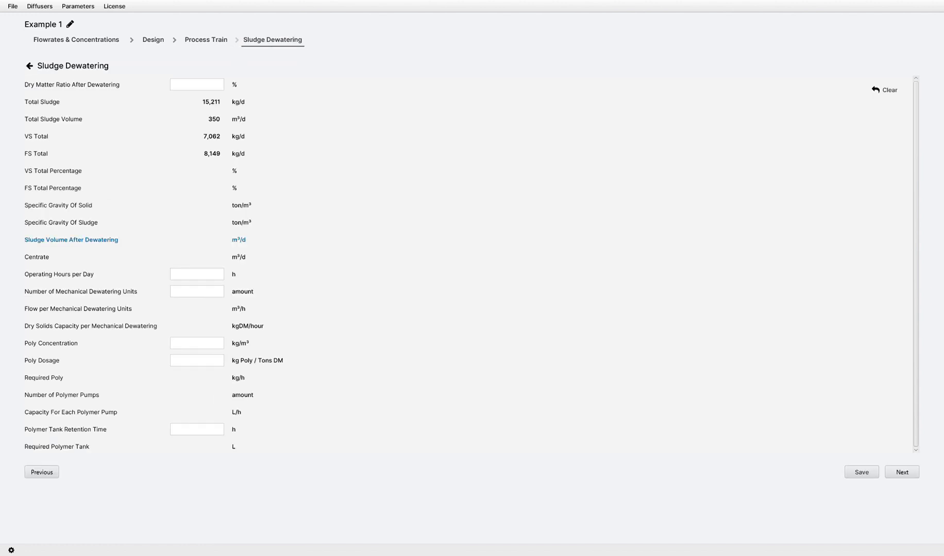
{"action": "type", "text": "25"}
{"action": "type", "text": "16"}
{"action": "type", "text": "2"}
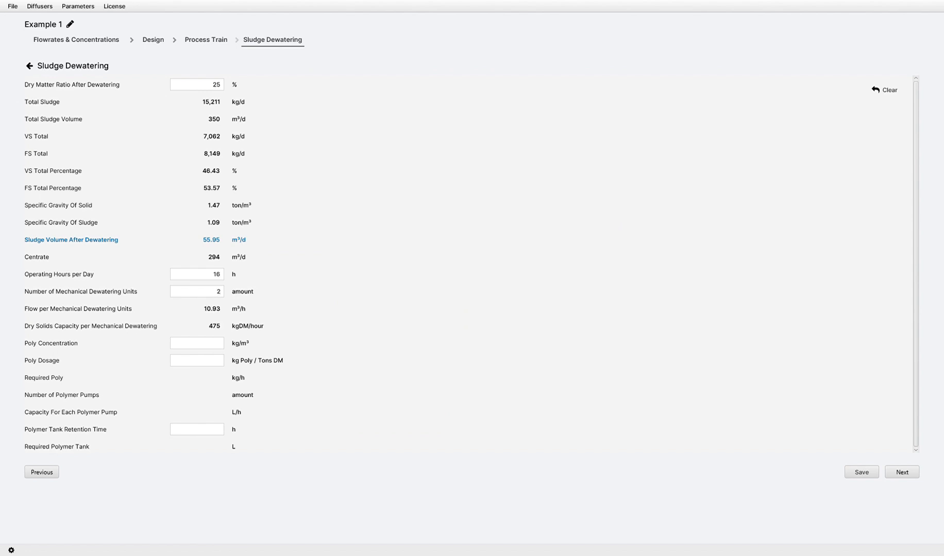
Enter a poly concentration of 2 kg/m³ and dosage of 8 kg Poly / Tons DM, and clear the number of mechanical dewatering units.
{"action": "key", "text": "Tab"}
{"action": "type", "text": "3"}
{"action": "key", "text": "BackSpace"}
Set the polymer tank retention time to 0.75 h and the number of mechanical dewatering units to 2, and save the sludge dewatering.
{"action": "type", "text": "8"}
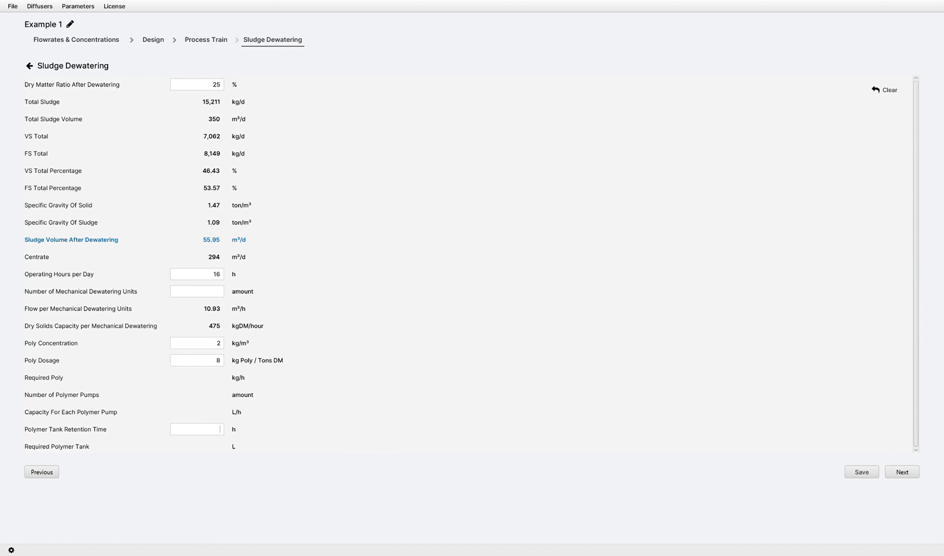
Enter a poly concentration of 2 kg/m³ and dosage of 8 kg Poly / Tons DM, and clear the number of mechanical dewatering units.
Set the polymer tank retention time to 0.75 h and the number of mechanical dewatering units to 2, and save the sludge dewatering.
{"action": "type", "text": "0.75"}
{"action": "type", "text": "2"}
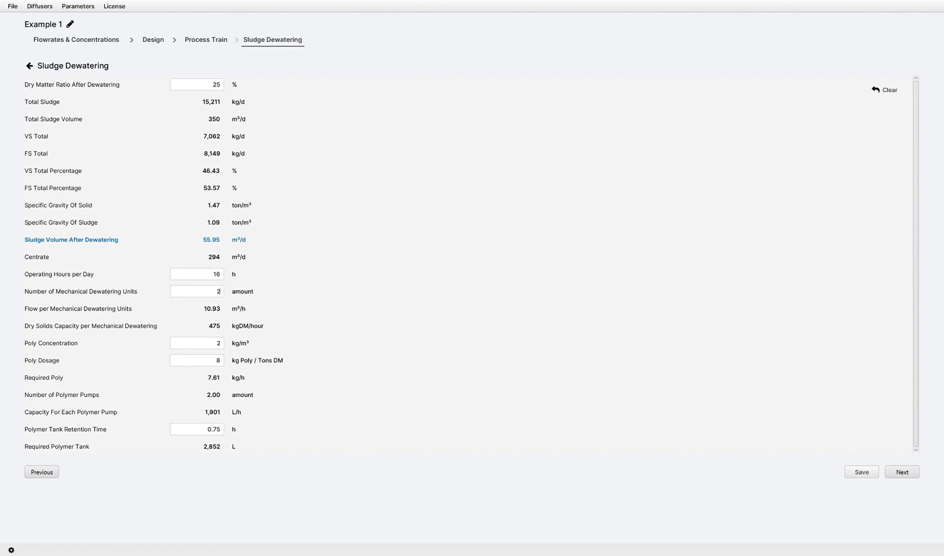
{"action": "left_click", "coordinate": [862, 473]}
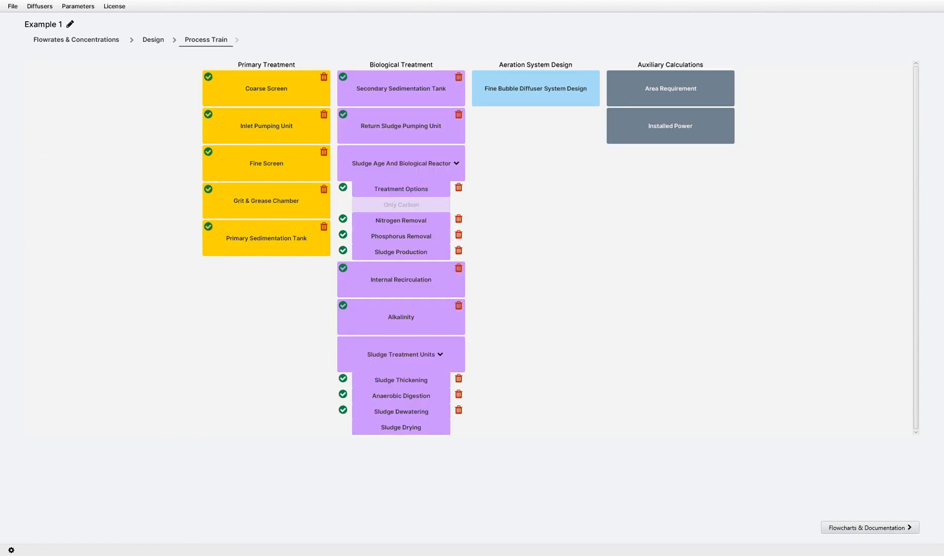
Open Sludge Drying and enter 1000 kWh/ton heat energy and 110 kWh/ton electrical energy to evaporate 1 ton of water.
{"action": "left_click", "coordinate": [401, 427]}
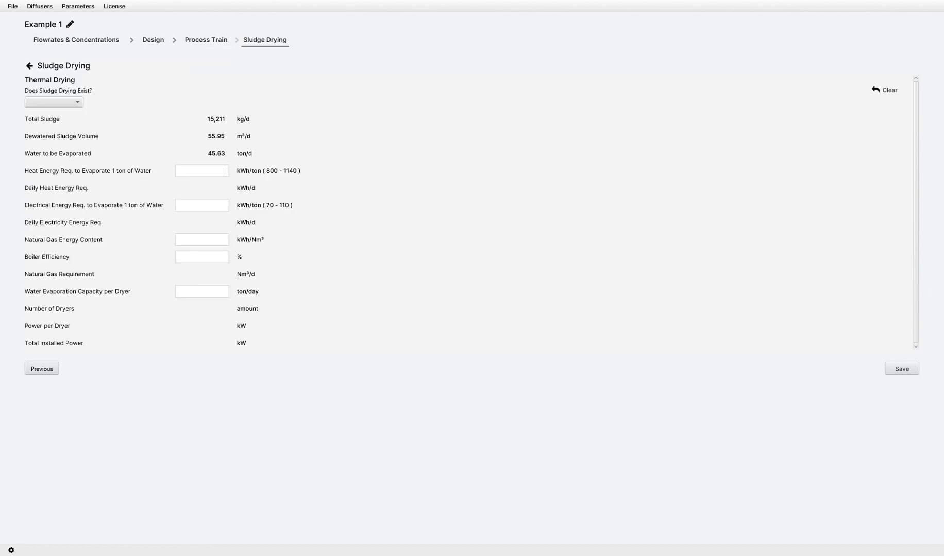
{"action": "type", "text": "1000110"}
{"action": "key", "text": "Tab"}
Enter a natural gas energy content of 10 kWh/Nm³, 90 % boiler efficiency and 25 ton/day evaporation capacity per dryer, and save the sludge drying.
{"action": "type", "text": "109"}
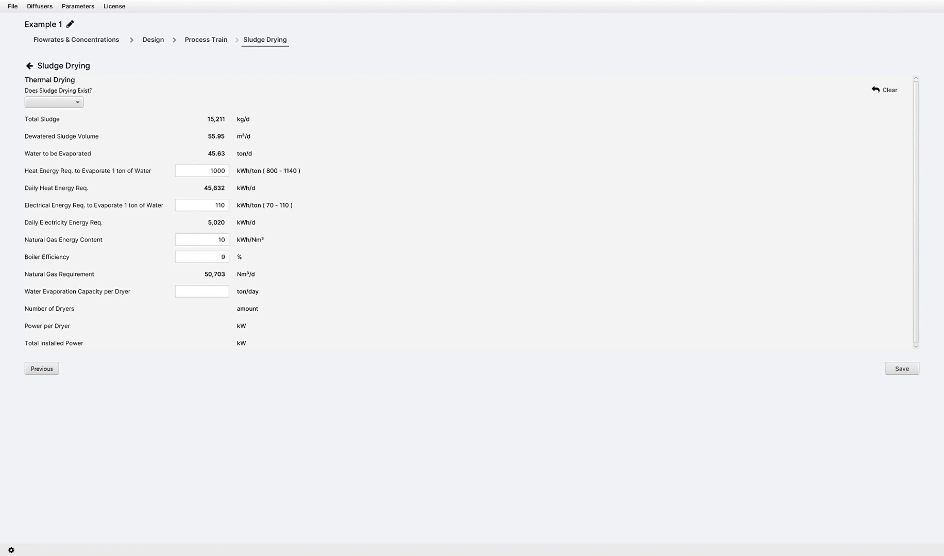
{"action": "type", "text": "025"}
{"action": "left_click", "coordinate": [901, 368]}
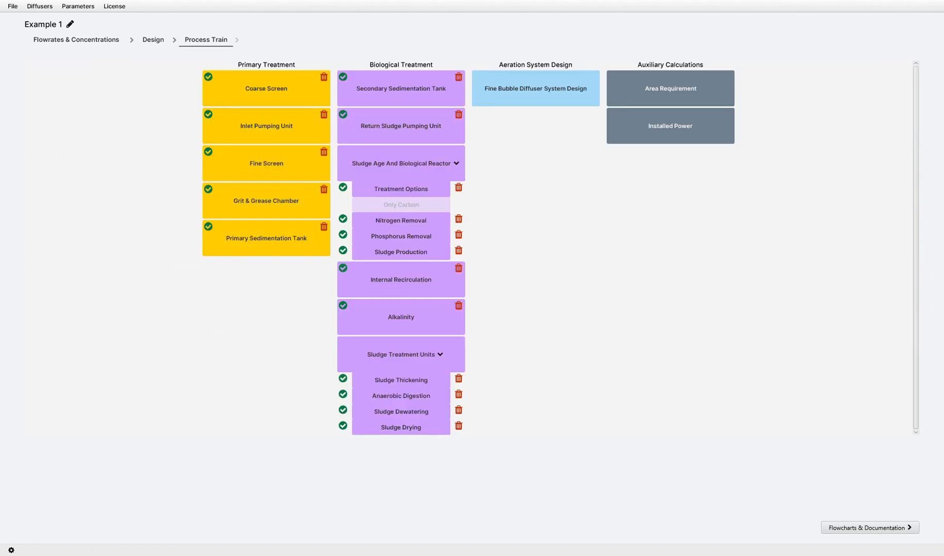
In the fine bubble diffuser system's diffuser selection, set the elevation above sea level to 500 m and the water elevation above diffuser to 6.5 m.
{"action": "left_click", "coordinate": [535, 88]}
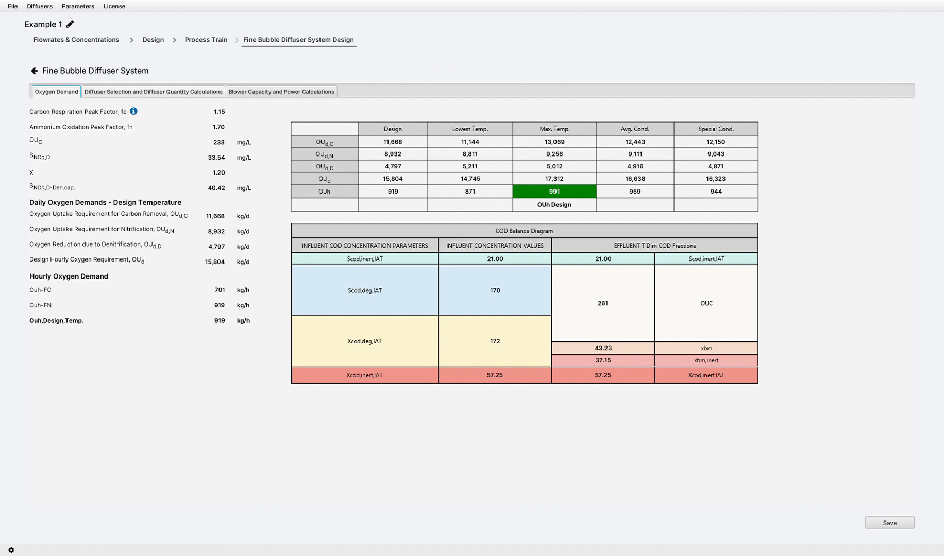
{"action": "left_click", "coordinate": [153, 91]}
{"action": "left_click", "coordinate": [217, 185]}
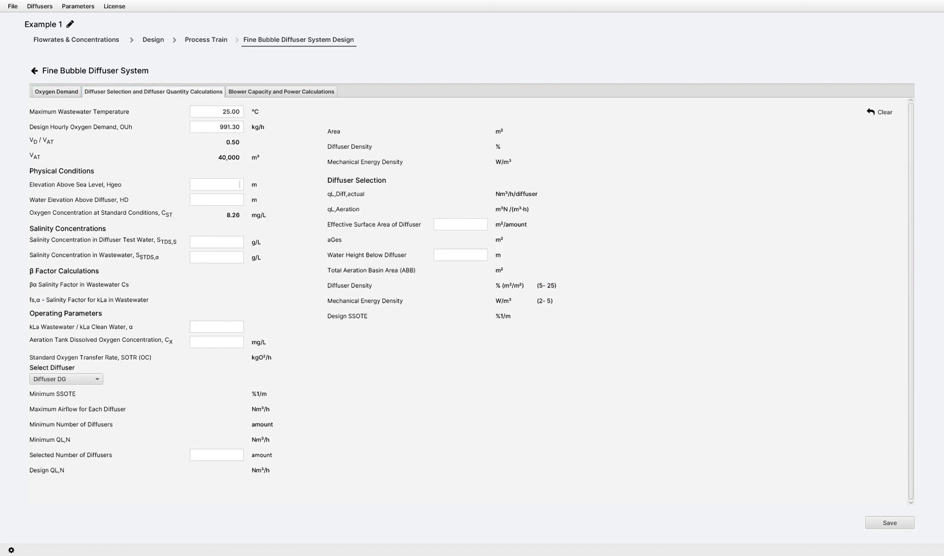
{"action": "type", "text": "500"}
{"action": "key", "text": "Tab"}
{"action": "type", "text": "6.5"}
{"action": "key", "text": "Tab"}
Enter salinity concentrations of 0.35 g/L for test water and 2 g/L for wastewater, an α of 0.65 and 2 mg/L dissolved oxygen.
{"action": "type", "text": "0.35"}
{"action": "key", "text": "Tab"}
{"action": "type", "text": "20.65"}
{"action": "type", "text": "2"}
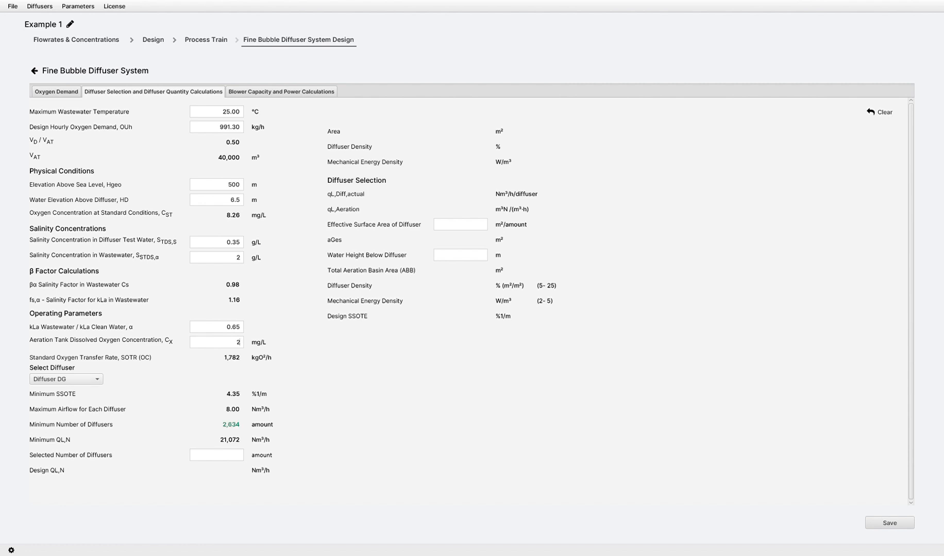
{"action": "key", "text": "Tab"}
Try Diffuser DA as the selected diffuser and switch back to Diffuser DG.
{"action": "left_click", "coordinate": [66, 379]}
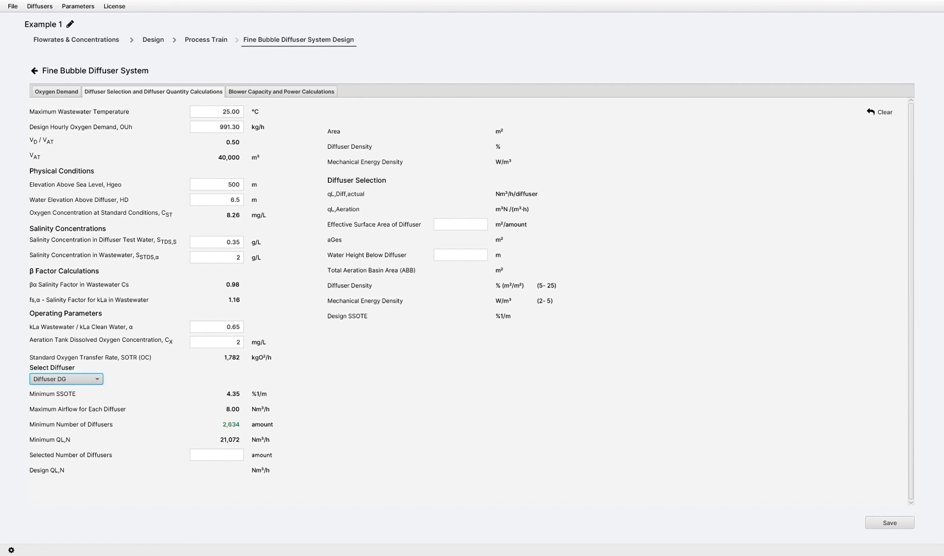
{"action": "left_click", "coordinate": [63, 403]}
{"action": "left_click", "coordinate": [63, 391]}
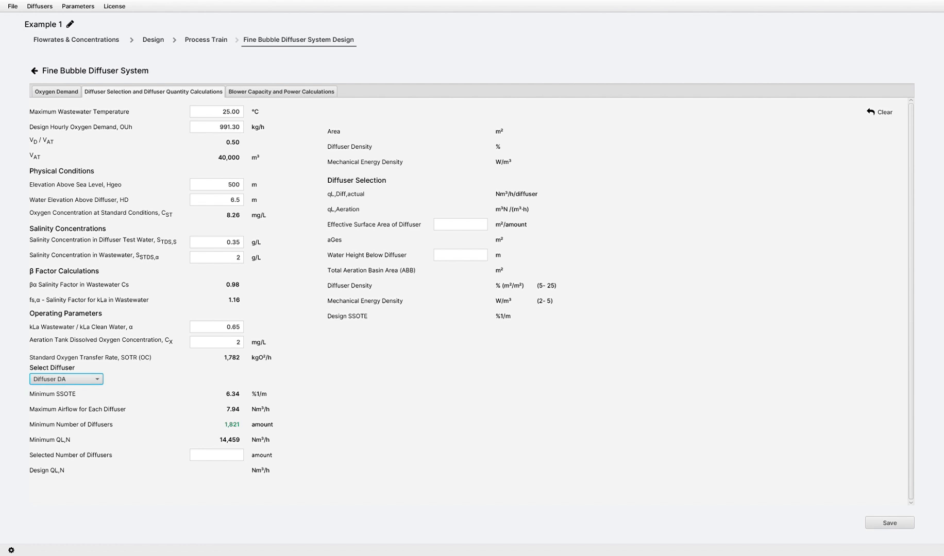
{"action": "left_click", "coordinate": [66, 380]}
{"action": "left_click", "coordinate": [63, 403]}
Set the selected number of diffusers to 7500, the effective surface area to 0.037 m² each and the water height below diffuser to 0.3 m.
{"action": "left_click", "coordinate": [217, 455]}
{"action": "type", "text": "7500"}
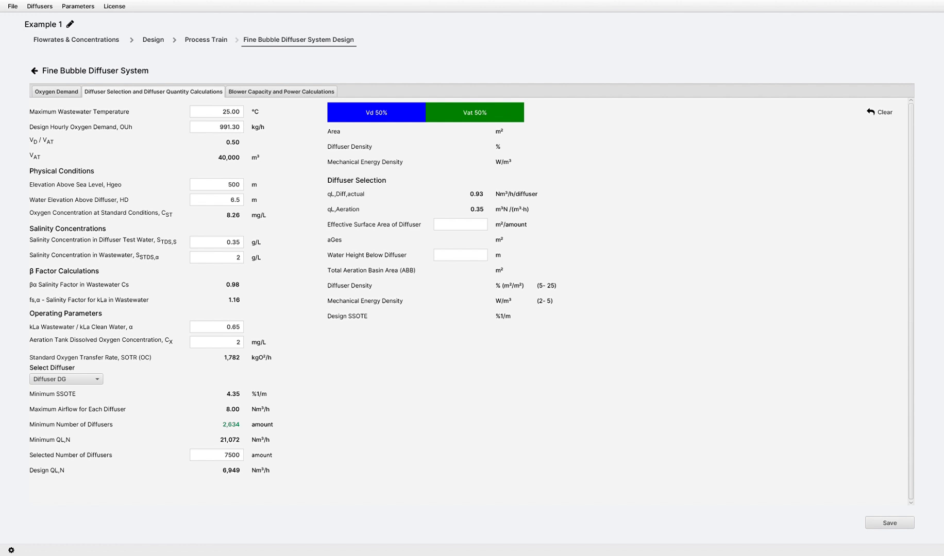
{"action": "type", "text": "0.0"}
{"action": "type", "text": "37"}
{"action": "type", "text": "0.3"}
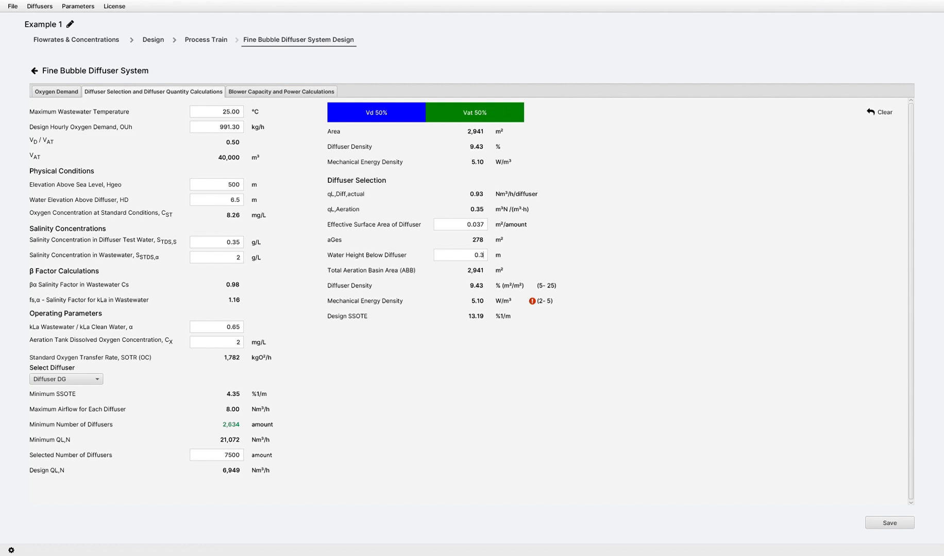
Reset the blower pressure loss values to their defaults and set the design blower pressure to 750 hPa.
{"action": "left_click", "coordinate": [281, 91]}
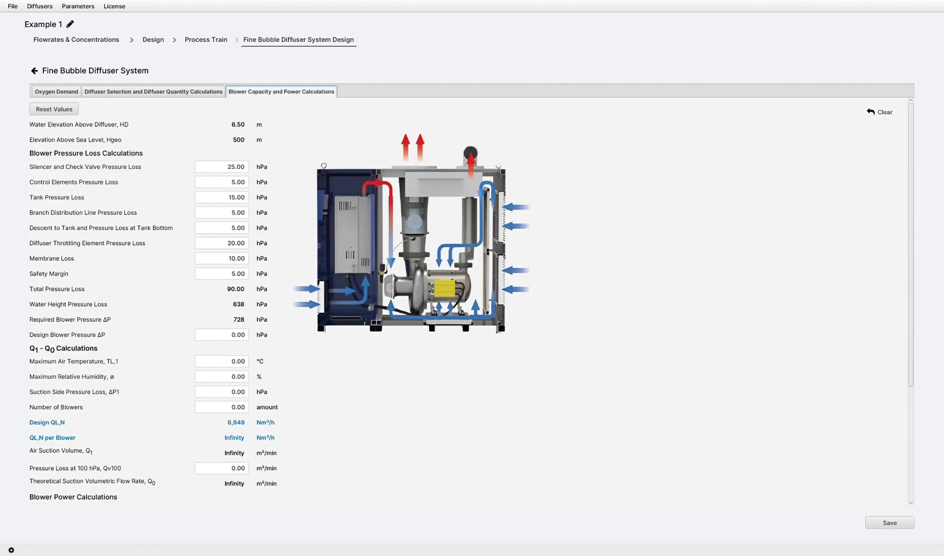
{"action": "left_click", "coordinate": [54, 109]}
{"action": "double_click", "coordinate": [238, 335]}
{"action": "type", "text": "750"}
{"action": "key", "text": "Tab"}
Enter 45 °C maximum air temperature, 60 % relative humidity, 40 hPa suction side loss and 2 blowers, and save the diffuser system.
{"action": "type", "text": "40"}
{"action": "key", "text": "Tab"}
{"action": "type", "text": "60"}
{"action": "key", "text": "Tab"}
{"action": "type", "text": "40"}
{"action": "key", "text": "Tab"}
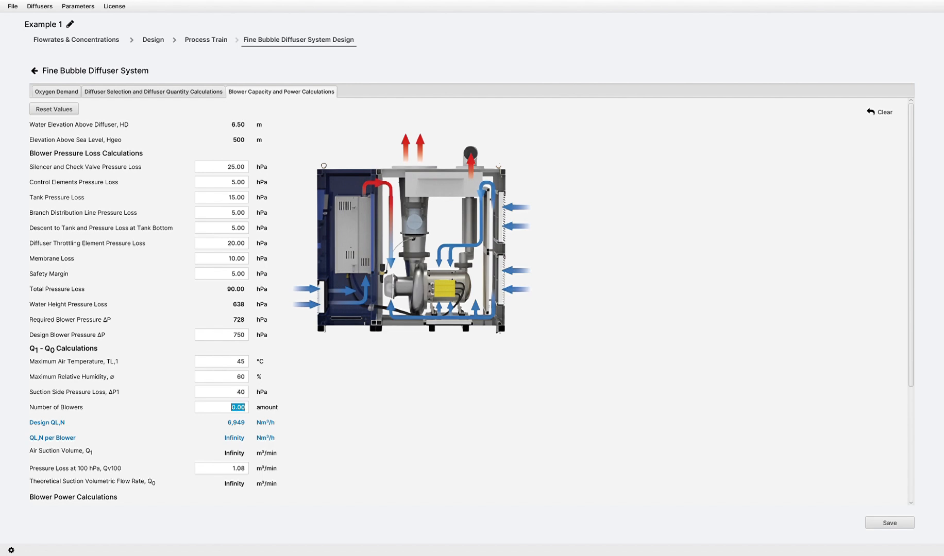
{"action": "type", "text": "2"}
{"action": "scroll", "coordinate": [464, 293], "scroll_direction": "down", "scroll_amount": 3}
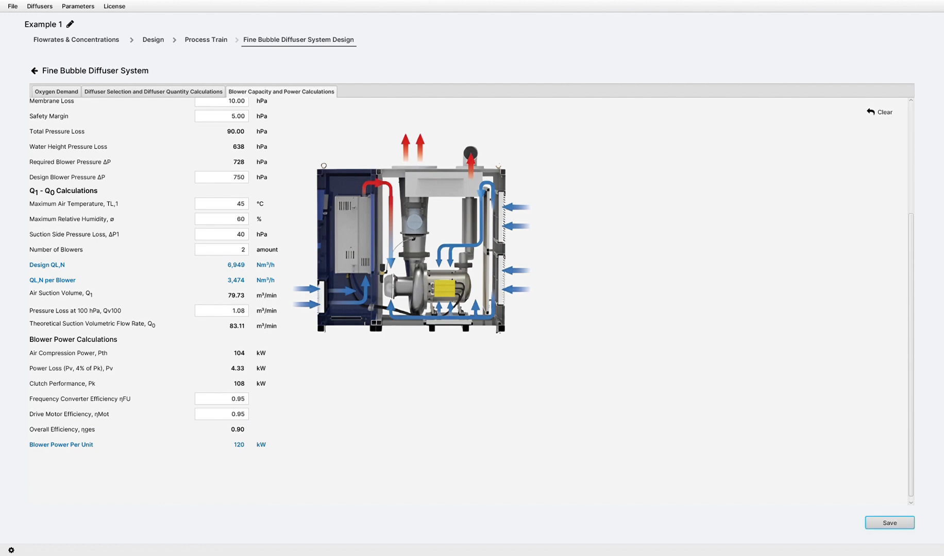
{"action": "left_click", "coordinate": [890, 522]}
Complete Area Requirement with a 5 m anaerobic tank depth, the SF and the digester height/diameter ratio, and save it.
{"action": "left_click", "coordinate": [670, 88]}
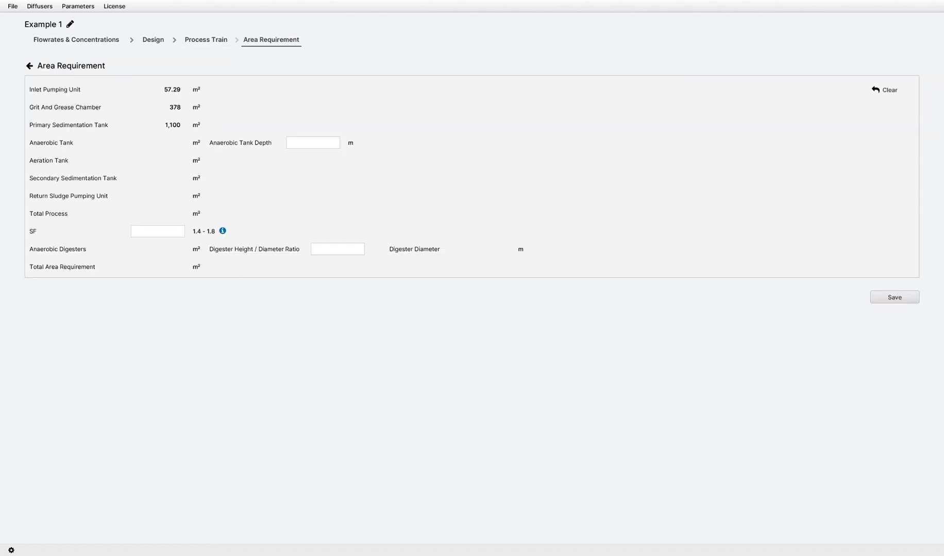
{"action": "type", "text": "5"}
{"action": "type", "text": "1"}
{"action": "left_click", "coordinate": [894, 297]}
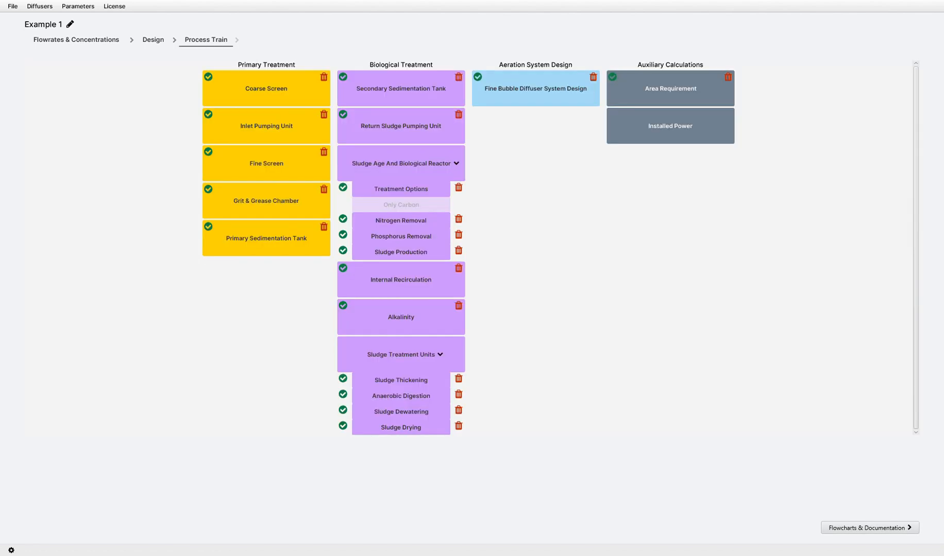
Open Installed Power and set the inlet pumping station's chosen power per pump to 80 kW.
{"action": "left_click", "coordinate": [671, 127]}
{"action": "double_click", "coordinate": [171, 311]}
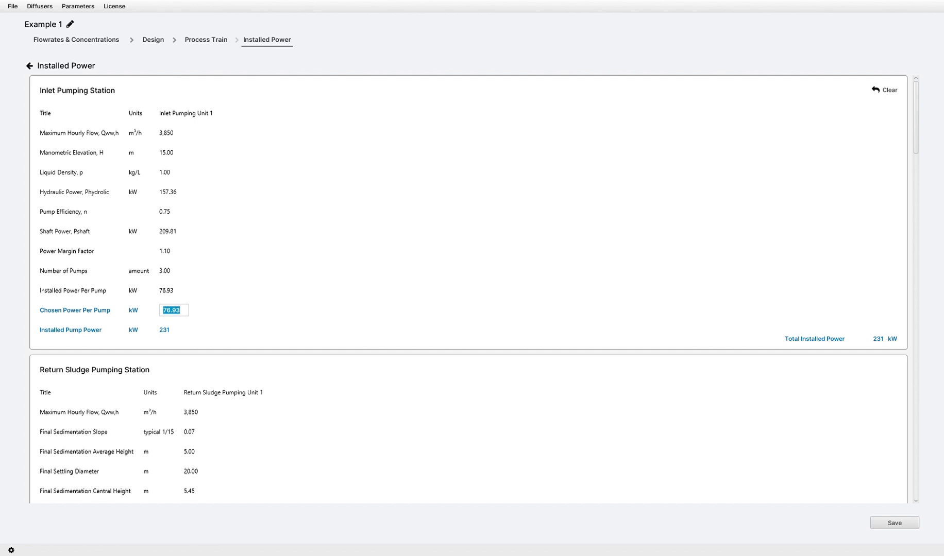
{"action": "type", "text": "80"}
Set the return sludge pumping station's chosen power per pump to 35 kW.
{"action": "scroll", "coordinate": [469, 289], "scroll_direction": "down", "scroll_amount": 3}
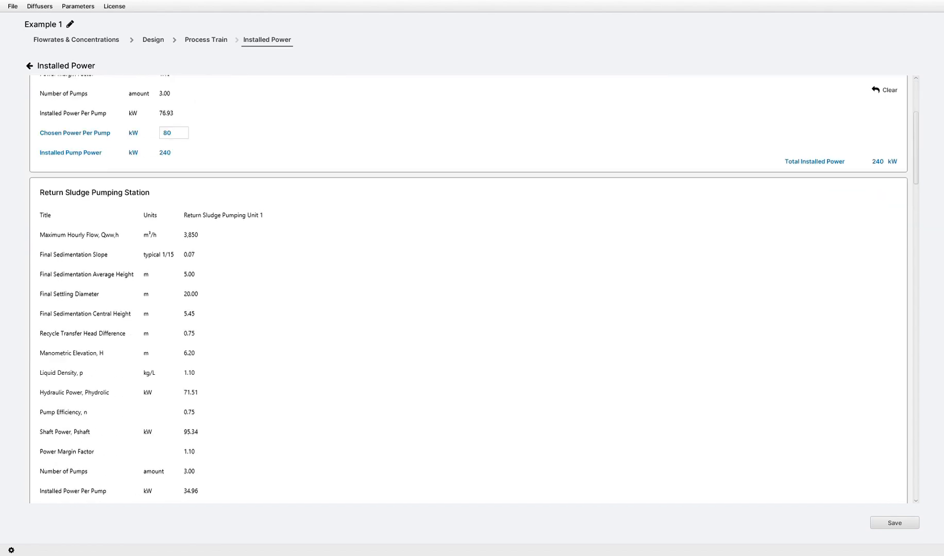
{"action": "scroll", "coordinate": [469, 289], "scroll_direction": "down", "scroll_amount": 2}
{"action": "double_click", "coordinate": [205, 412]}
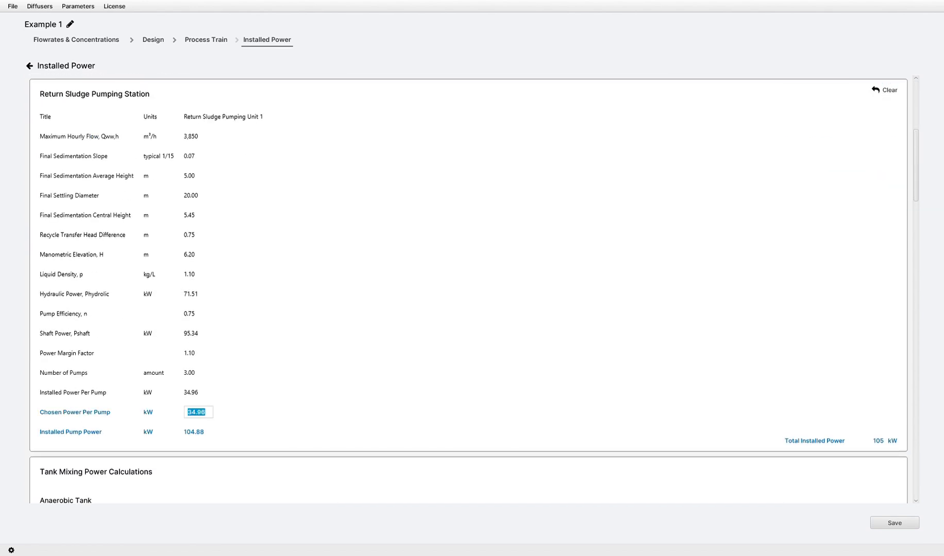
{"action": "type", "text": "35"}
Set the anaerobic tank's volumetric power density to 1 W/m³ and its chosen mixing power to 5 kW.
{"action": "scroll", "coordinate": [469, 289], "scroll_direction": "down", "scroll_amount": 4}
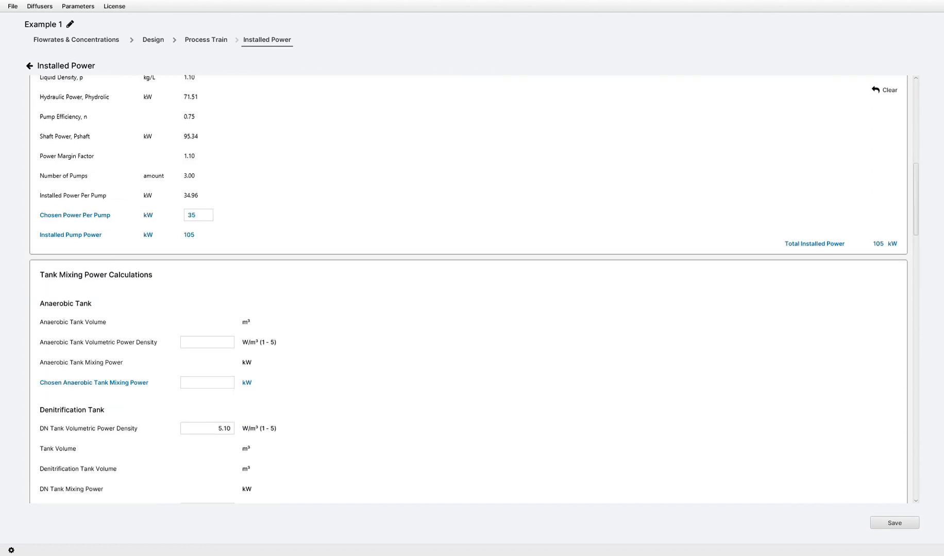
{"action": "type", "text": "1"}
{"action": "key", "text": "Tab"}
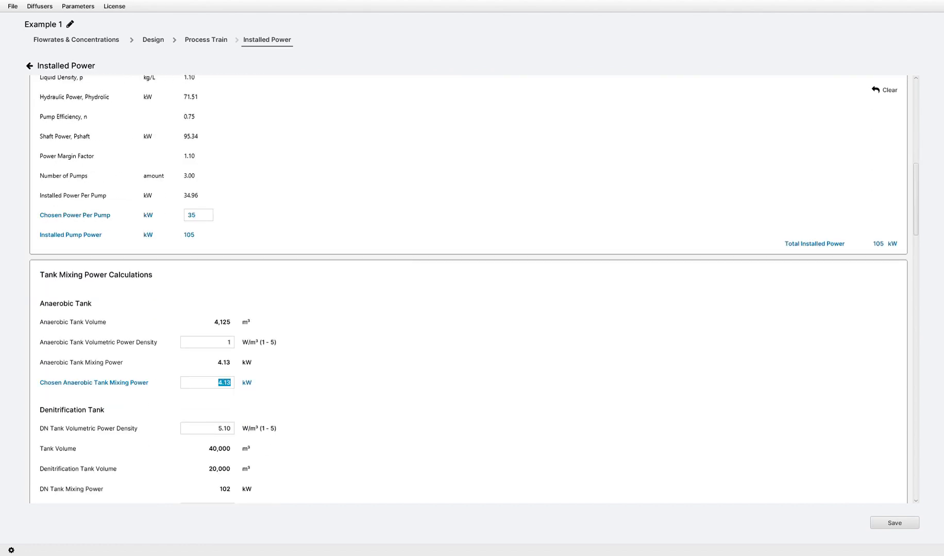
{"action": "type", "text": "5"}
Set the volumetric power density of the denitrification tank and the digester to 5 W/m³, and the chosen digester mixing power to 35 kW.
{"action": "scroll", "coordinate": [469, 290], "scroll_direction": "down", "scroll_amount": 2}
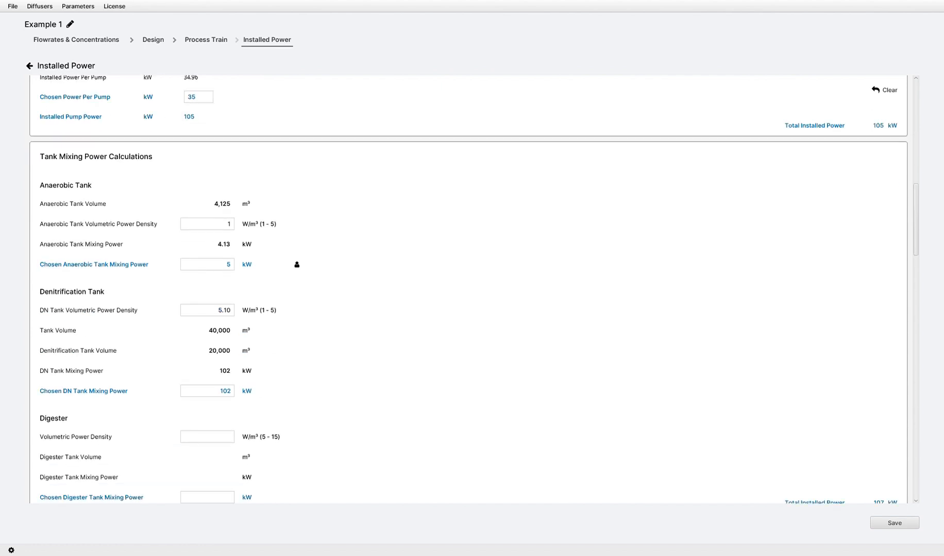
{"action": "key", "text": "Tab"}
{"action": "type", "text": "55"}
{"action": "scroll", "coordinate": [468, 290], "scroll_direction": "down", "scroll_amount": 1}
{"action": "key", "text": "Tab"}
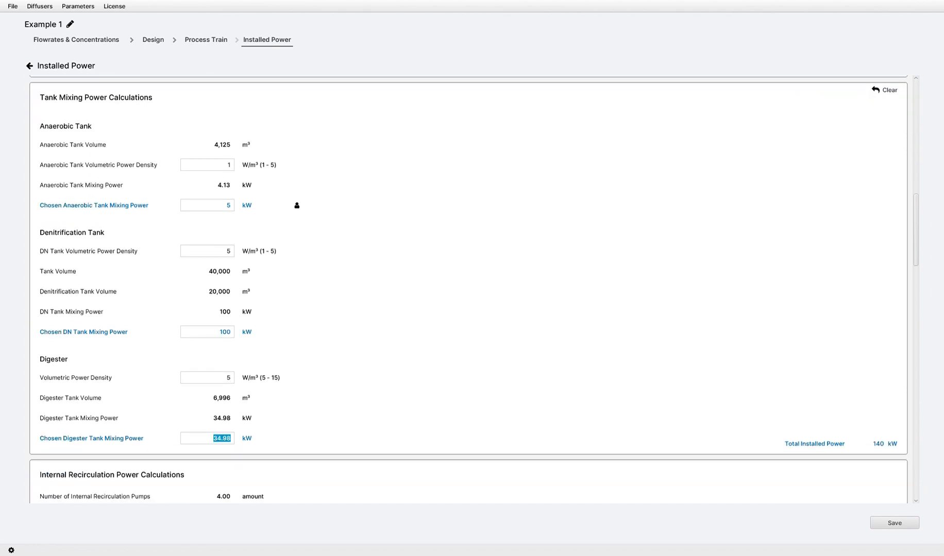
{"action": "type", "text": "35"}
Set the chosen power per internal recirculation pump to 8 kW.
{"action": "scroll", "coordinate": [469, 291], "scroll_direction": "down", "scroll_amount": 3}
{"action": "scroll", "coordinate": [469, 290], "scroll_direction": "down", "scroll_amount": 2}
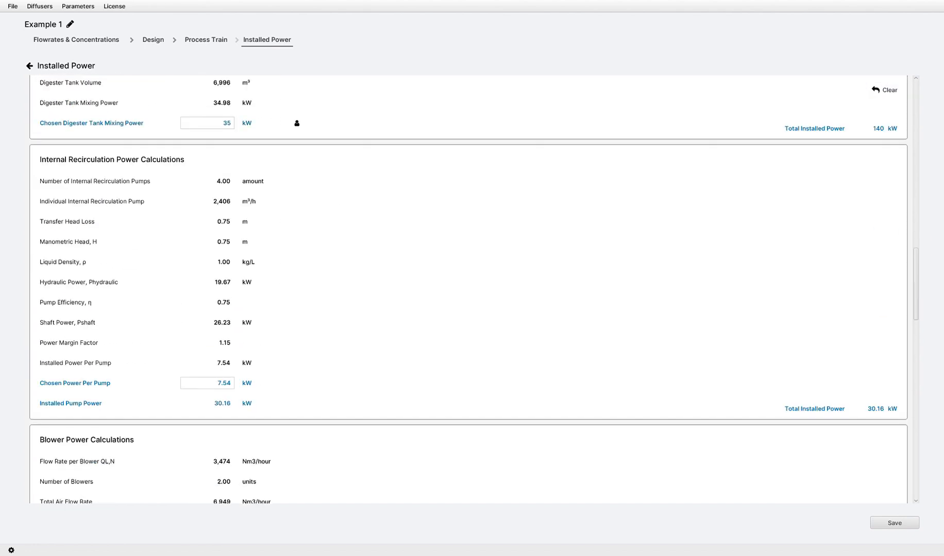
{"action": "key", "text": "Tab"}
{"action": "type", "text": "8"}
For primary sludge thickening, enter a required energy of 0.8 kWh/m³ and a chosen power per unit of 20 kW.
{"action": "scroll", "coordinate": [469, 289], "scroll_direction": "down", "scroll_amount": 2}
{"action": "scroll", "coordinate": [469, 289], "scroll_direction": "down", "scroll_amount": 2}
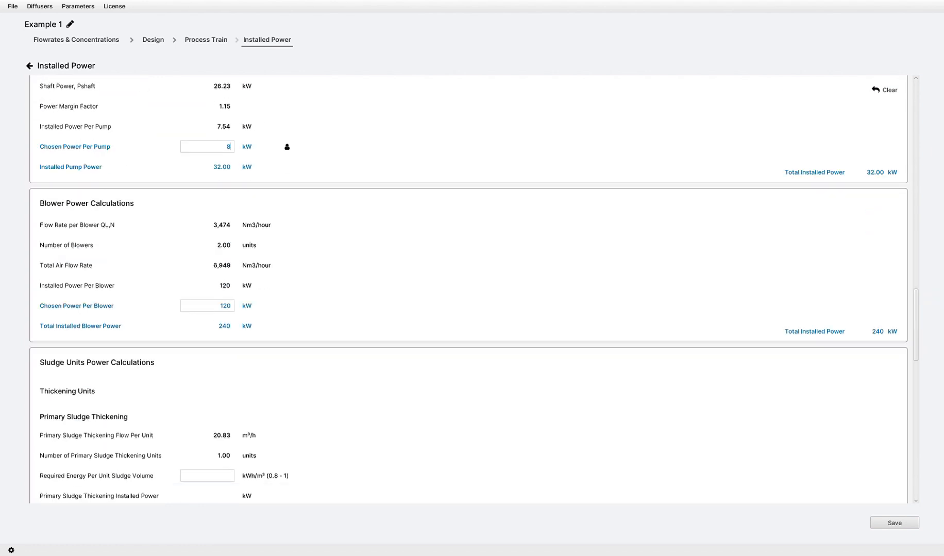
{"action": "scroll", "coordinate": [469, 289], "scroll_direction": "down", "scroll_amount": 3}
{"action": "left_click", "coordinate": [207, 358]}
{"action": "type", "text": "0"}
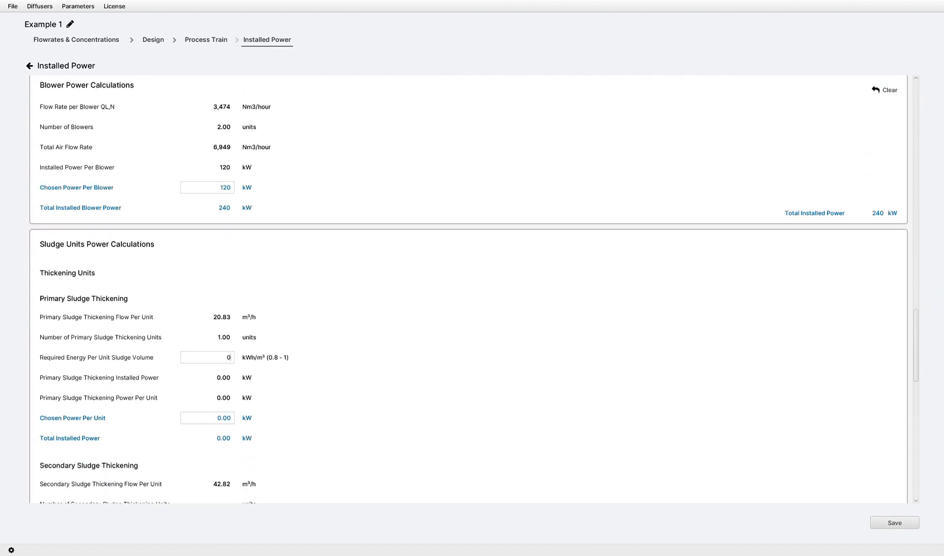
{"action": "type", "text": ".8"}
{"action": "key", "text": "Tab"}
{"action": "type", "text": "20"}
For secondary sludge thickening, enter a required energy of 1 kWh/m³ and a chosen power per unit of 45 kW.
{"action": "scroll", "coordinate": [467, 288], "scroll_direction": "down", "scroll_amount": 3}
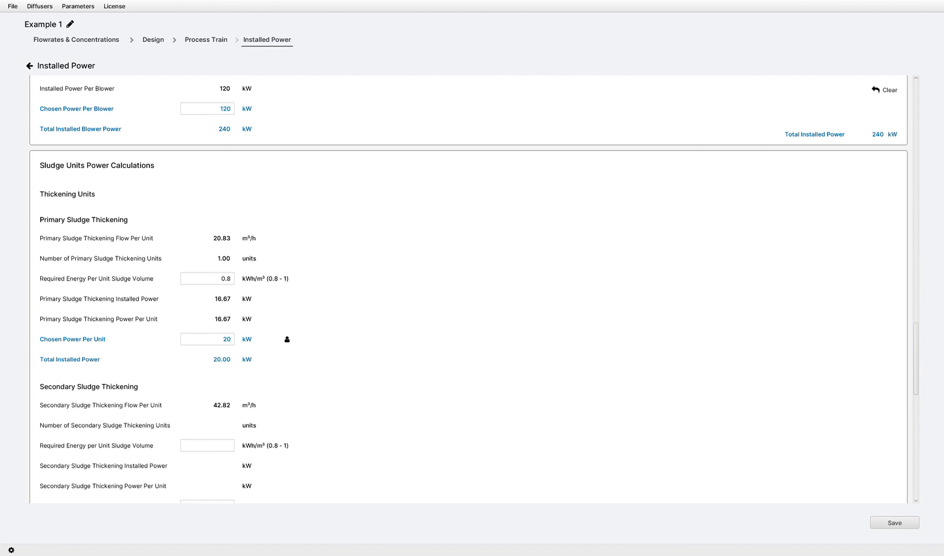
{"action": "scroll", "coordinate": [468, 294], "scroll_direction": "down", "scroll_amount": 2}
{"action": "type", "text": "1"}
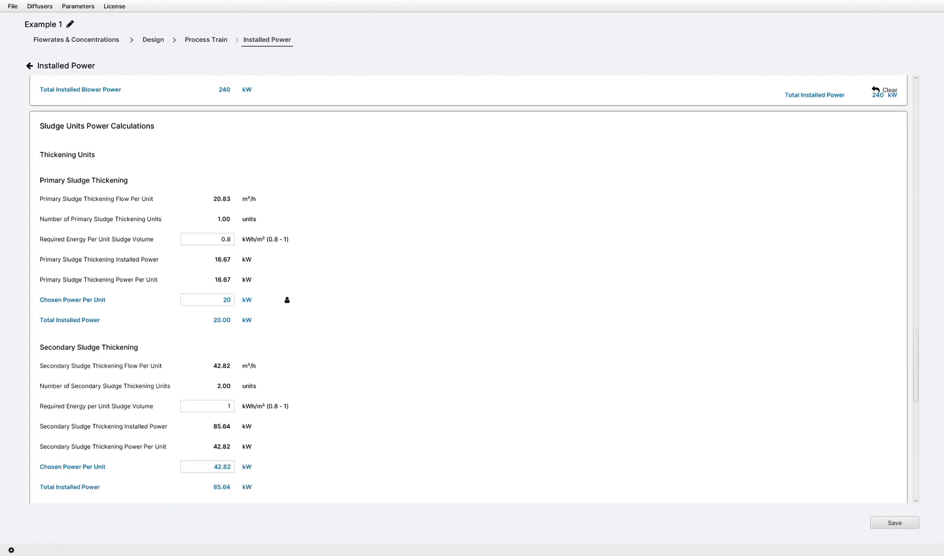
{"action": "key", "text": "Tab"}
{"action": "type", "text": "45"}
For the dewatering unit, enter a required energy of 1.6 kWh/m³ and a chosen power per unit of 20 kW.
{"action": "scroll", "coordinate": [464, 289], "scroll_direction": "down", "scroll_amount": 3}
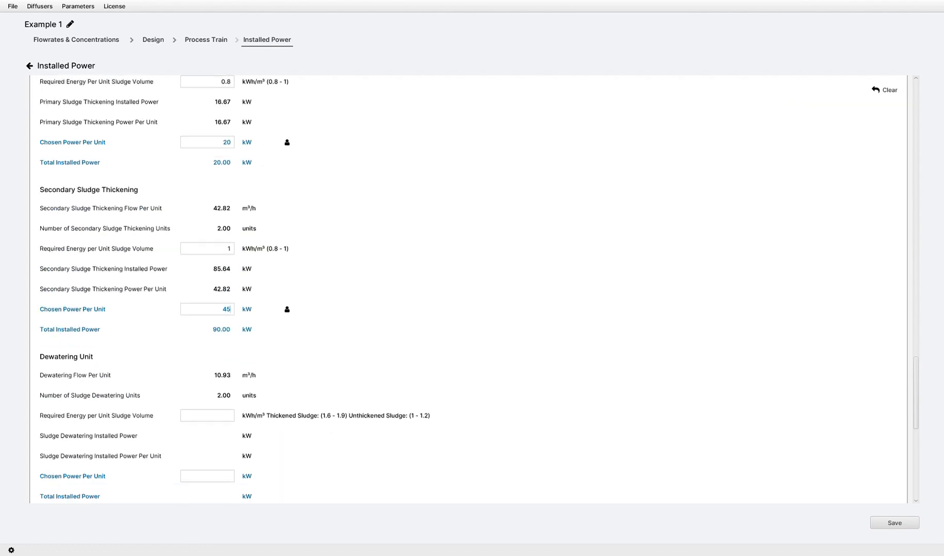
{"action": "scroll", "coordinate": [464, 288], "scroll_direction": "down", "scroll_amount": 1}
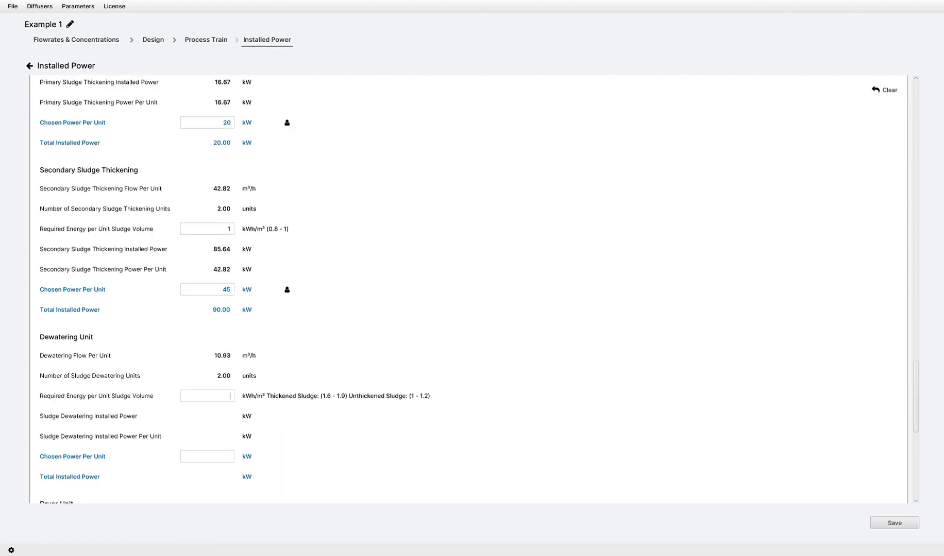
{"action": "type", "text": "1.6"}
{"action": "scroll", "coordinate": [463, 288], "scroll_direction": "down", "scroll_amount": 3}
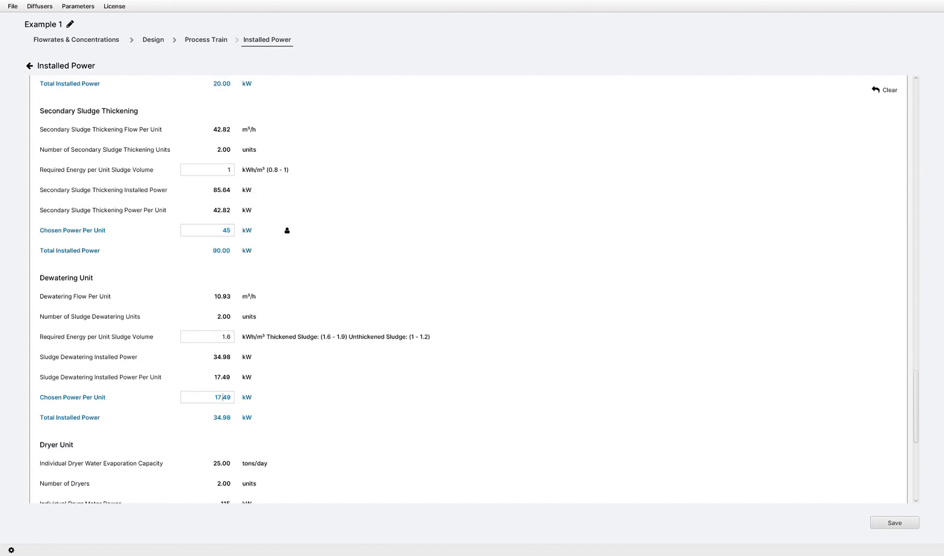
{"action": "double_click", "coordinate": [216, 397]}
{"action": "type", "text": "20"}
Set the safety factor for the total approximate installed power to 1.15 and save the Installed Power calculation.
{"action": "scroll", "coordinate": [464, 289], "scroll_direction": "down", "scroll_amount": 2}
{"action": "scroll", "coordinate": [463, 288], "scroll_direction": "down", "scroll_amount": 8}
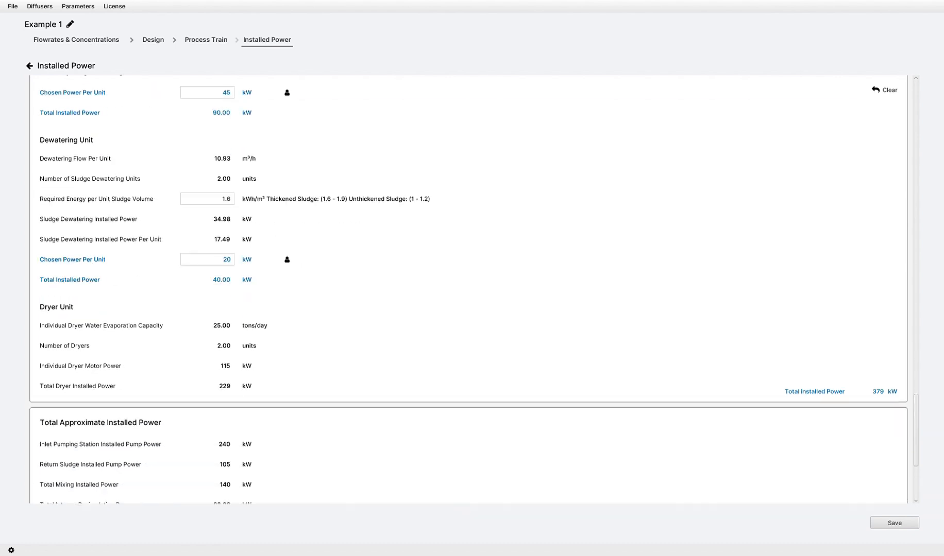
{"action": "scroll", "coordinate": [463, 288], "scroll_direction": "down", "scroll_amount": 3}
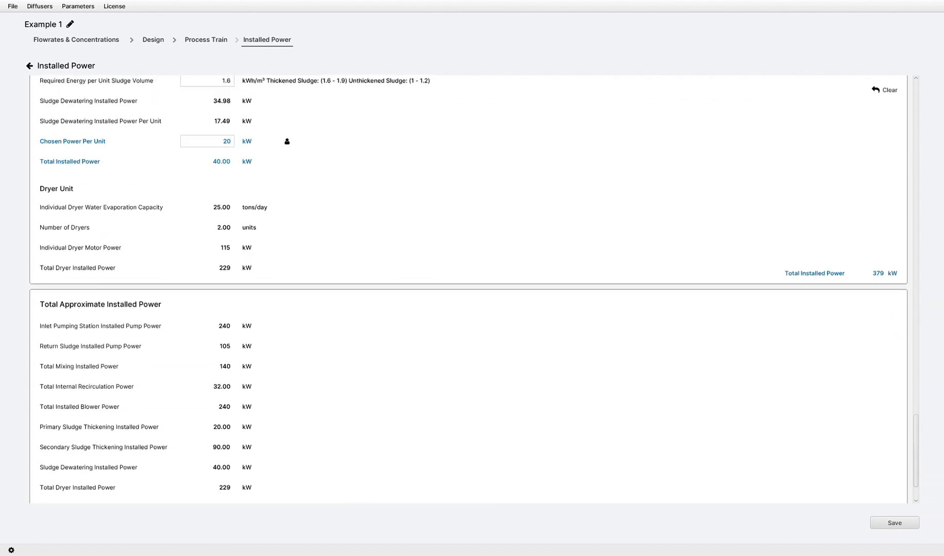
{"action": "scroll", "coordinate": [463, 289], "scroll_direction": "down", "scroll_amount": 3}
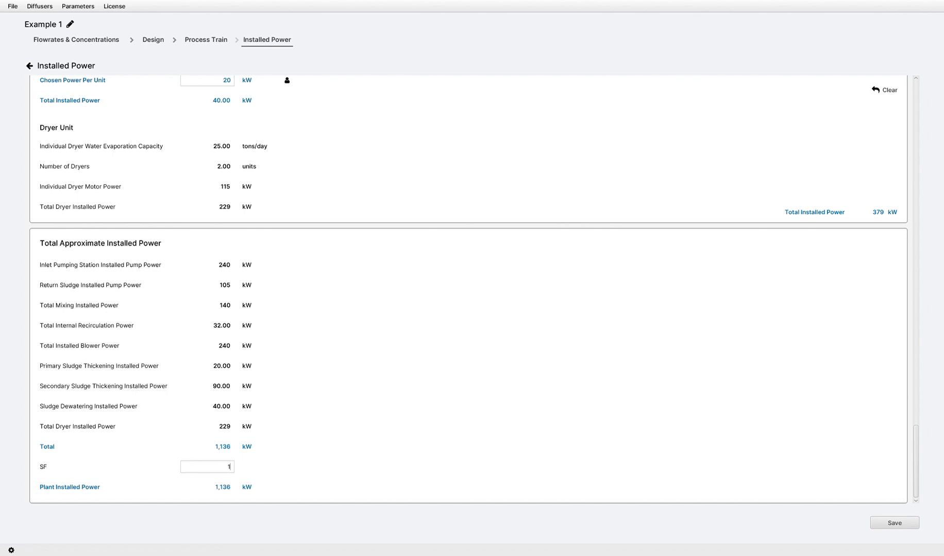
{"action": "type", "text": ".15"}
{"action": "left_click", "coordinate": [894, 523]}
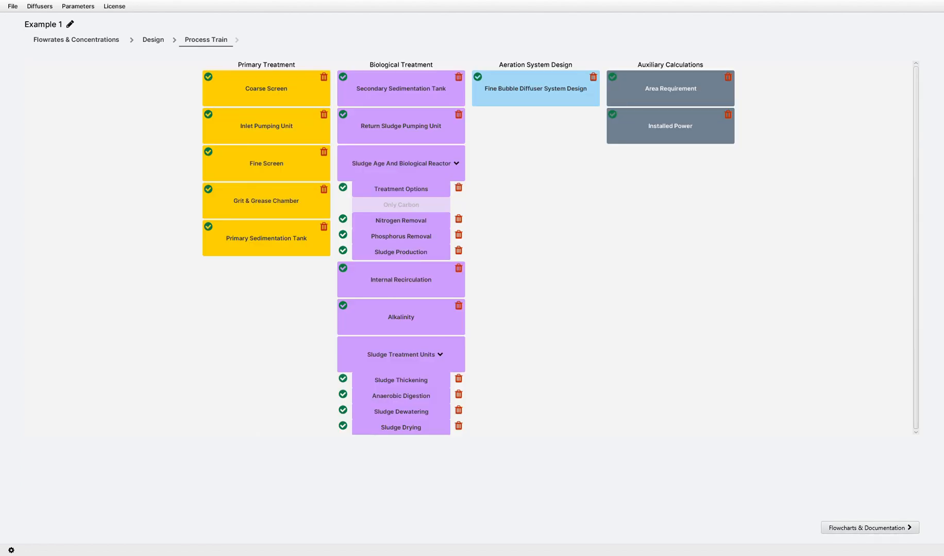
Generate a report from the facility flowchart page that includes all primary treatment, biological treatment, aeration system and auxiliary calculation sections.
{"action": "left_click", "coordinate": [894, 528]}
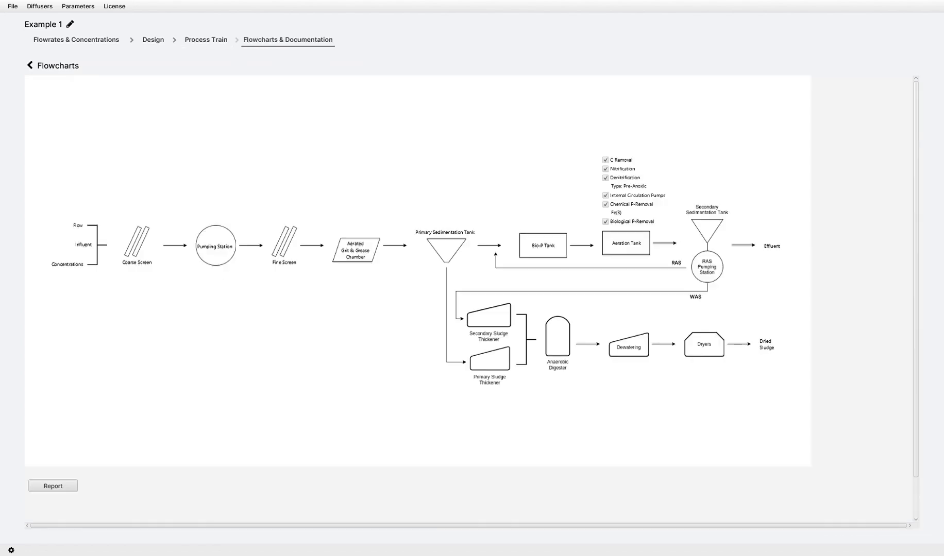
{"action": "left_click", "coordinate": [74, 488]}
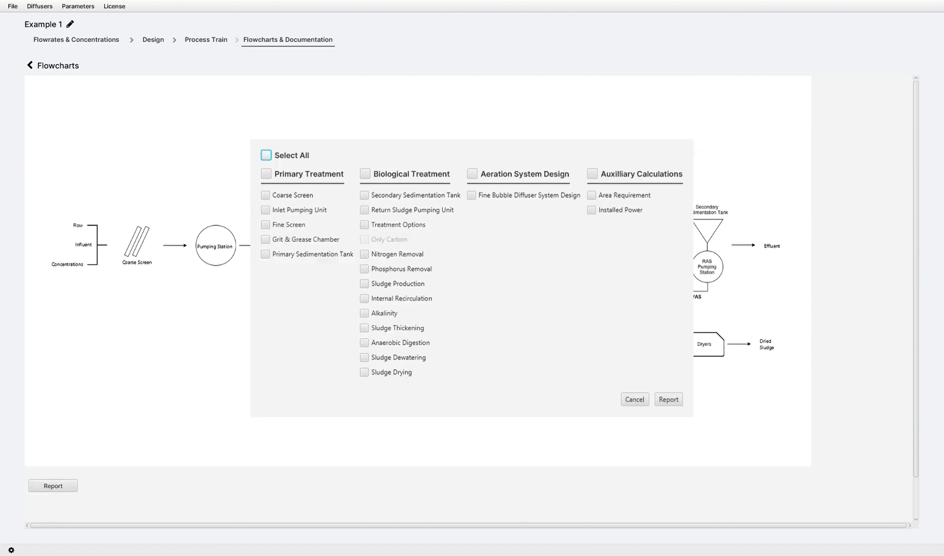
{"action": "left_click", "coordinate": [266, 156]}
{"action": "left_click", "coordinate": [265, 174]}
{"action": "left_click", "coordinate": [365, 174]}
{"action": "left_click", "coordinate": [472, 174]}
{"action": "left_click", "coordinate": [592, 174]}
{"action": "left_click", "coordinate": [265, 155]}
{"action": "left_click", "coordinate": [364, 196]}
{"action": "left_click", "coordinate": [365, 210]}
{"action": "left_click", "coordinate": [266, 155]}
{"action": "left_click", "coordinate": [668, 400]}
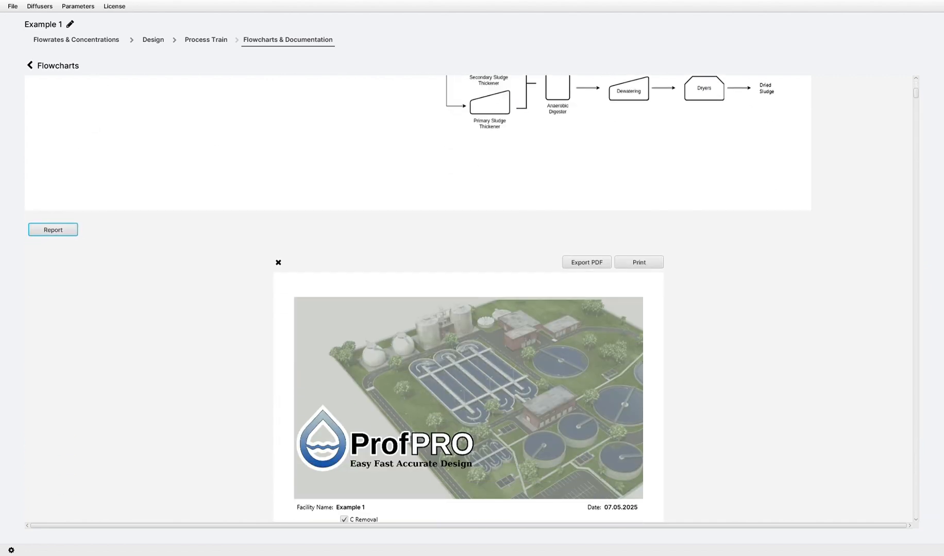
Review the generated Example 1 report, from the cover and inlet concentrations through the treatment units to the area requirement and installed power.
{"action": "scroll", "coordinate": [468, 299], "scroll_direction": "down", "scroll_amount": 15}
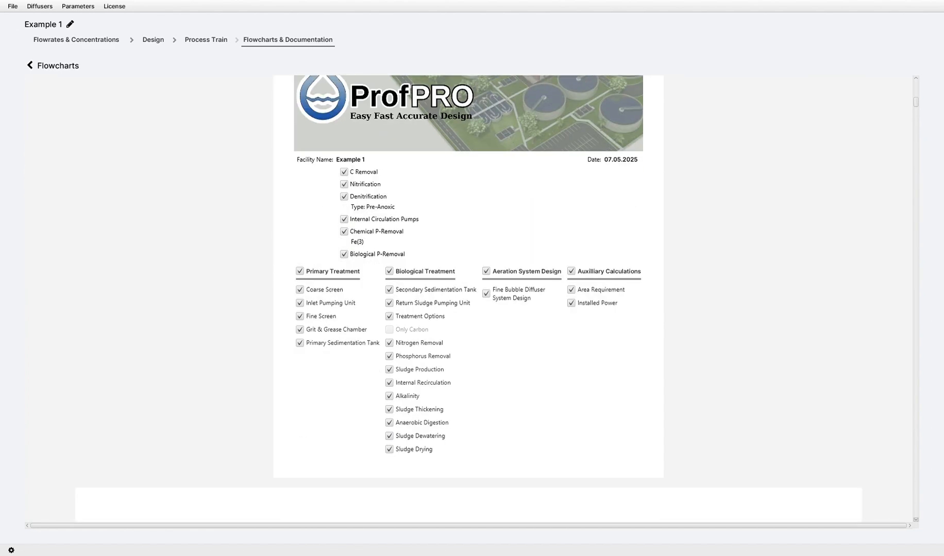
{"action": "scroll", "coordinate": [469, 299], "scroll_direction": "down", "scroll_amount": 20}
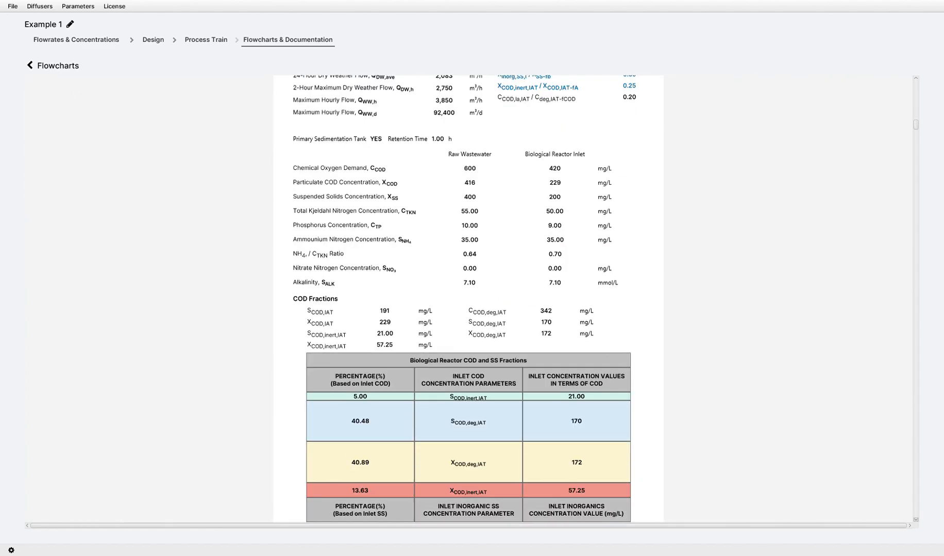
{"action": "scroll", "coordinate": [468, 299], "scroll_direction": "down", "scroll_amount": 20}
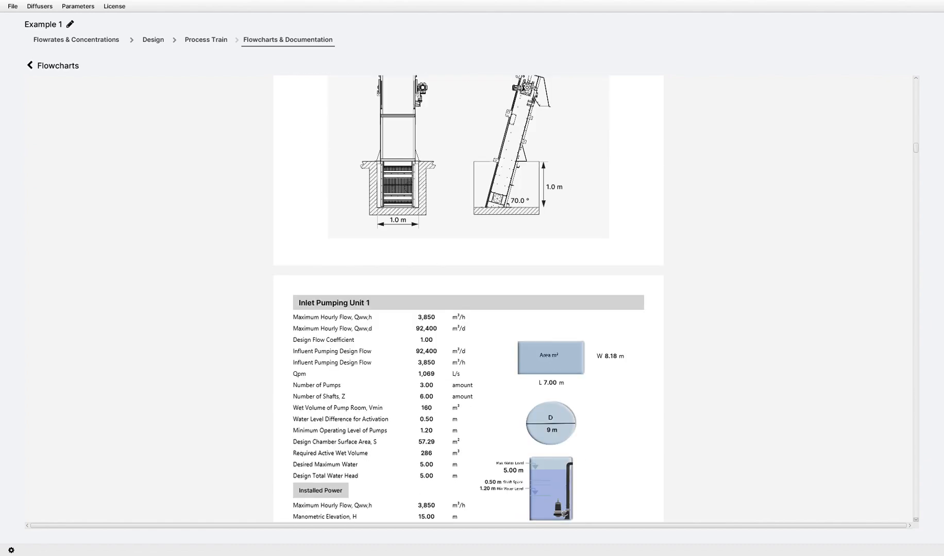
{"action": "scroll", "coordinate": [468, 299], "scroll_direction": "down", "scroll_amount": 20}
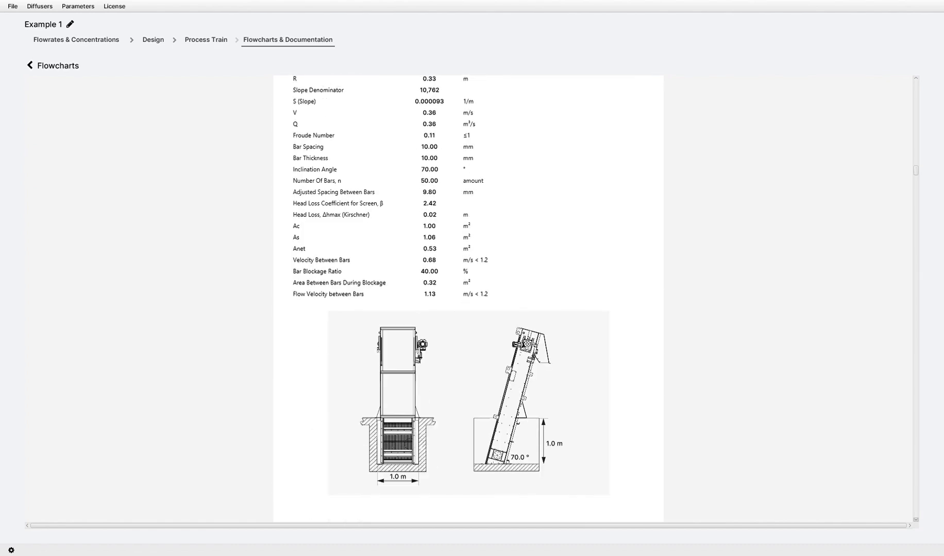
{"action": "scroll", "coordinate": [469, 299], "scroll_direction": "down", "scroll_amount": 20}
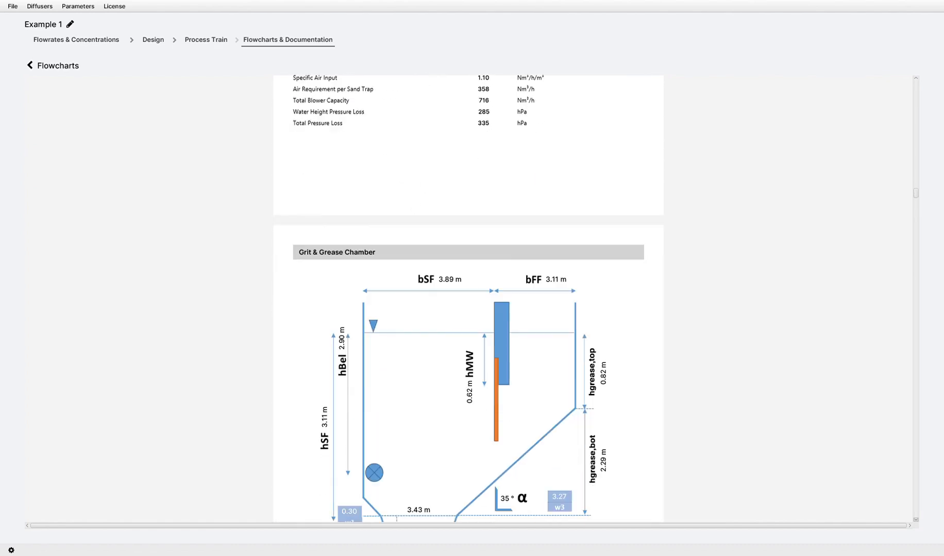
{"action": "scroll", "coordinate": [469, 298], "scroll_direction": "down", "scroll_amount": 20}
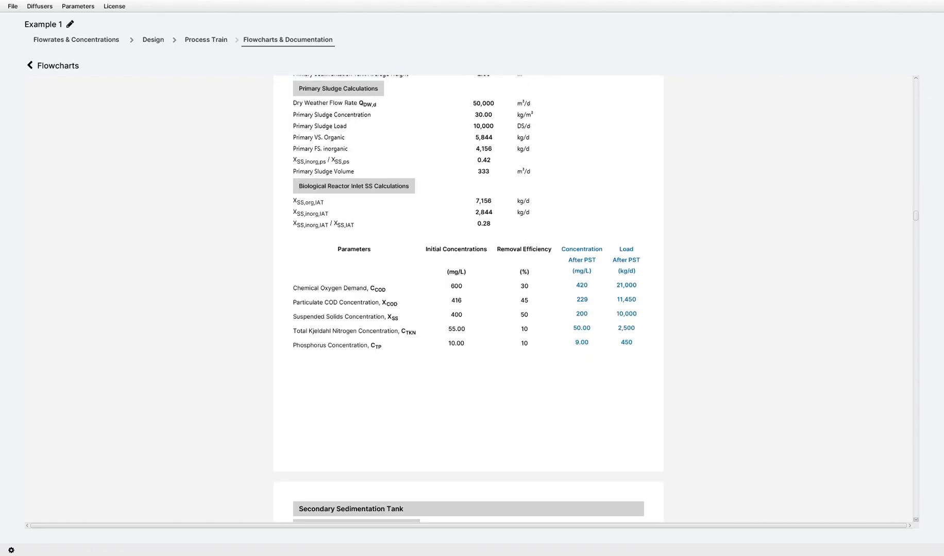
{"action": "scroll", "coordinate": [468, 299], "scroll_direction": "down", "scroll_amount": 20}
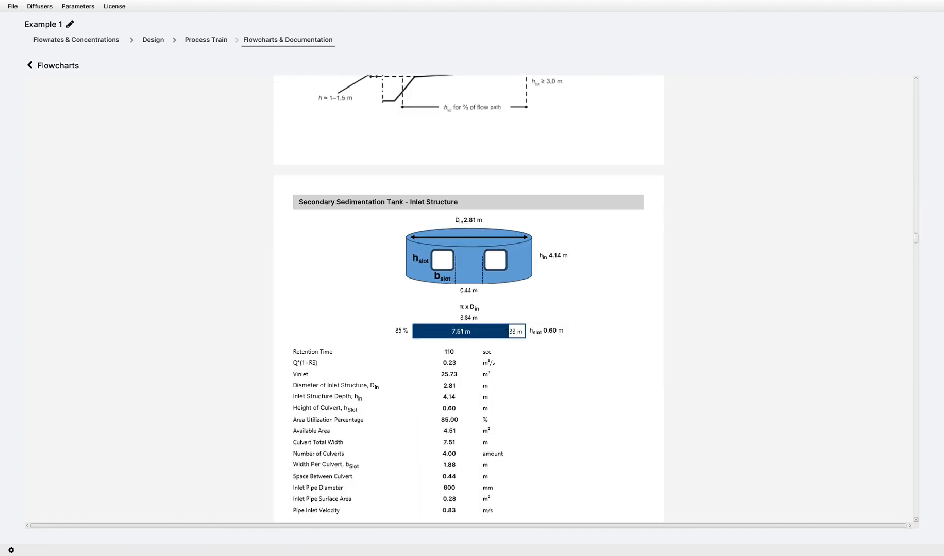
{"action": "scroll", "coordinate": [468, 299], "scroll_direction": "down", "scroll_amount": 20}
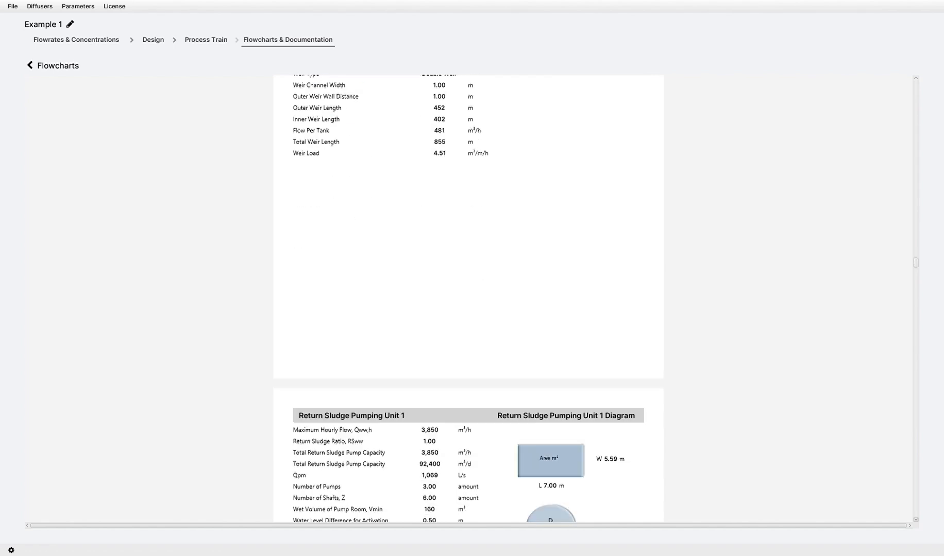
{"action": "scroll", "coordinate": [468, 298], "scroll_direction": "down", "scroll_amount": 20}
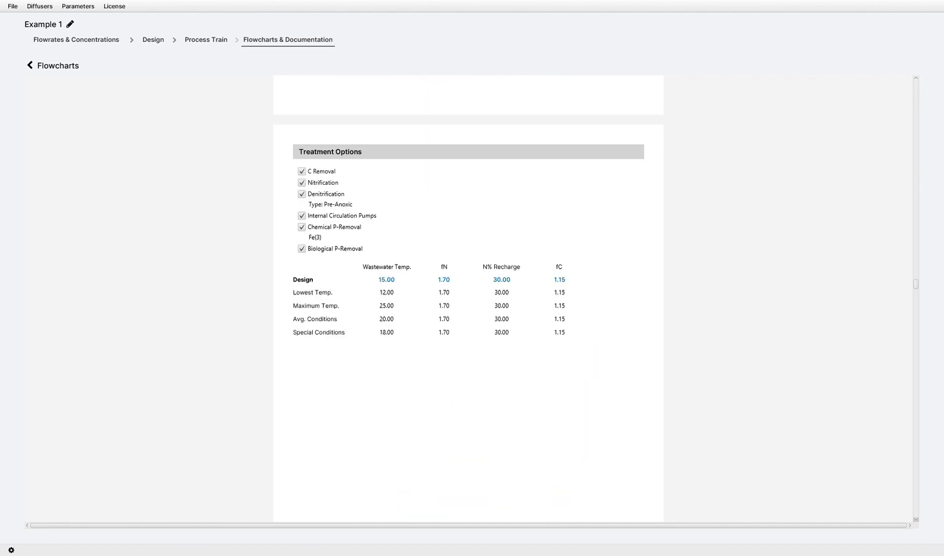
{"action": "scroll", "coordinate": [468, 299], "scroll_direction": "down", "scroll_amount": 20}
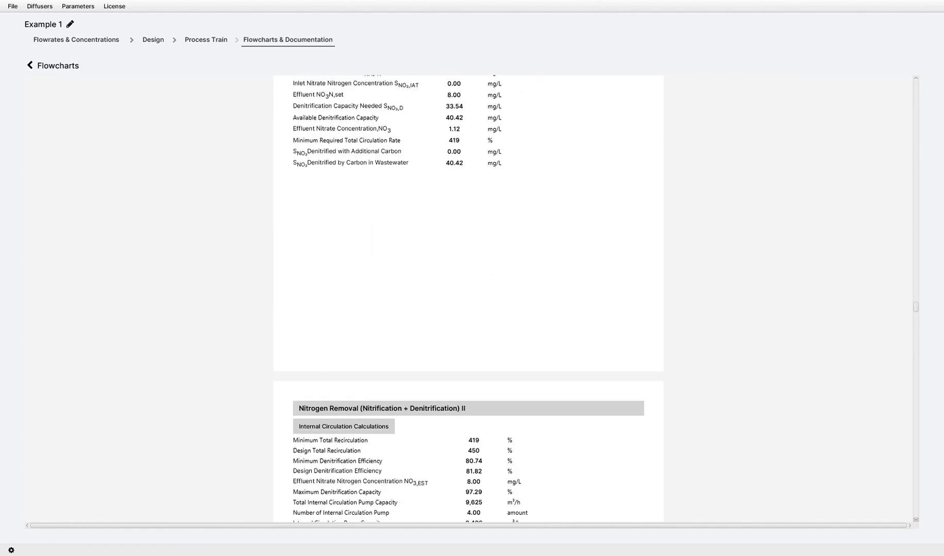
{"action": "scroll", "coordinate": [468, 299], "scroll_direction": "down", "scroll_amount": 20}
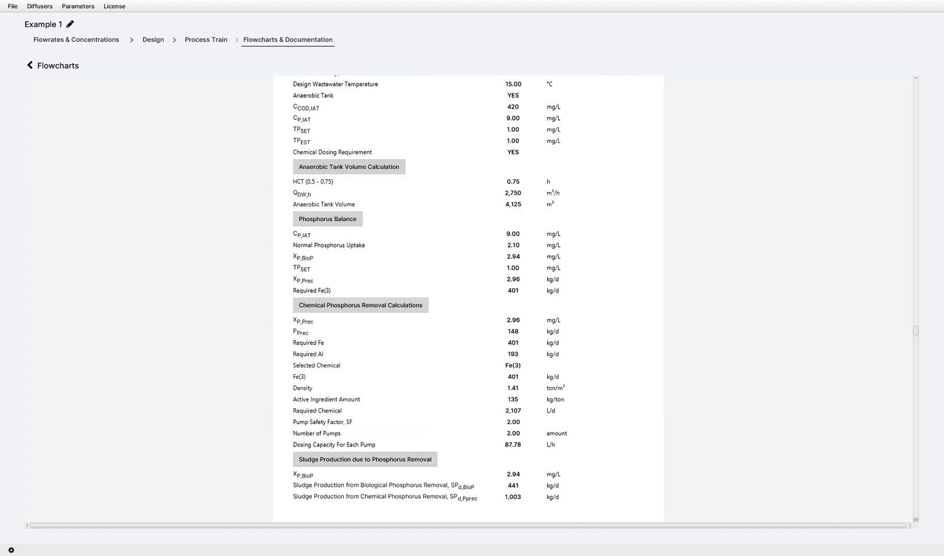
{"action": "scroll", "coordinate": [468, 299], "scroll_direction": "down", "scroll_amount": 20}
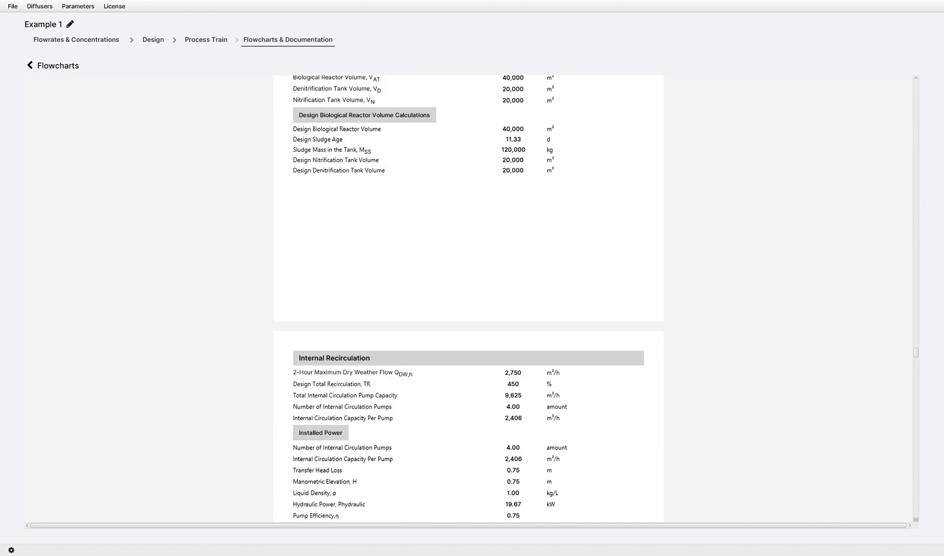
{"action": "scroll", "coordinate": [469, 299], "scroll_direction": "down", "scroll_amount": 20}
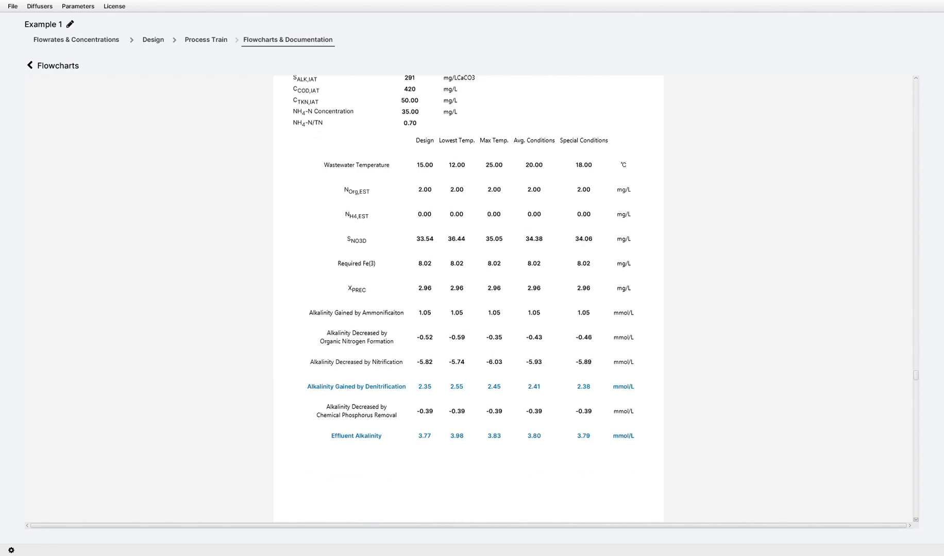
{"action": "scroll", "coordinate": [469, 299], "scroll_direction": "down", "scroll_amount": 20}
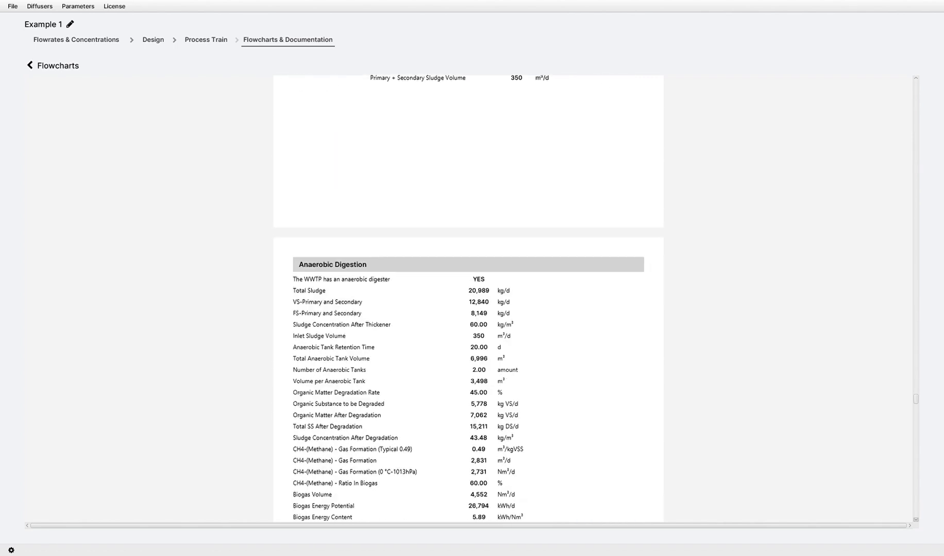
{"action": "scroll", "coordinate": [468, 299], "scroll_direction": "down", "scroll_amount": 20}
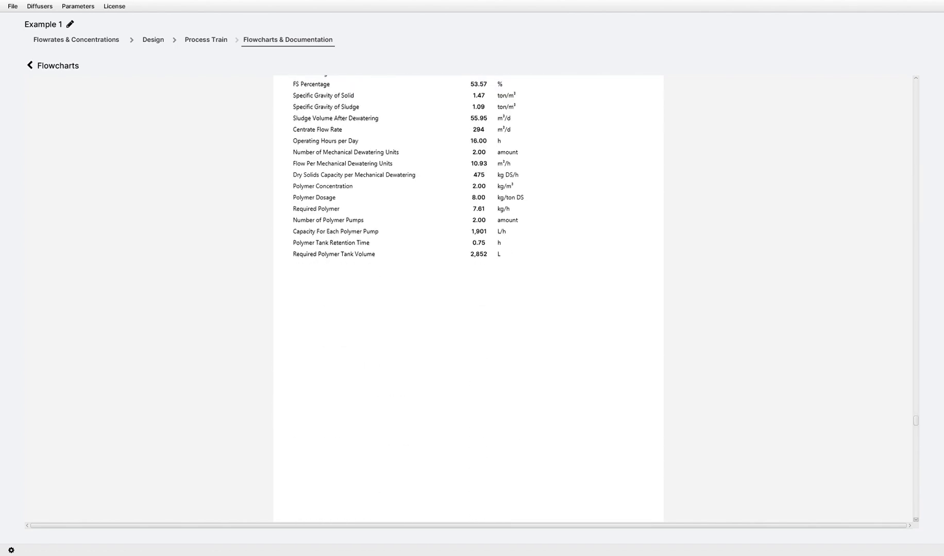
{"action": "scroll", "coordinate": [469, 299], "scroll_direction": "down", "scroll_amount": 20}
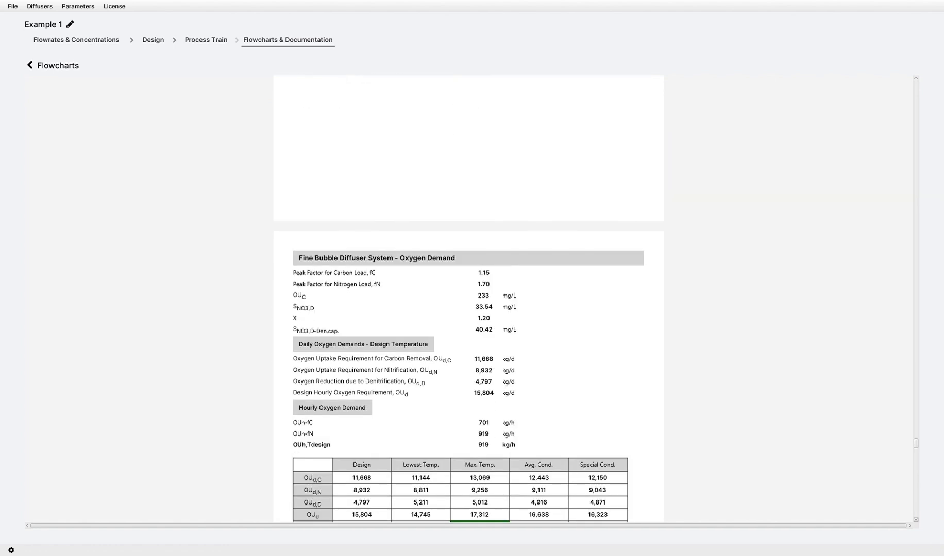
{"action": "scroll", "coordinate": [468, 299], "scroll_direction": "down", "scroll_amount": 20}
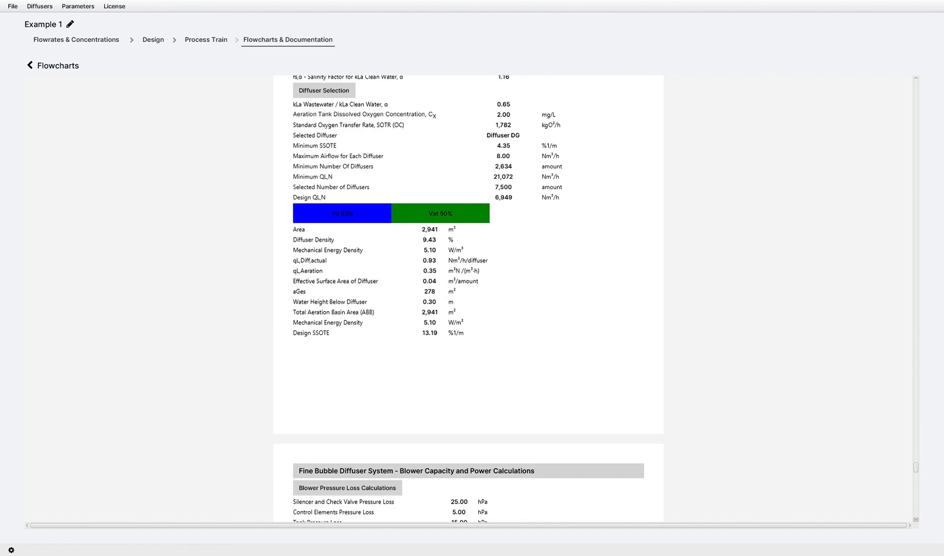
{"action": "scroll", "coordinate": [468, 299], "scroll_direction": "down", "scroll_amount": 20}
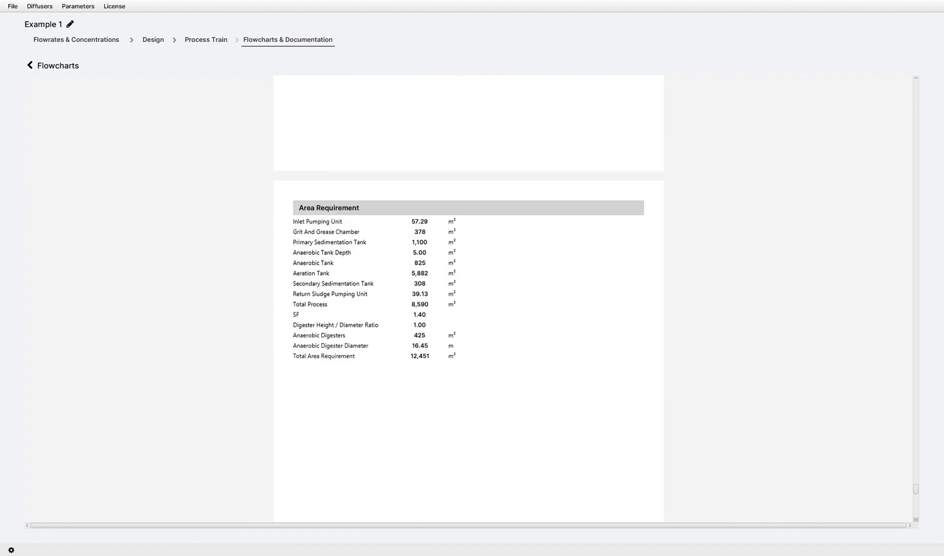
{"action": "scroll", "coordinate": [468, 299], "scroll_direction": "down", "scroll_amount": 5}
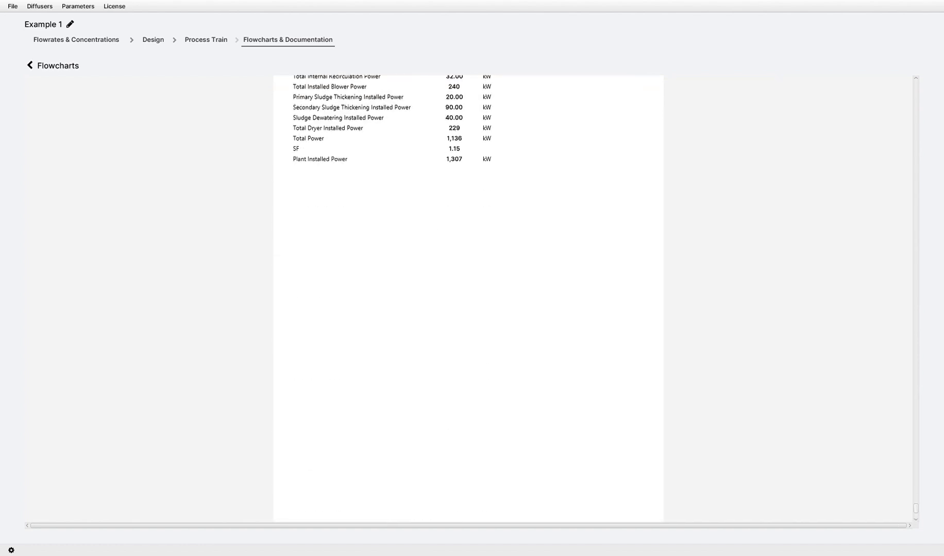
{"action": "scroll", "coordinate": [468, 299], "scroll_direction": "up", "scroll_amount": 20}
{"action": "scroll", "coordinate": [468, 299], "scroll_direction": "up", "scroll_amount": 20}
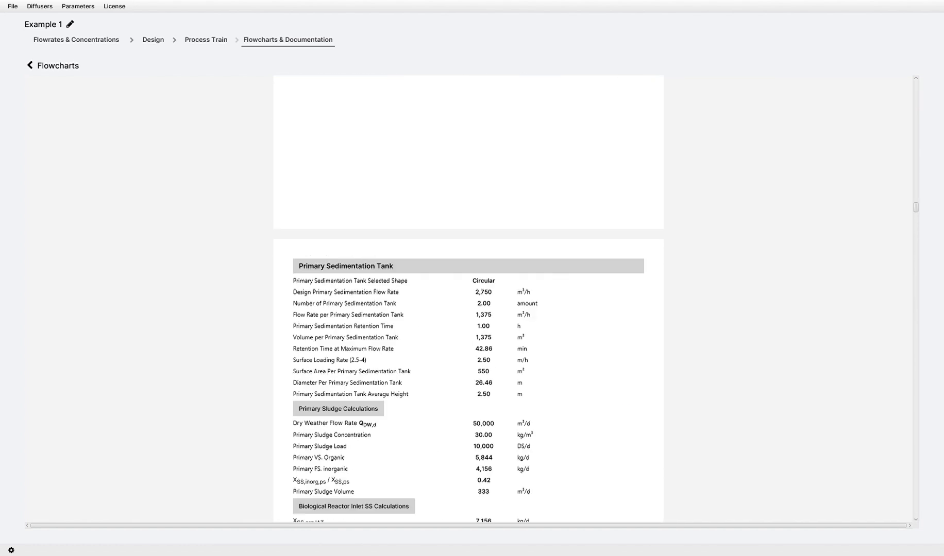